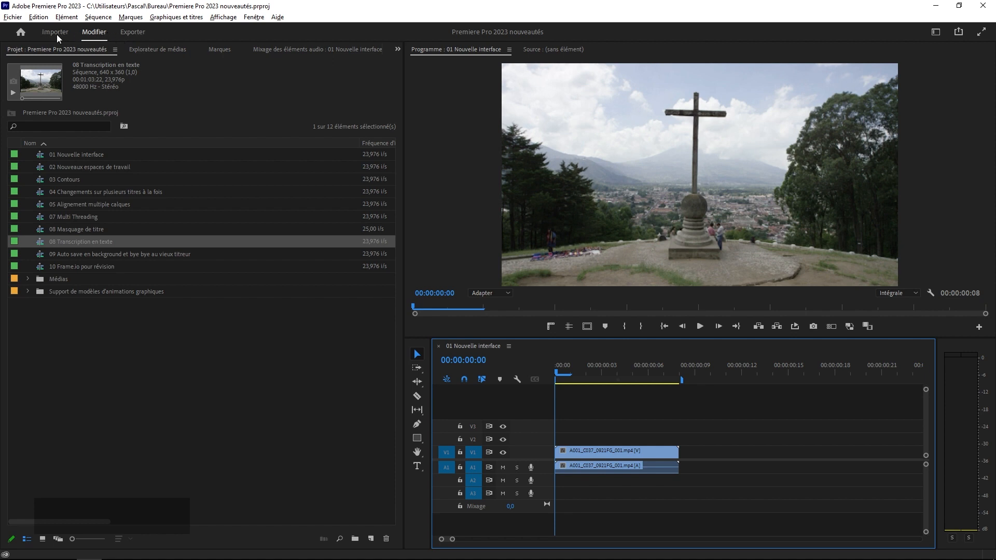
Step: Look through the import, edit and export workspaces, ending on the import workspace
left_click(57, 35)
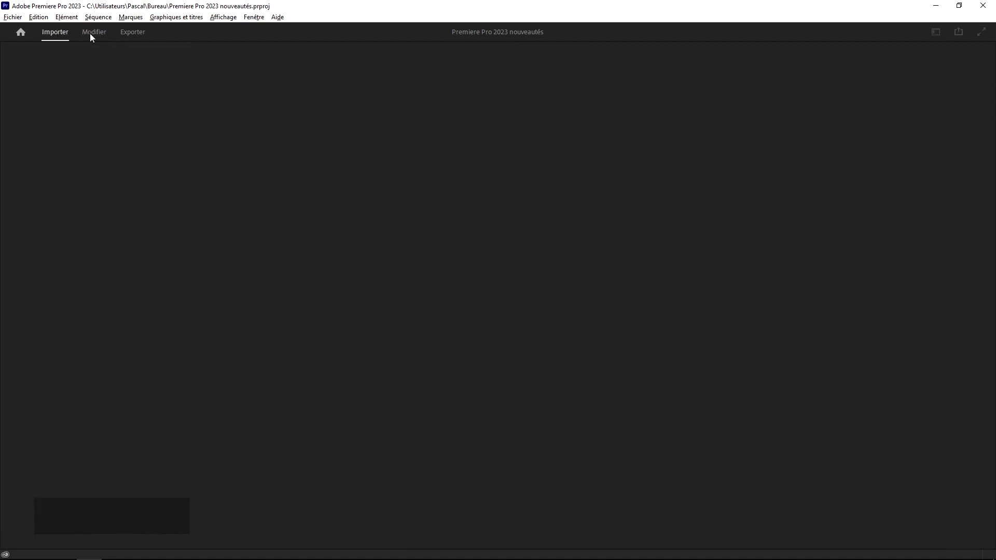
left_click(90, 34)
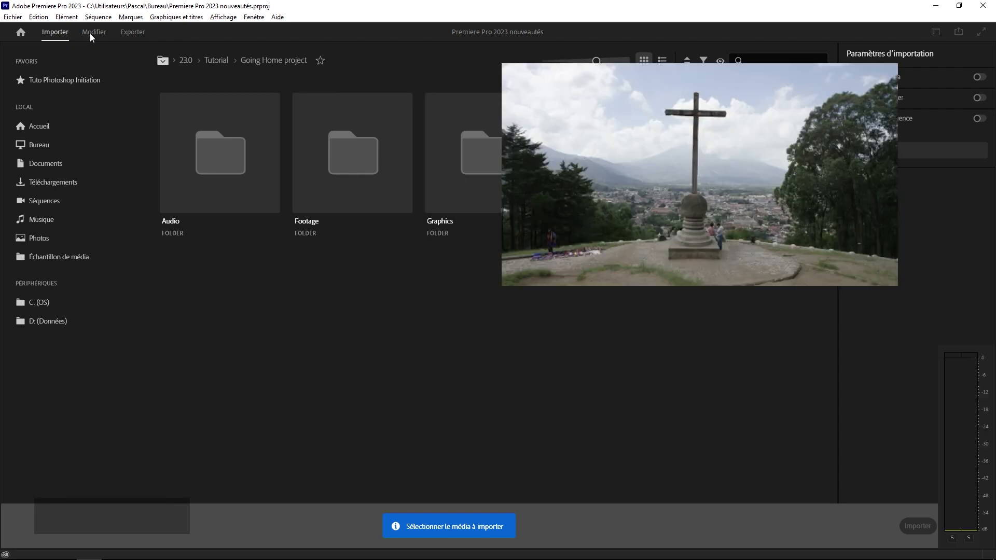
left_click(133, 33)
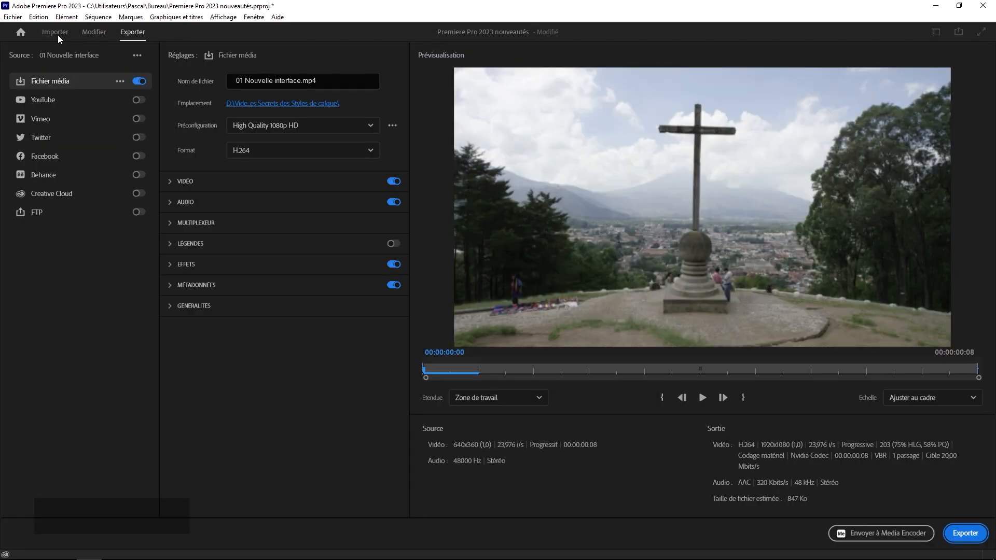
left_click(57, 34)
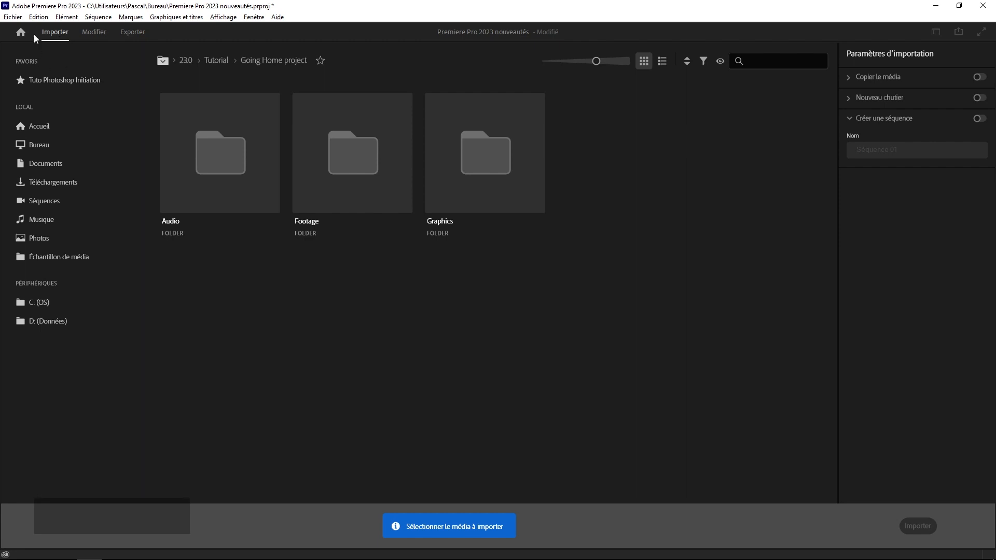
Step: Start a new project named "Projet test", keeping the Desktop folder as its save location
left_click(13, 18)
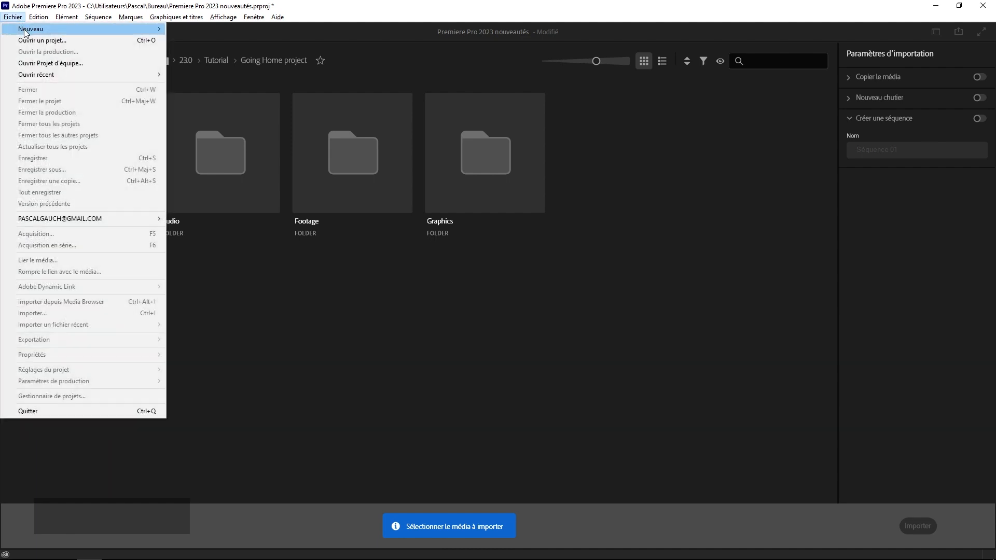
mouse_move(25, 32)
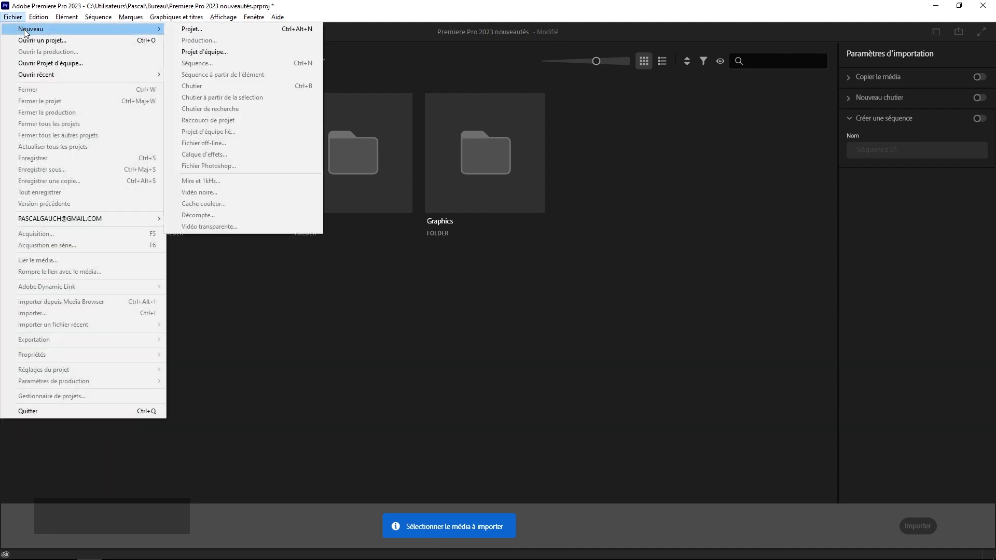
left_click(191, 29)
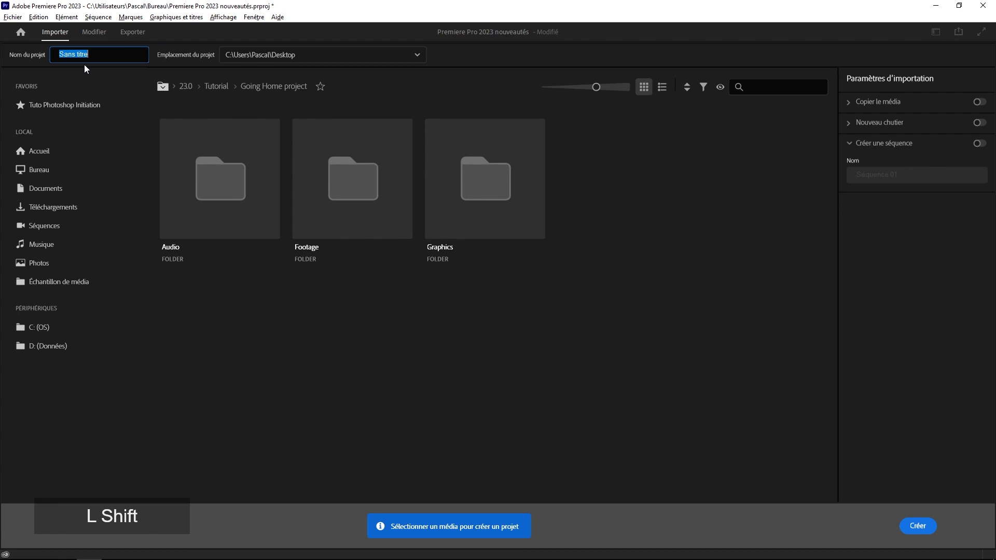
type("Proj")
key("BackSpace")
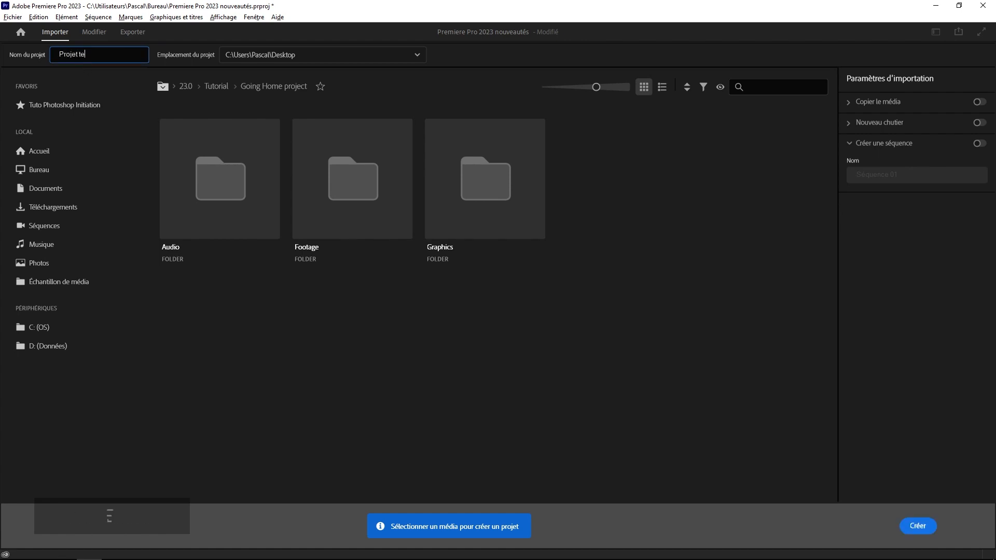
left_click(280, 55)
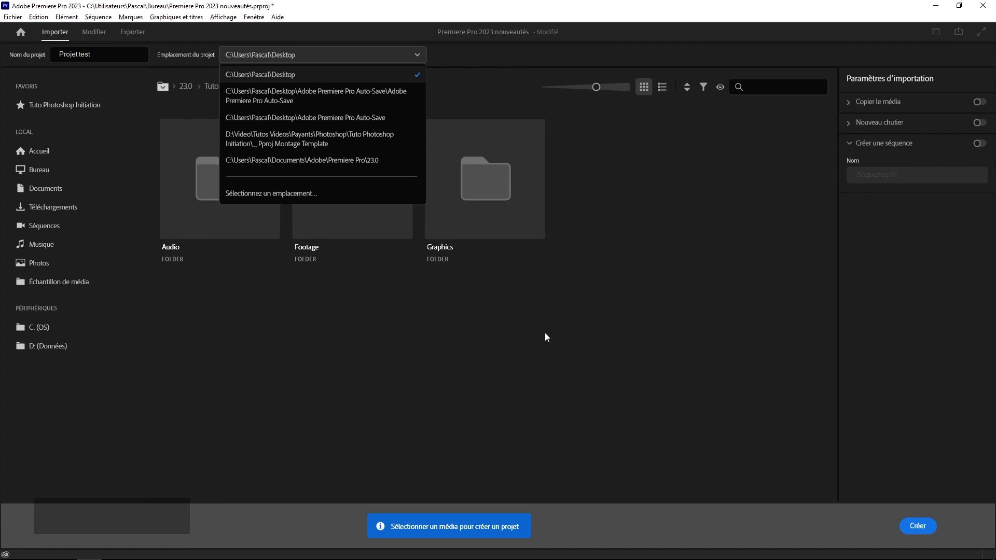
left_click(289, 366)
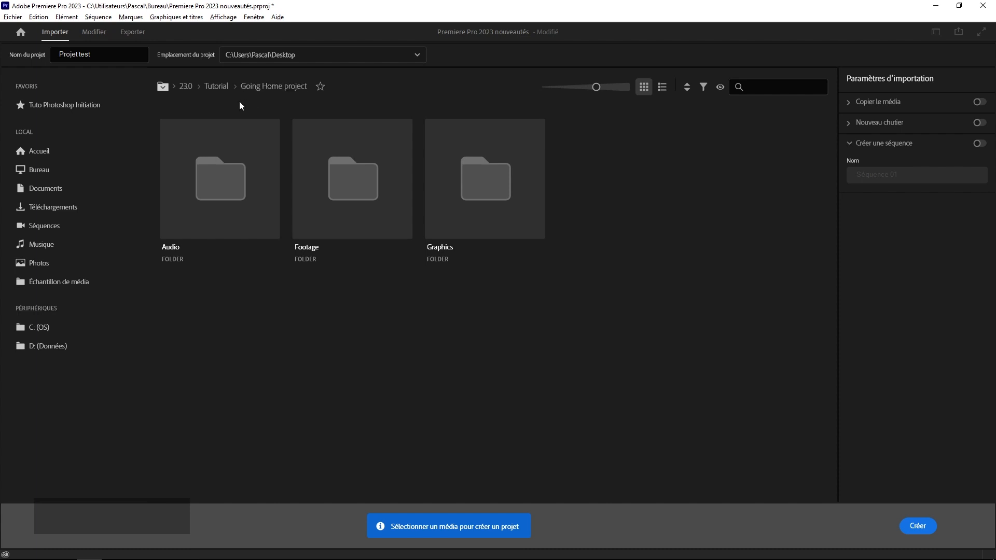
Step: Try selecting the whole "Going Home project" folder for import and excluding its Audio subfolder
left_click(215, 86)
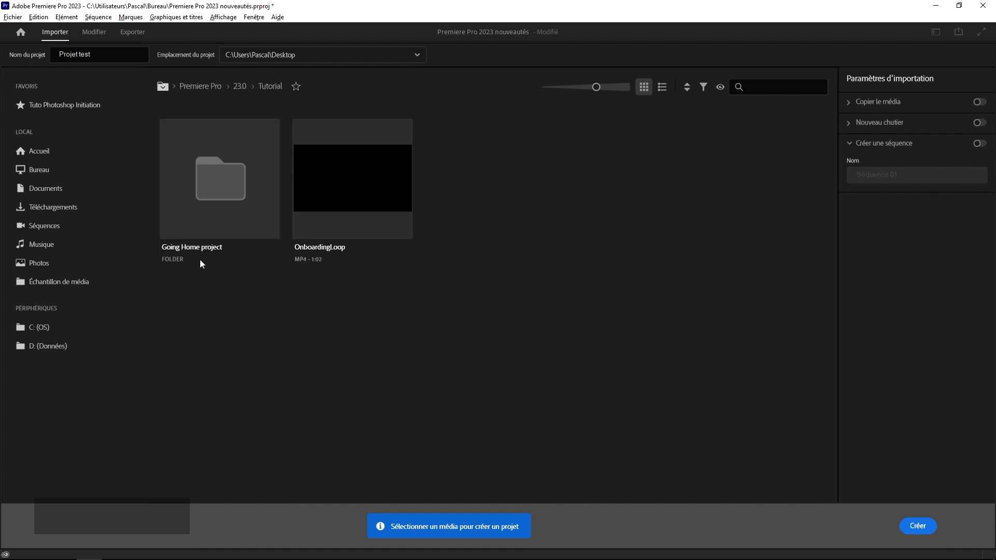
left_click(224, 185)
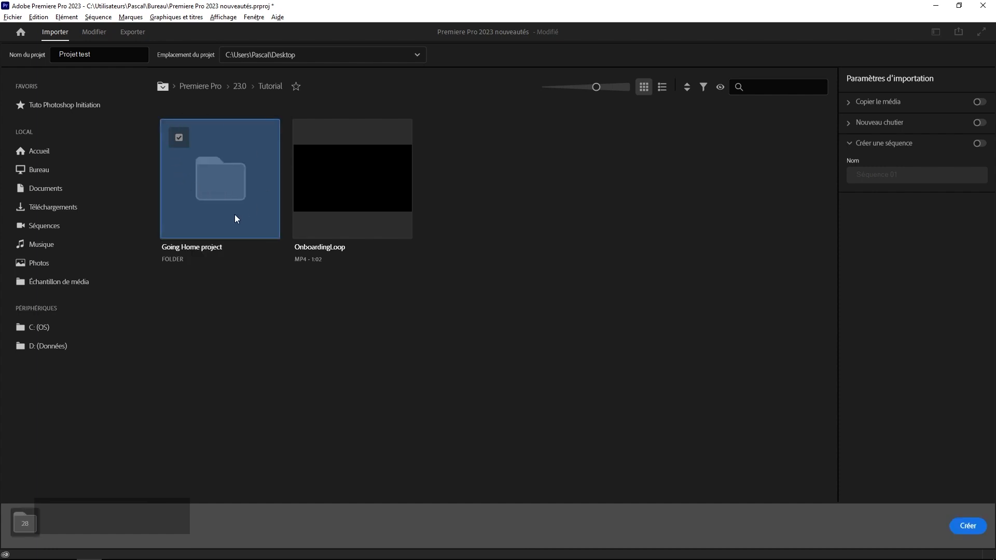
double_click(231, 184)
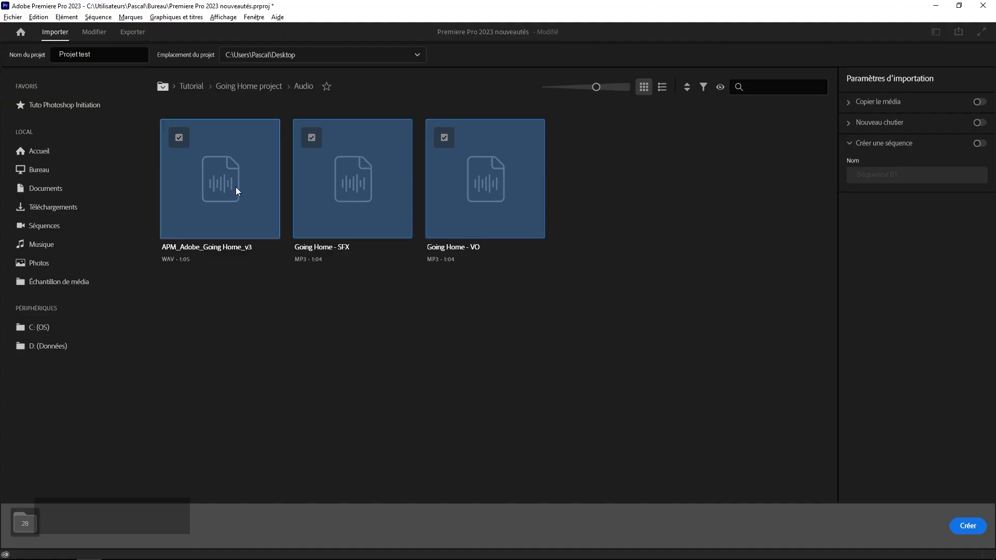
left_click(242, 88)
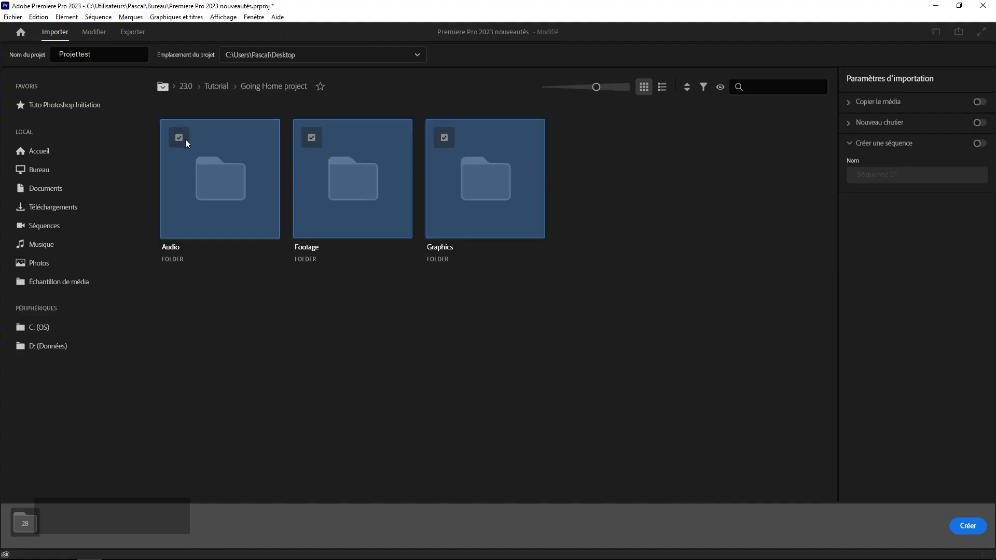
left_click(181, 136)
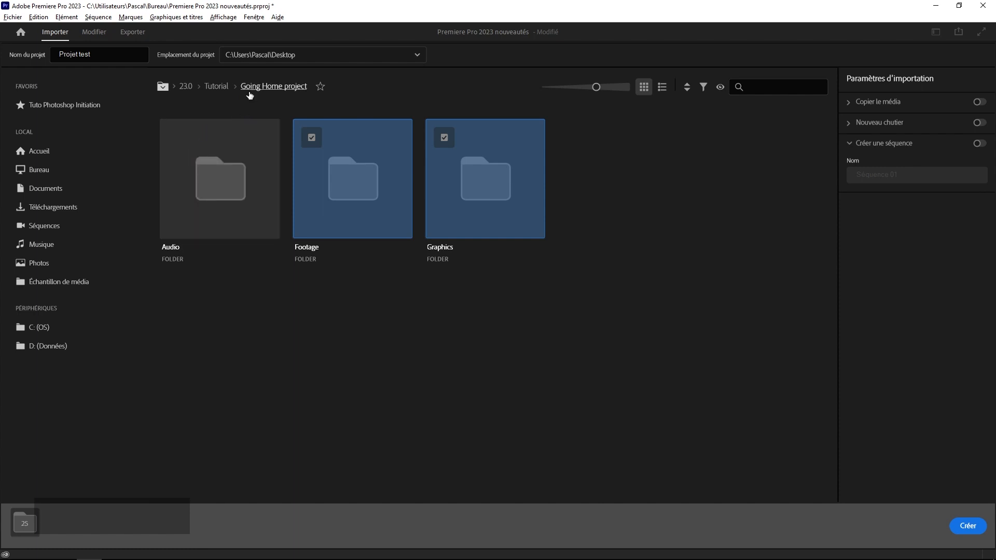
left_click(215, 87)
left_click(179, 138)
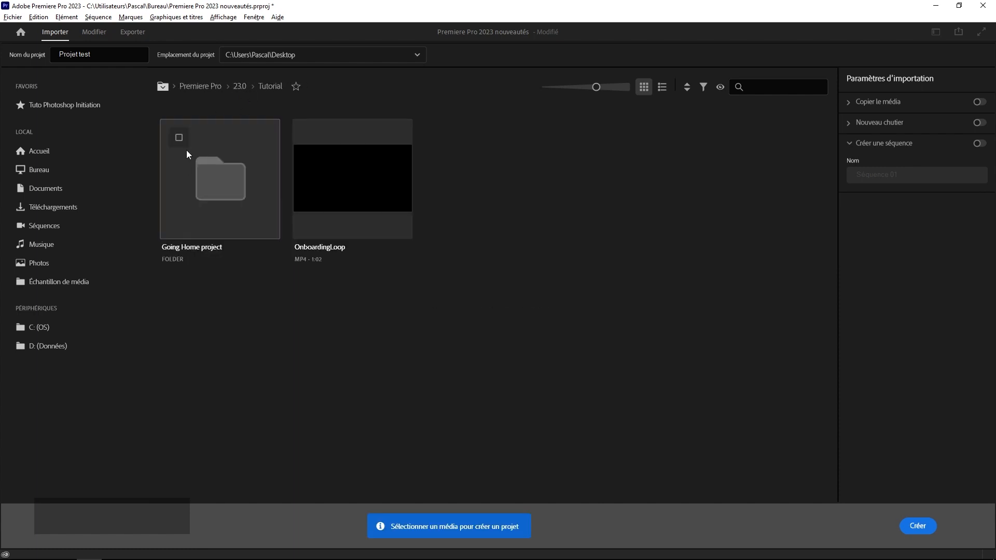
left_click(225, 184)
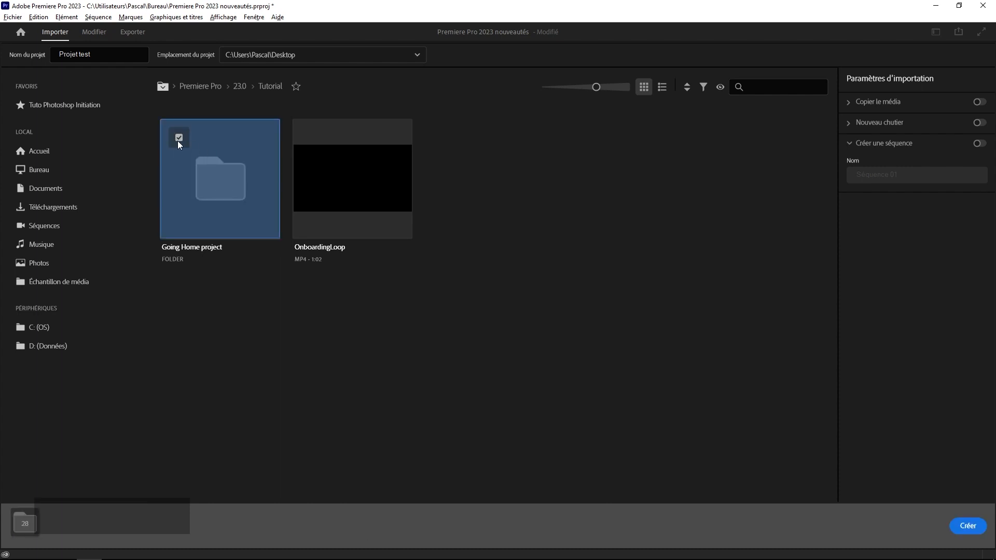
left_click(180, 165)
Step: In the Footage folder of "Going Home project", select the clips A001_C037_0921FG_001, A002_C009_092221_001 and A002_C086_09220G_001 for import
double_click(214, 180)
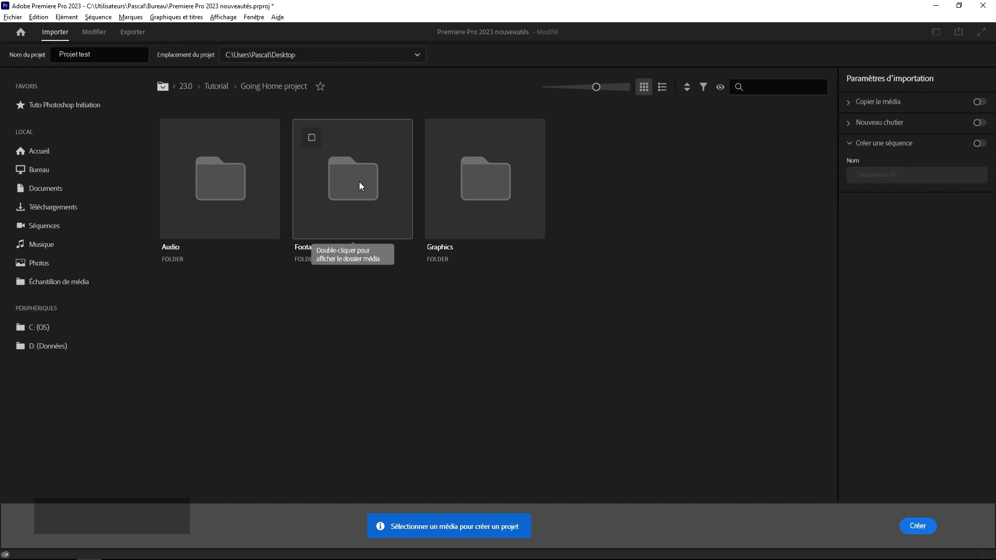
double_click(361, 185)
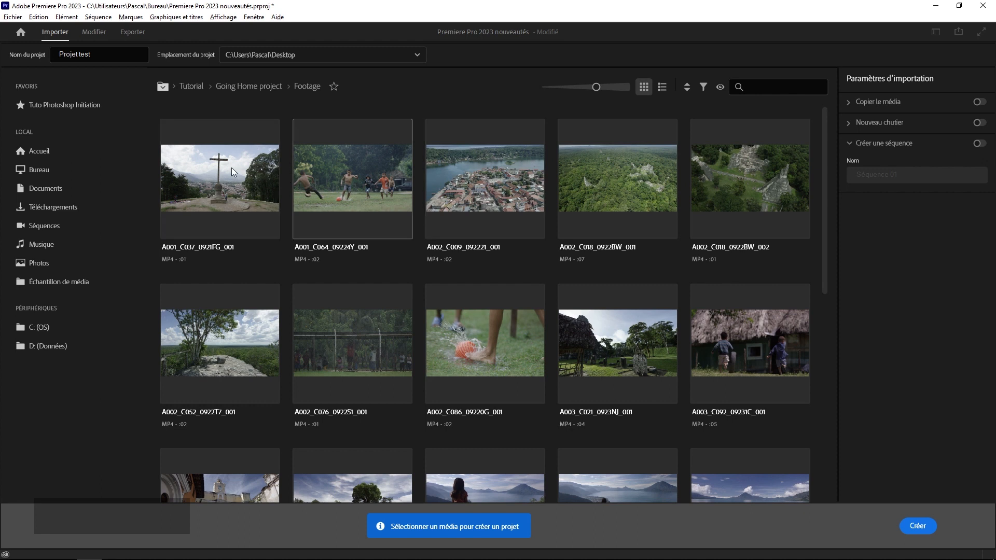
left_click(179, 137)
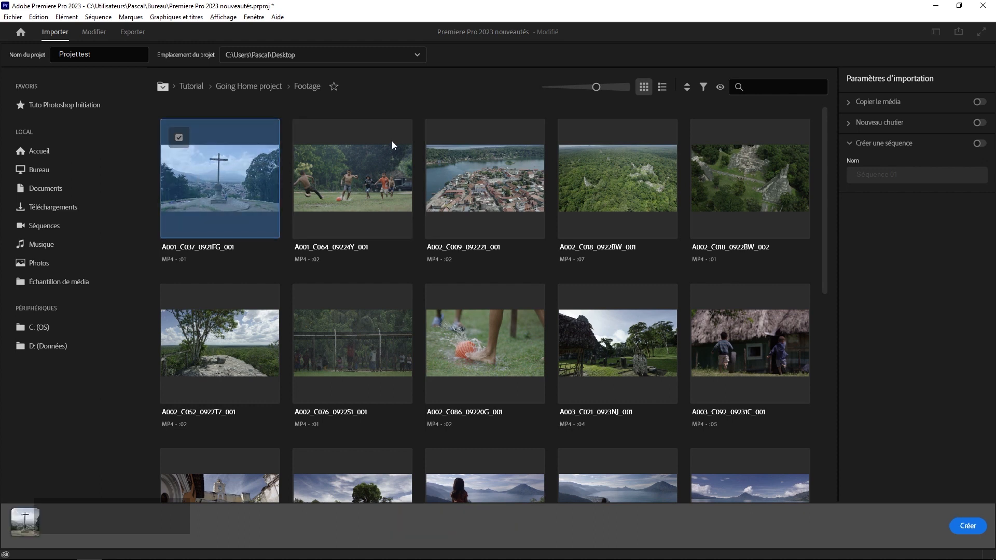
left_click(443, 137)
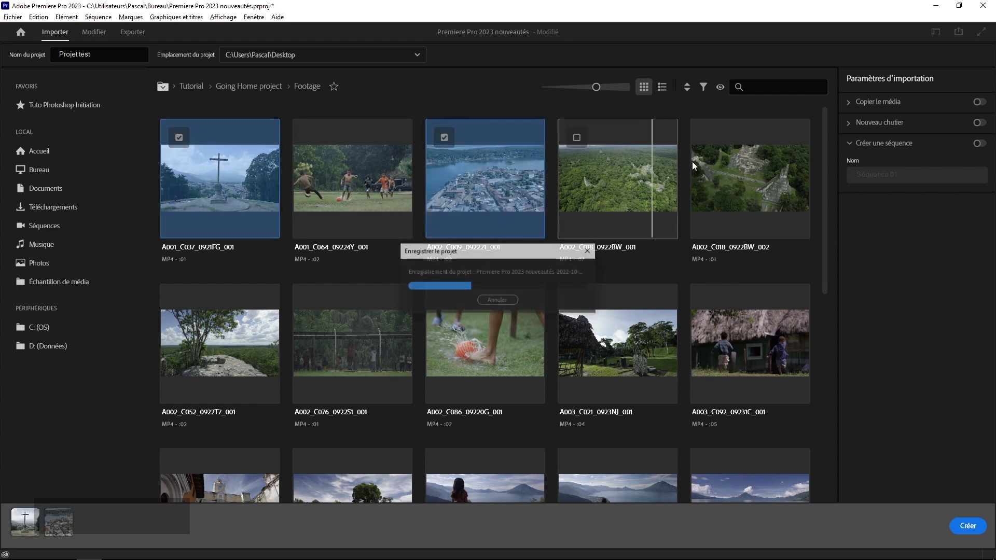
left_click(444, 302)
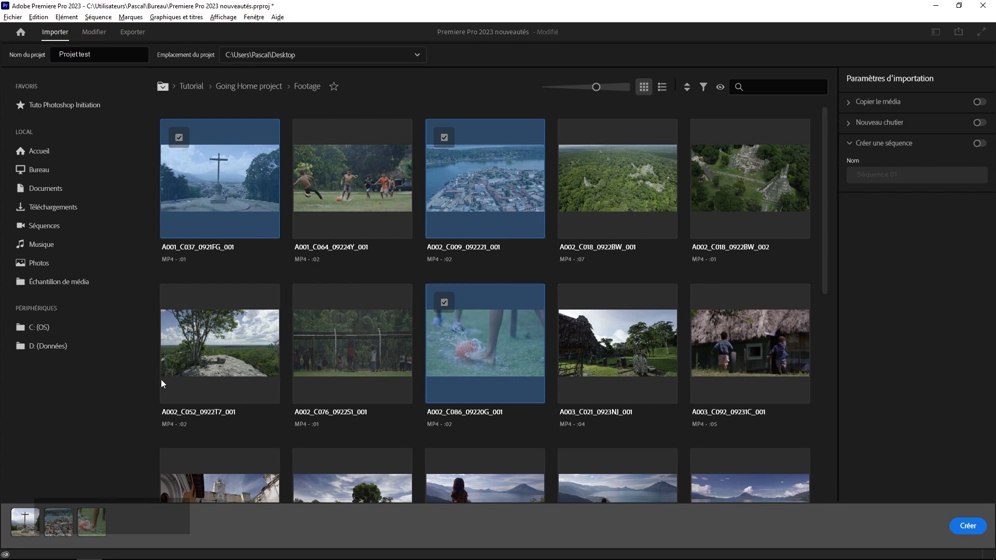
left_click(448, 140)
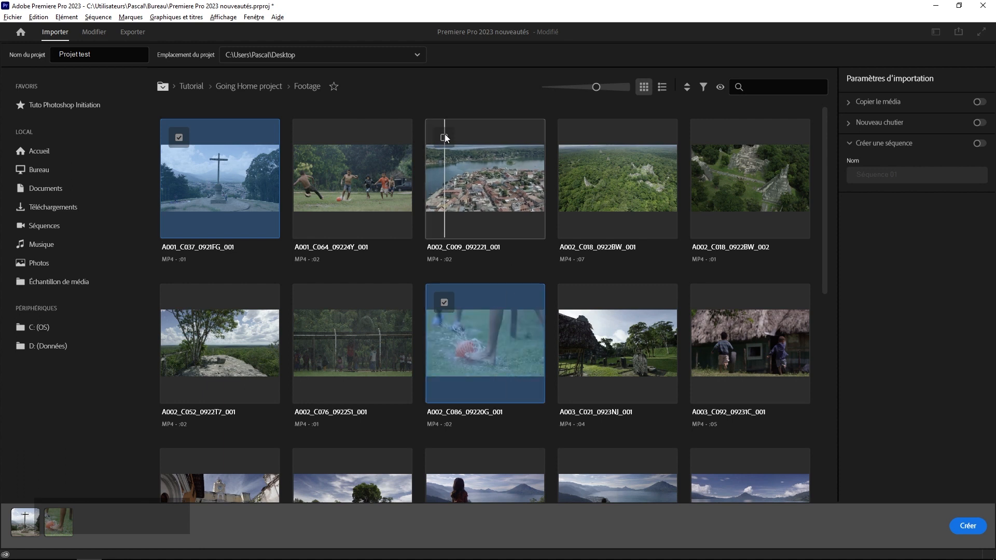
left_click(445, 136)
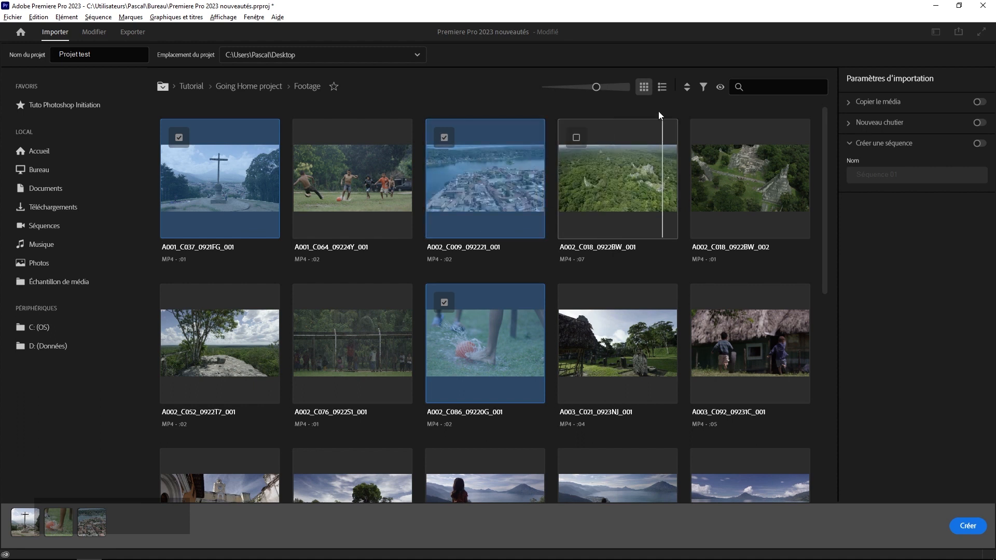
Step: Reduce the size of the Footage thumbnails and compare the list display with the thumbnail grid
left_click_drag(613, 86, 576, 94)
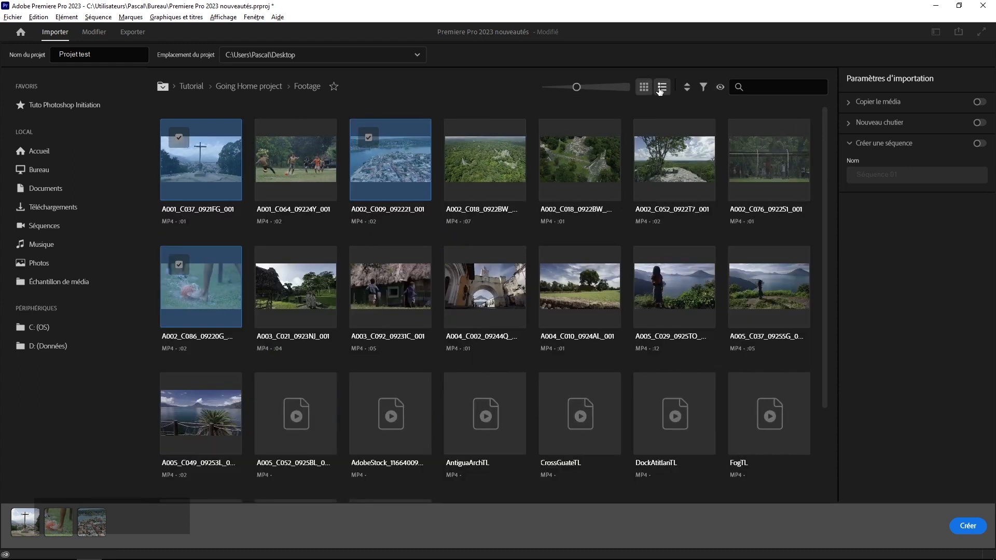
left_click(661, 90)
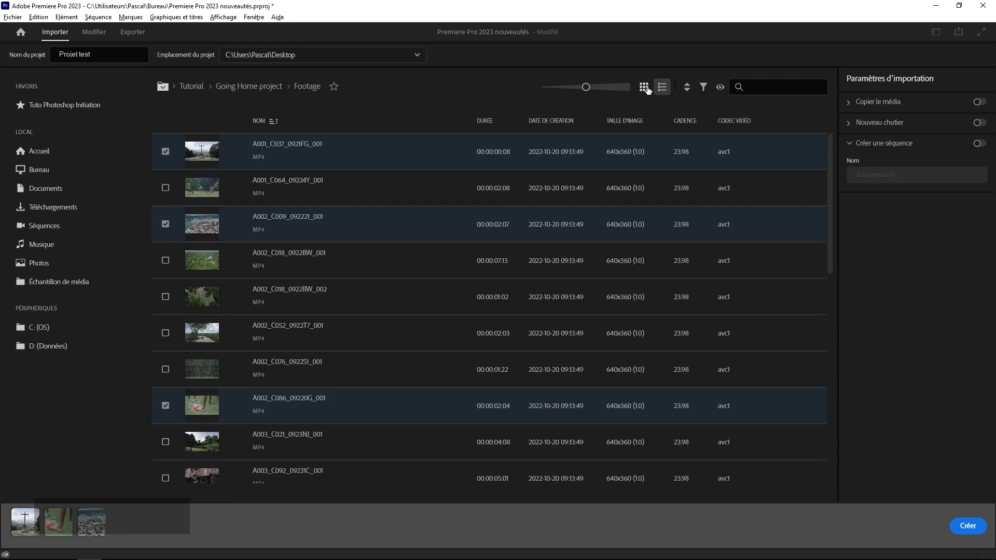
left_click(645, 88)
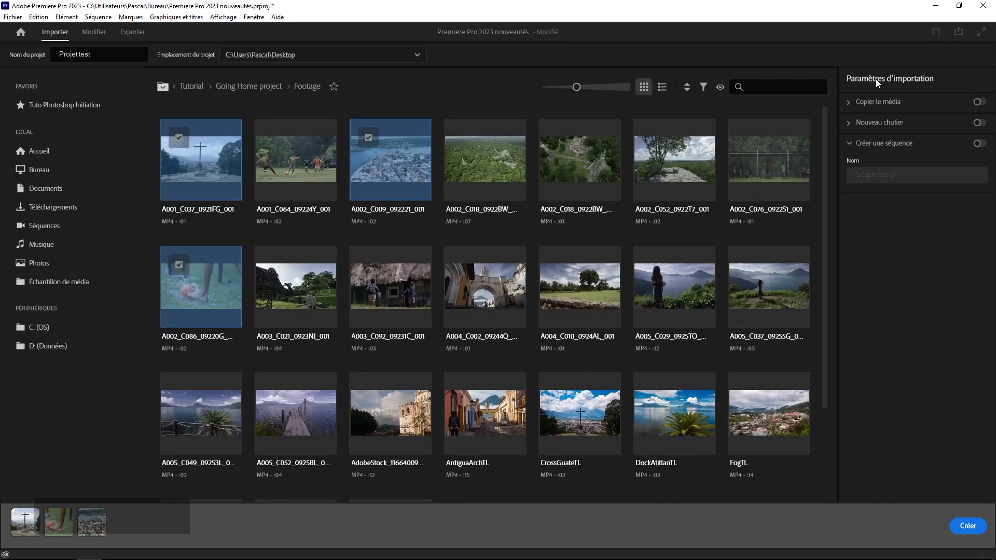
Step: Try enabling the "Copier le média" import setting and examine its preset and destination options
left_click(851, 104)
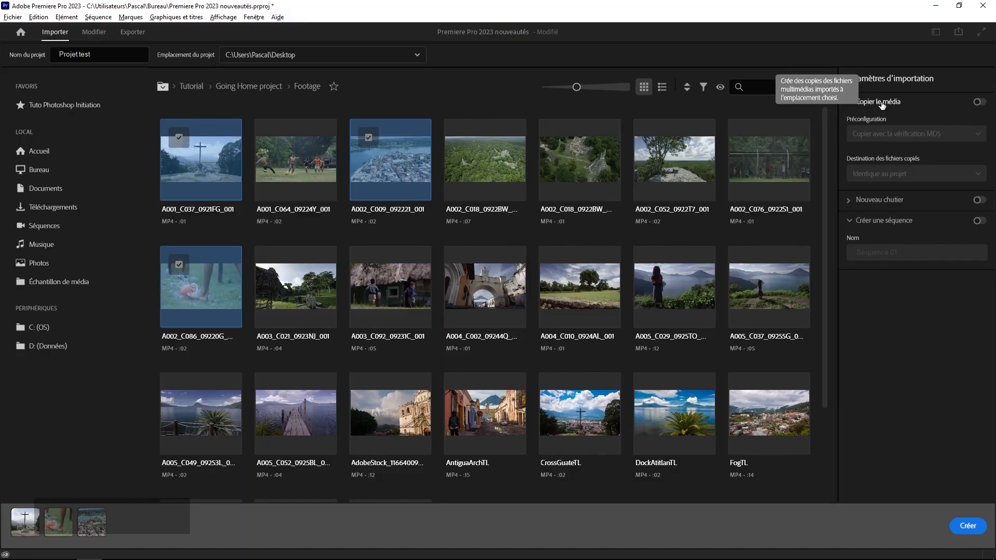
left_click(977, 102)
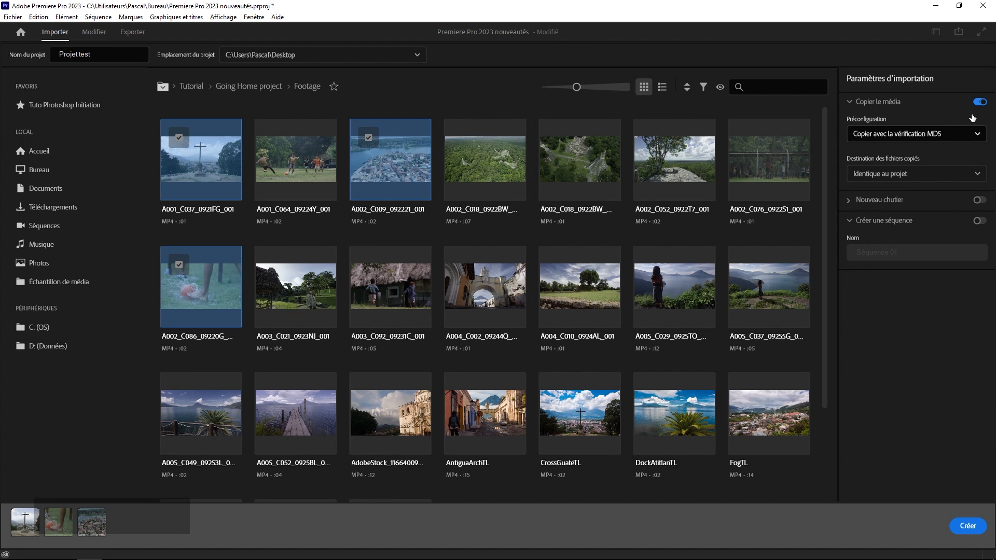
left_click(979, 102)
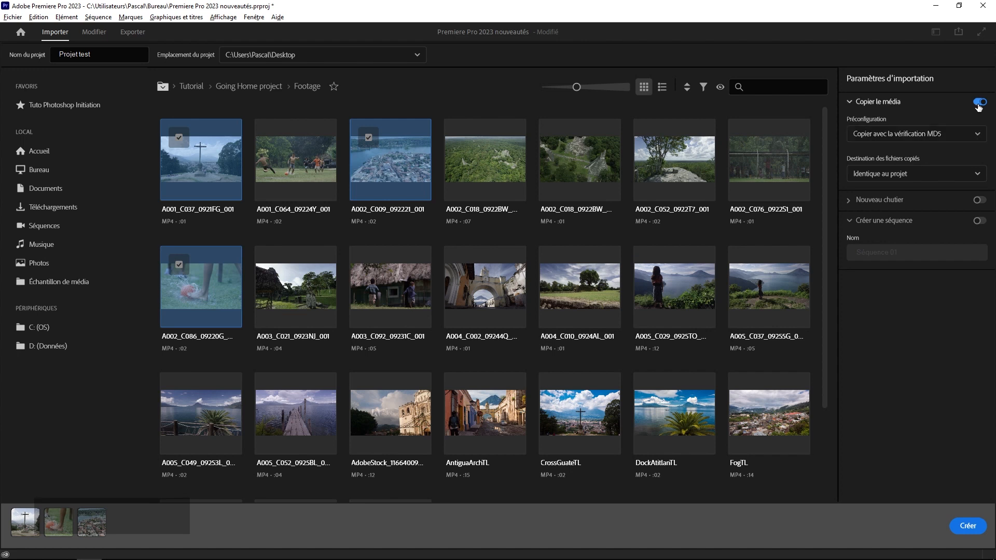
left_click(979, 102)
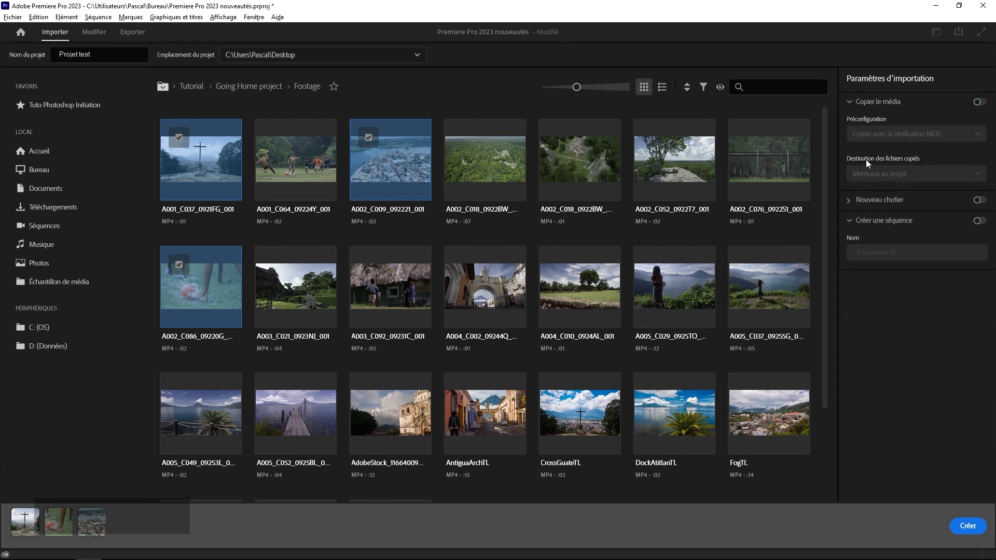
Step: Set the import to place the media in a new bin named "rushes" and create a sequence named "ours"
left_click(877, 202)
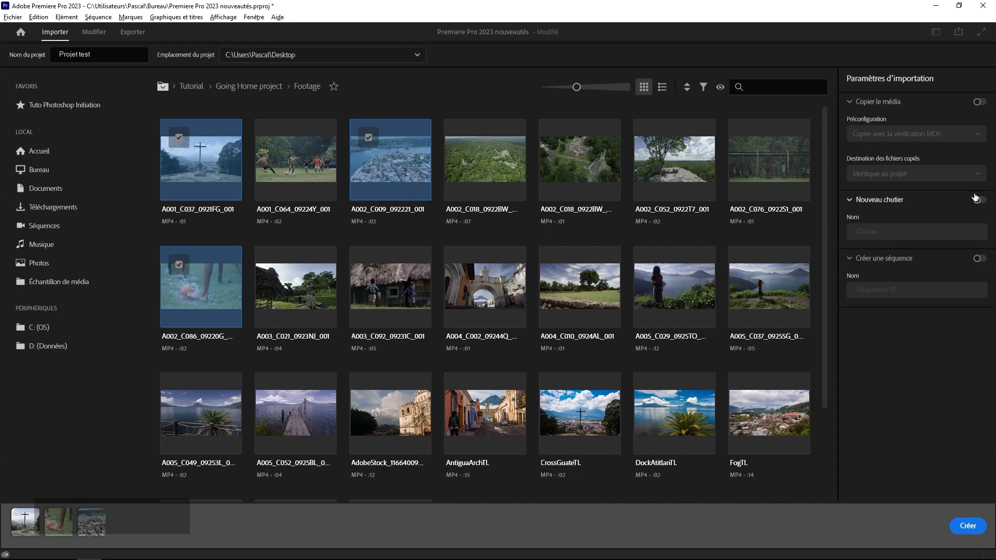
left_click(979, 201)
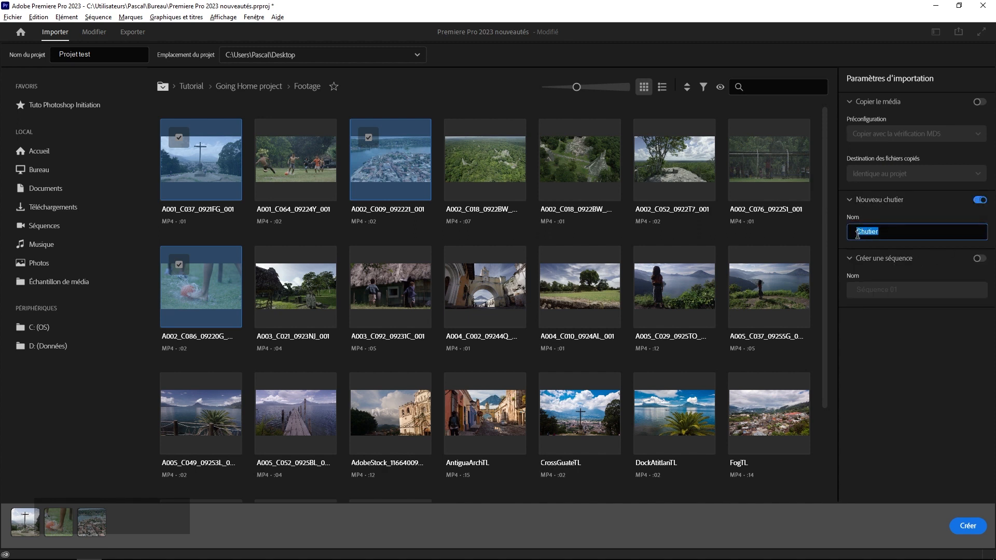
left_click(891, 259)
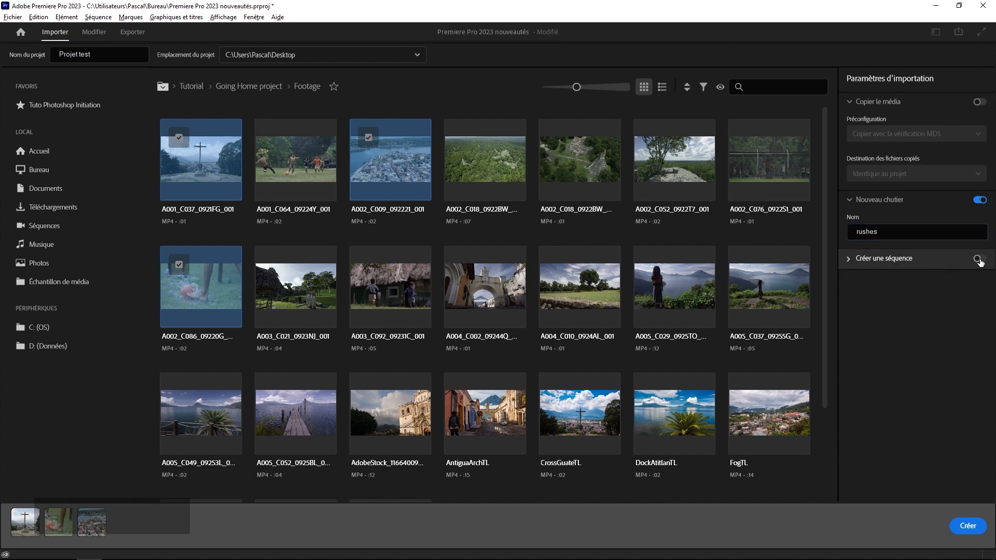
left_click(859, 264)
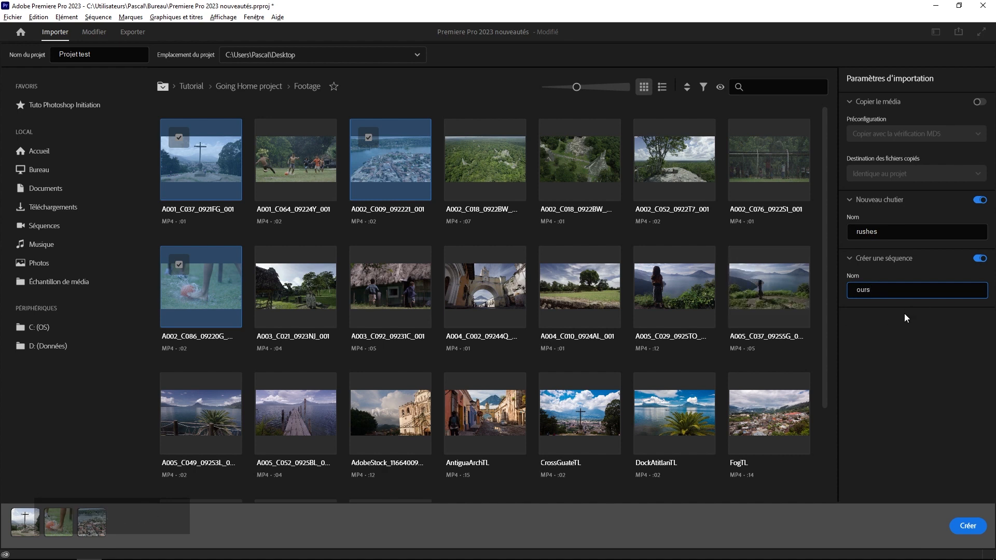
Step: Create the project "Projet test" from the selected clips and scrub through the "ours" sequence in the timeline
left_click(968, 526)
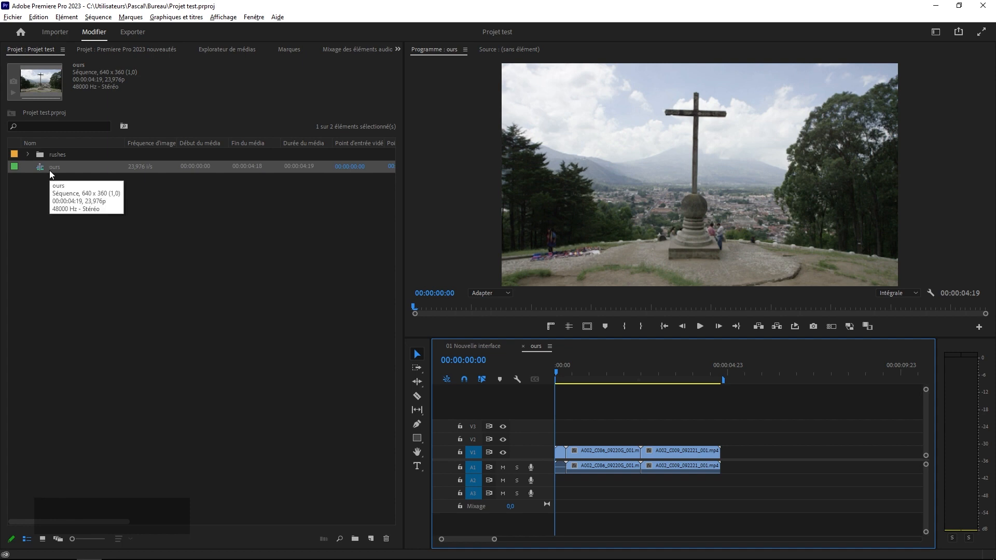
left_click(559, 370)
left_click_drag(558, 370, 655, 391)
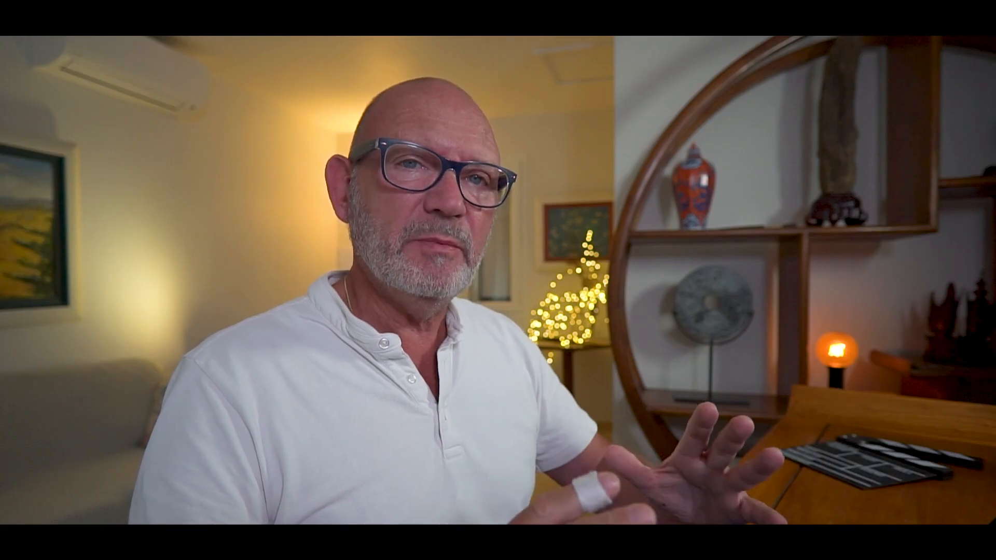
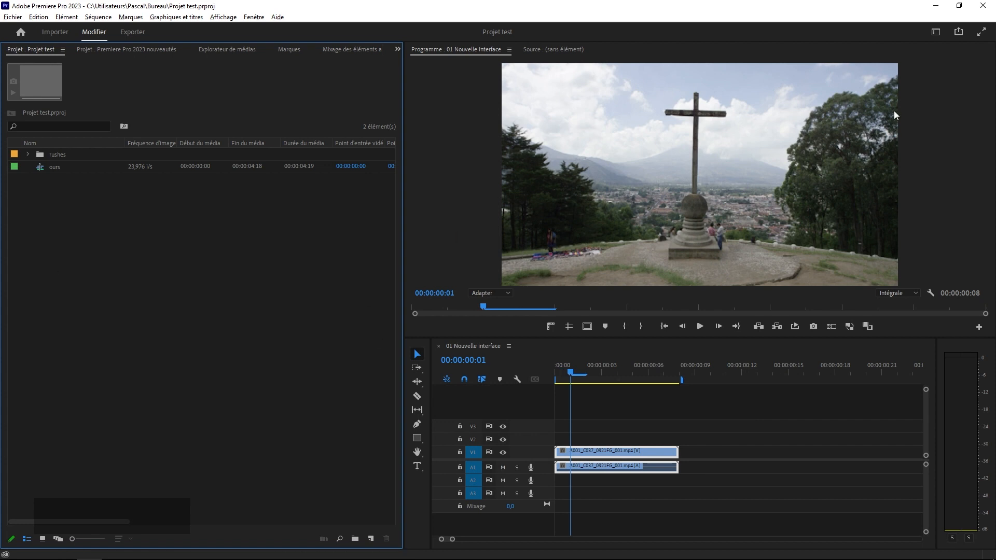
Step: Turn on the workspace label display and switch to the Audio workspace
left_click(936, 32)
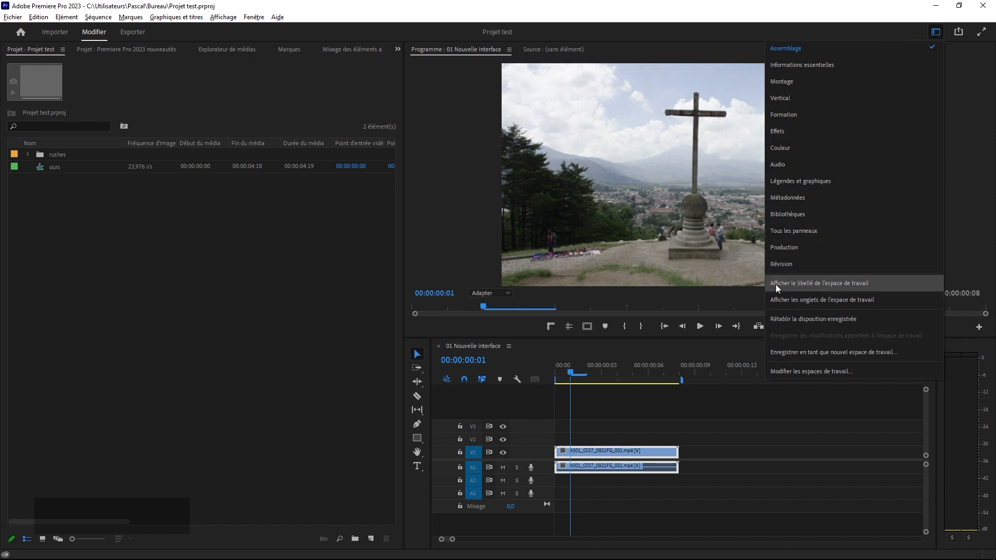
left_click(922, 282)
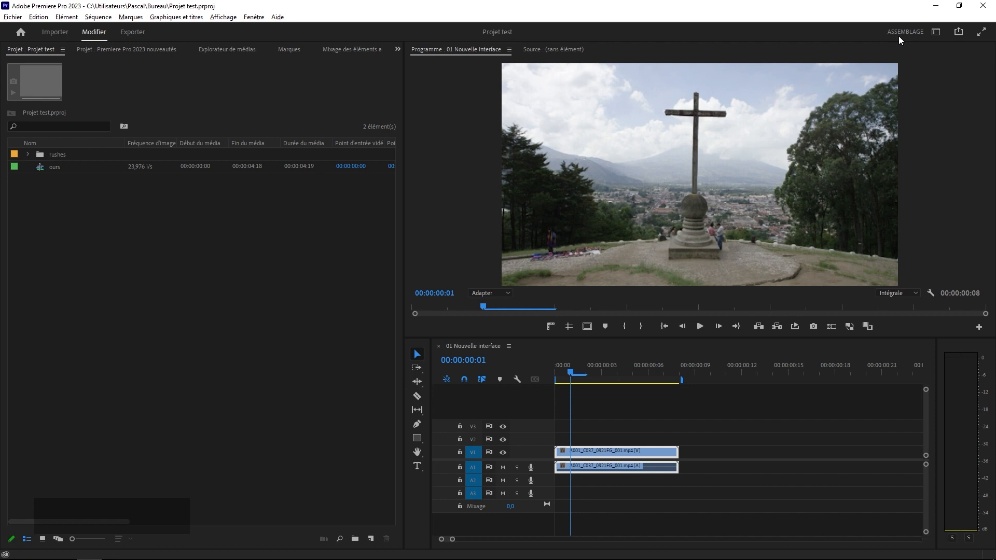
left_click(936, 33)
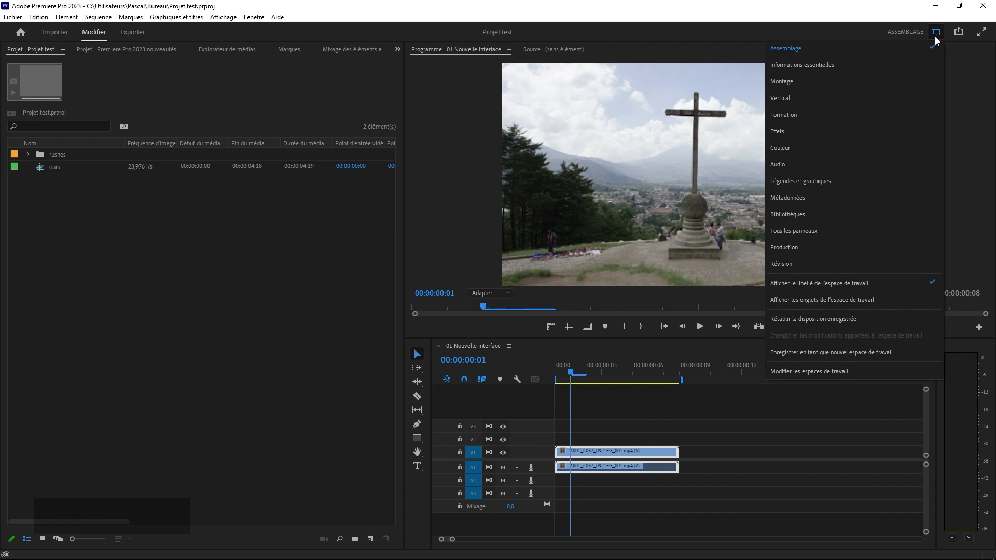
left_click(880, 167)
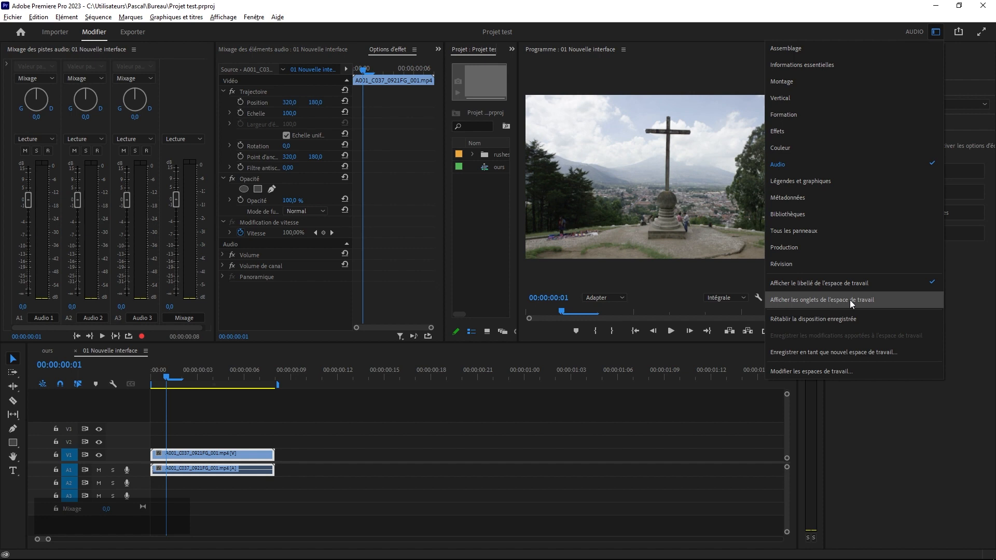
Step: Show the workspaces as tabs in the header, try resizing the tab area, and switch to the Assemblage workspace
left_click(919, 297)
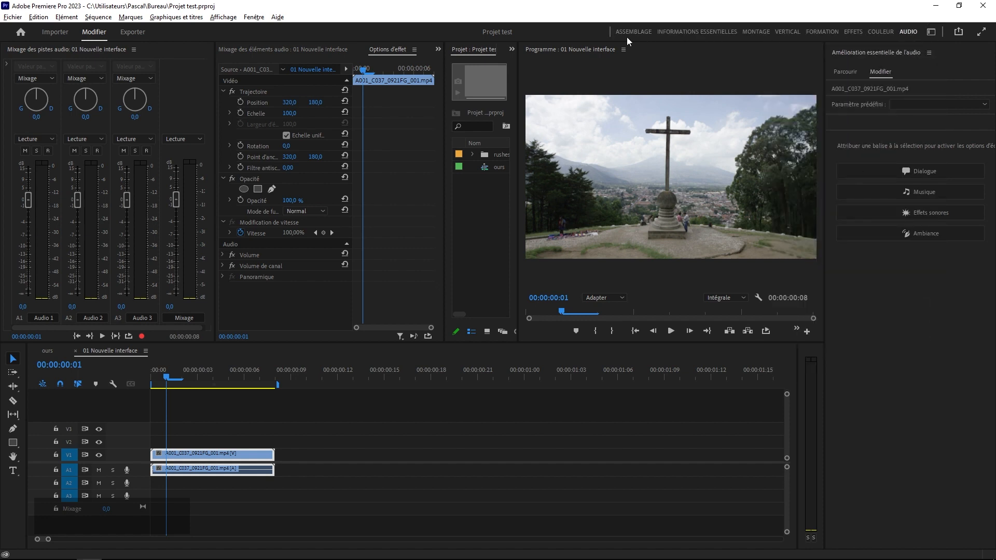
mouse_move(610, 32)
left_mouse_down()
mouse_move(522, 28)
mouse_move(773, 26)
mouse_move(596, 33)
mouse_move(610, 33)
left_mouse_up()
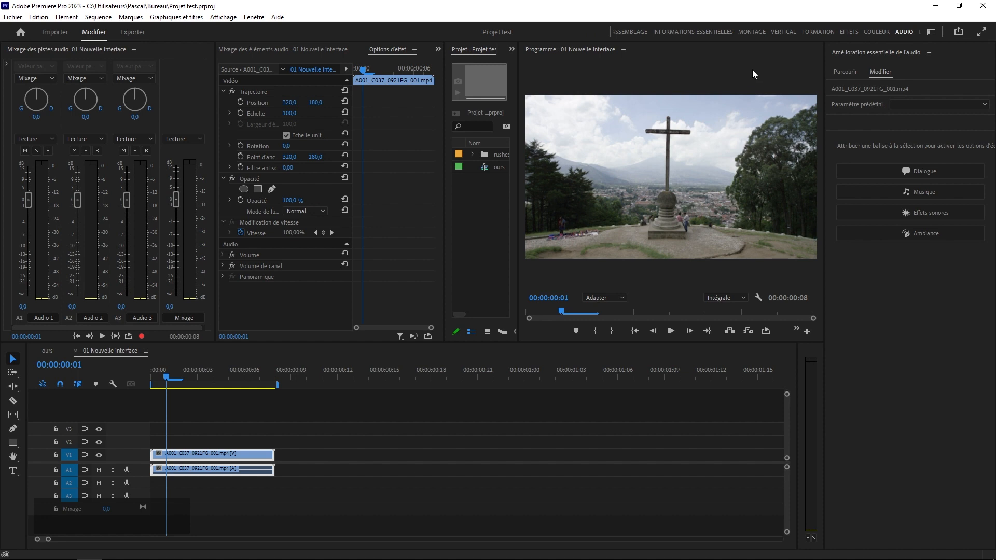
left_click(630, 29)
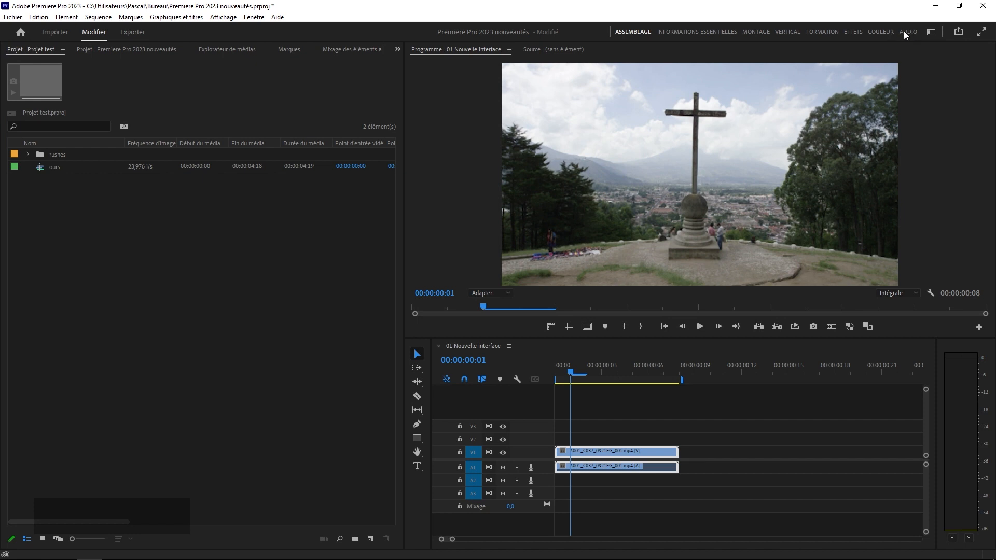
Step: Examine the available workspaces in the list and along the workspace tabs, and return to Assemblage
left_click(930, 33)
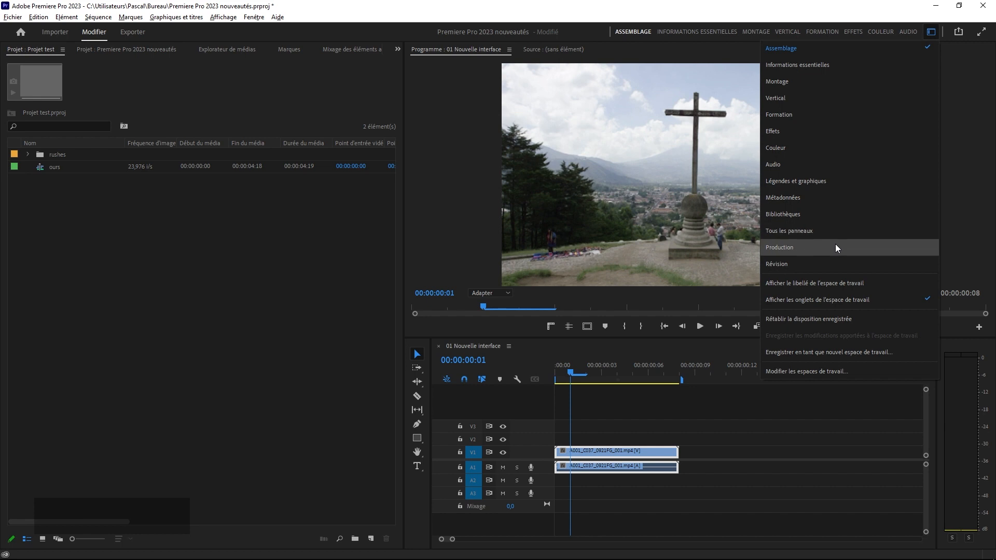
left_click(931, 33)
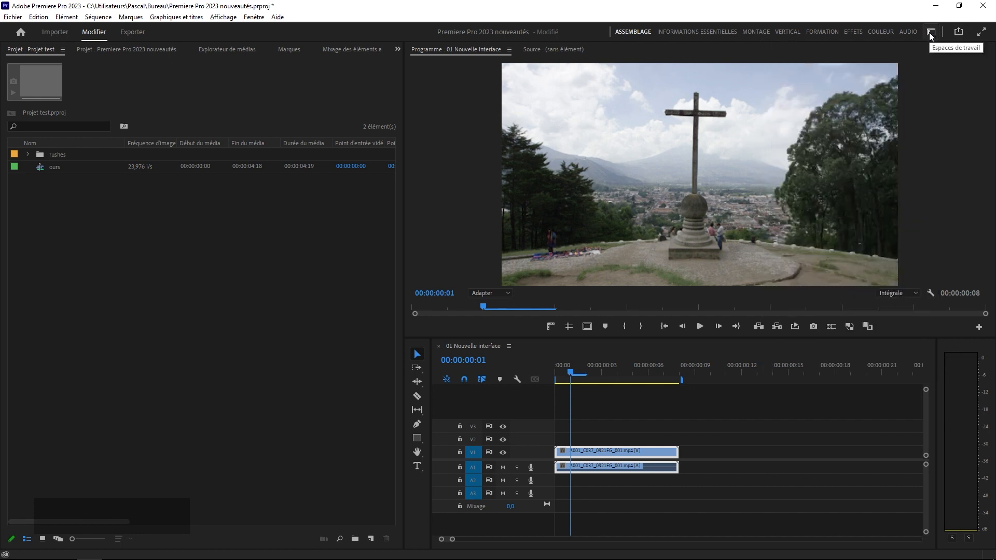
left_click(855, 30)
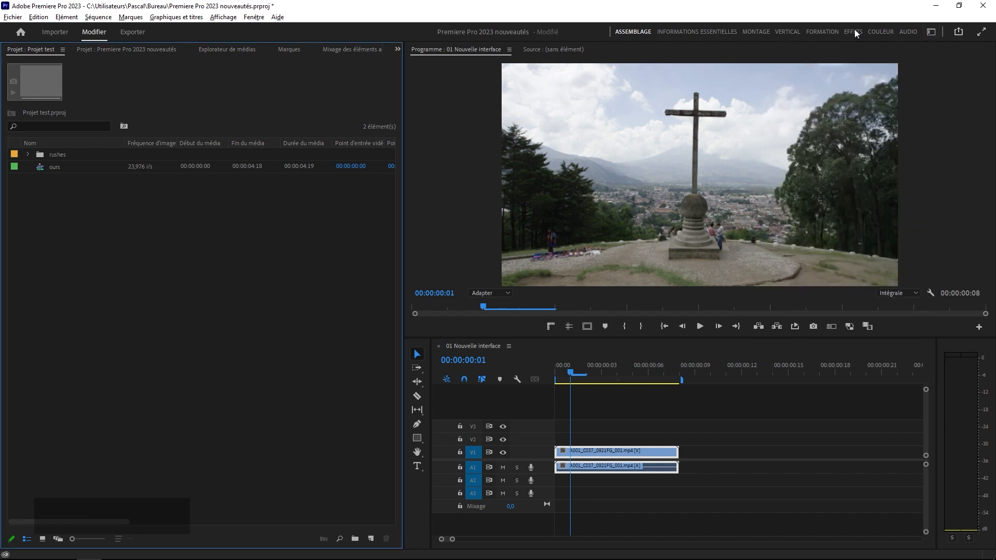
left_click_drag(855, 29, 643, 29)
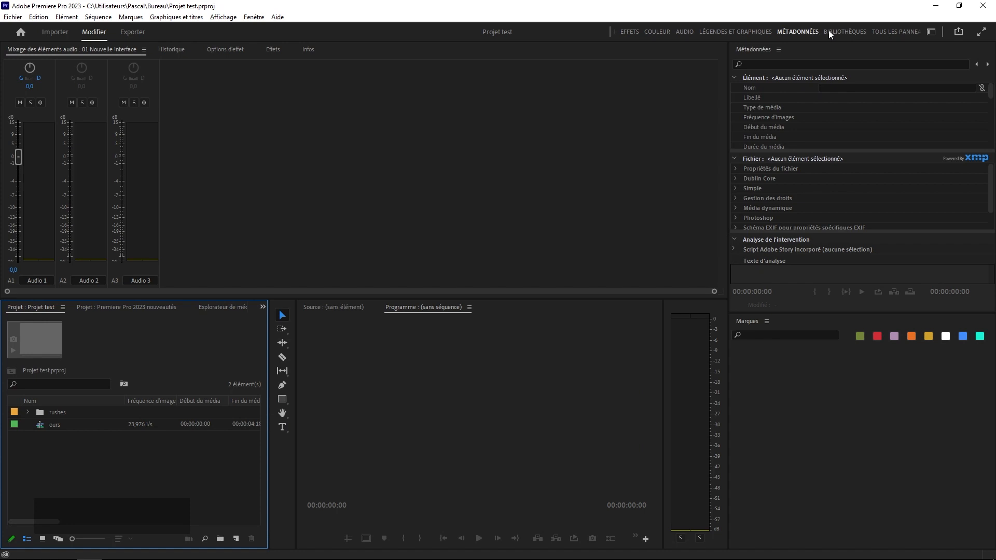
scroll(812, 29, "up", 5)
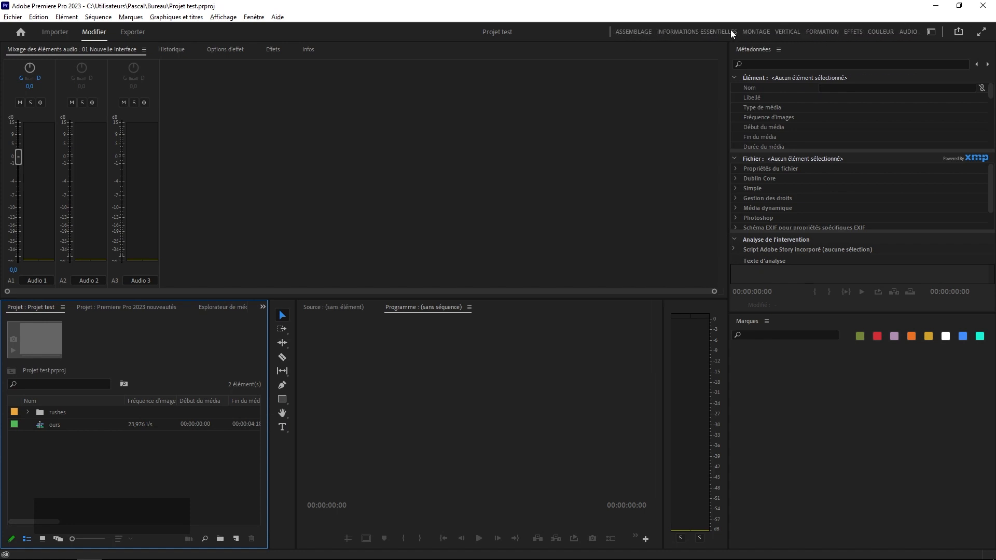
left_click(635, 32)
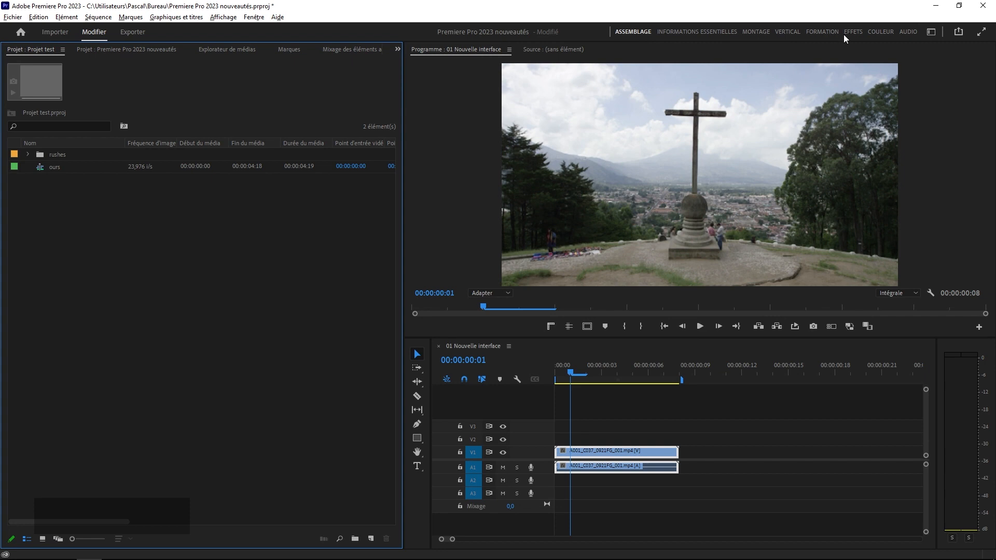
Step: Examine the displayed and hidden workspaces in an enlarged "Modifier les espaces de travail" dialog, and collapse the "Ne pas afficher" group
left_click(932, 32)
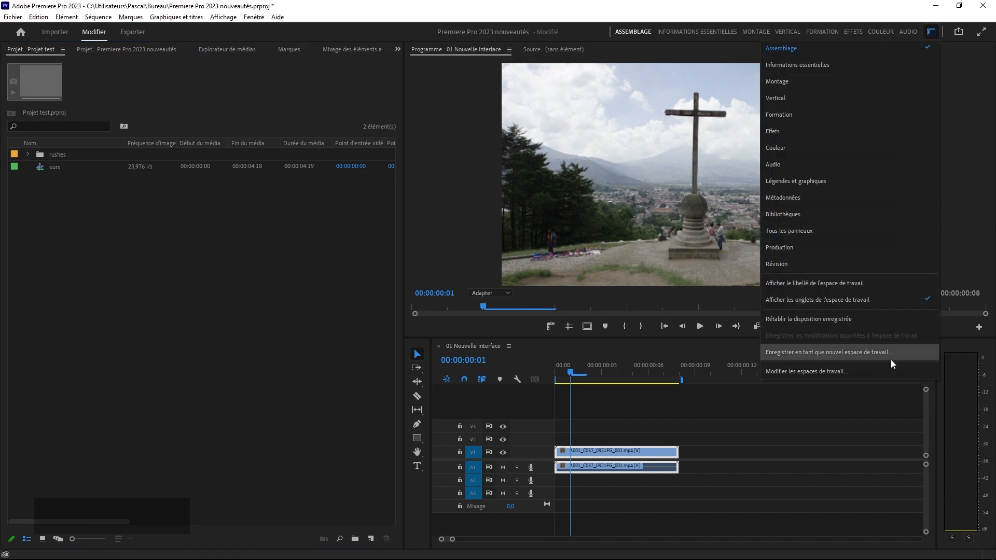
left_click(908, 378)
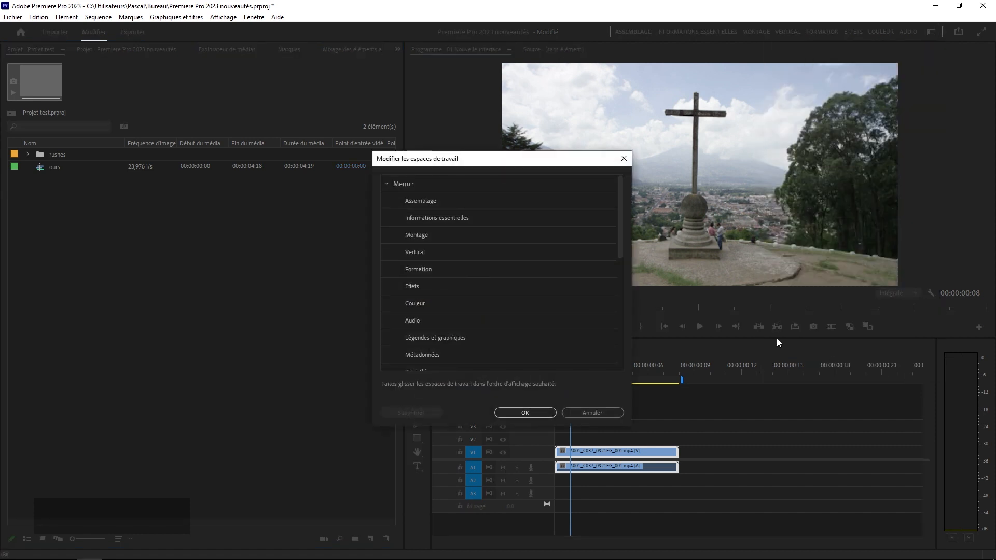
left_click_drag(532, 154, 558, 36)
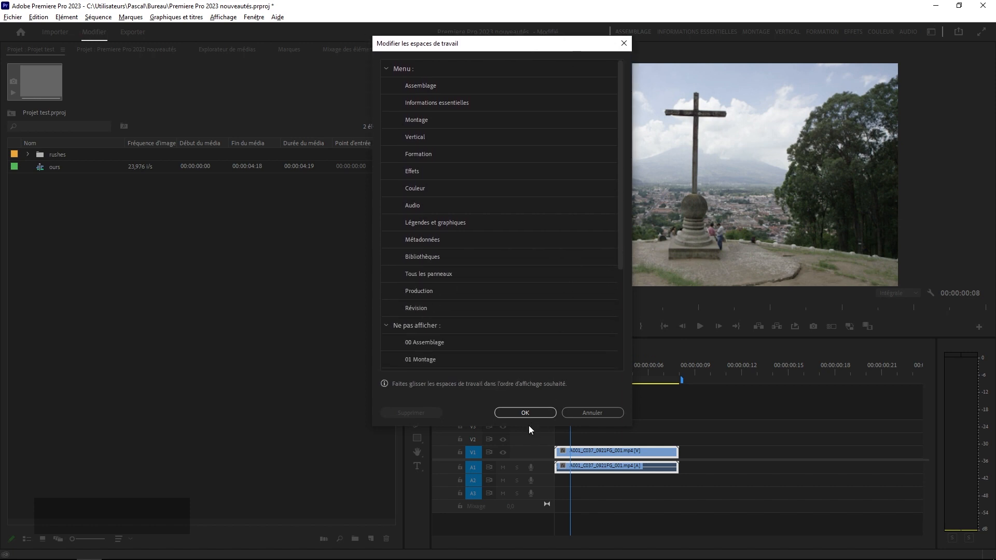
left_click_drag(529, 428, 529, 558)
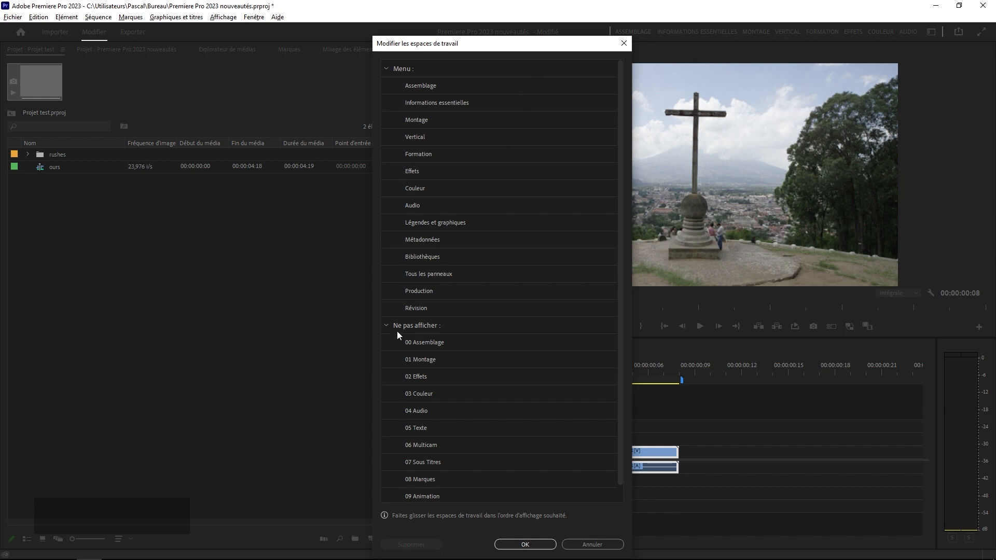
scroll(475, 388, "down", 1)
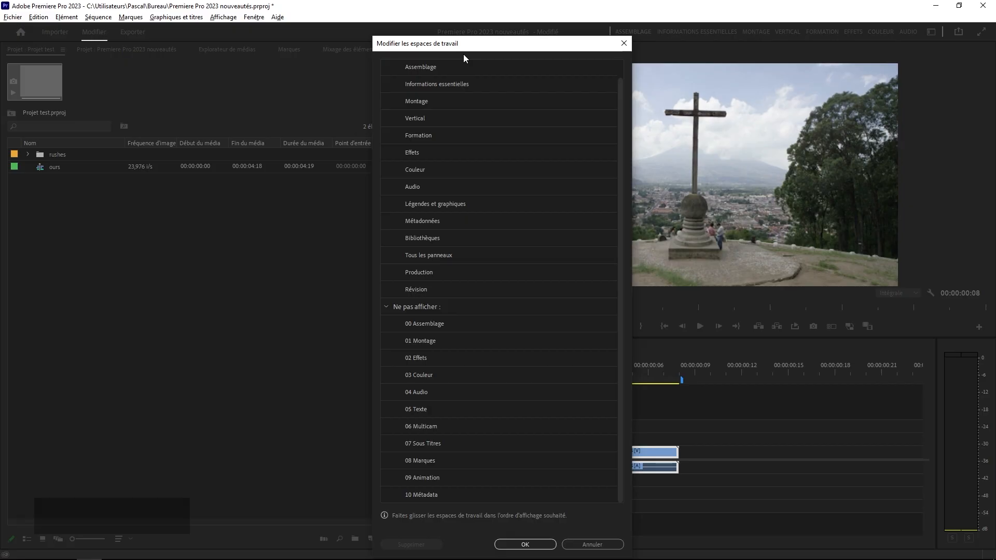
left_click(386, 307)
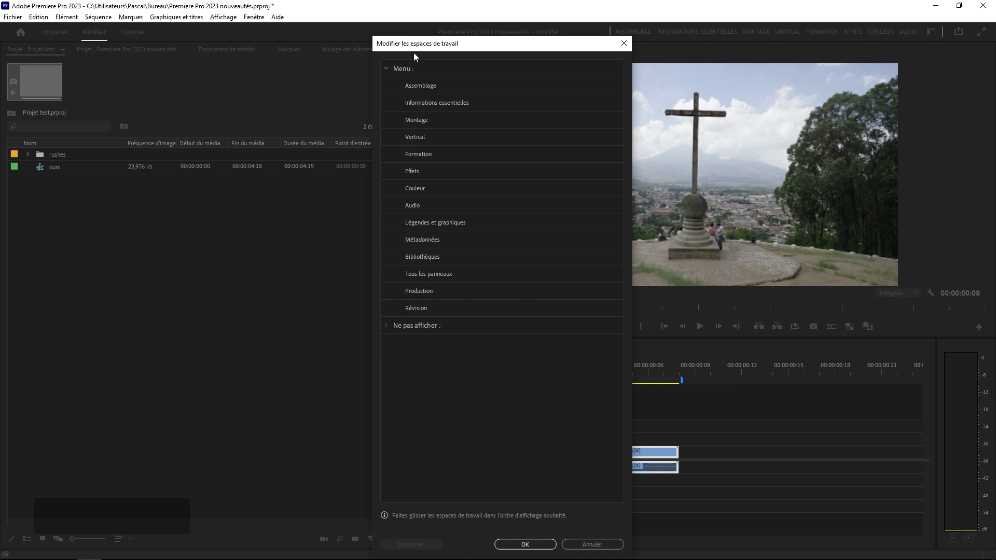
left_click(624, 44)
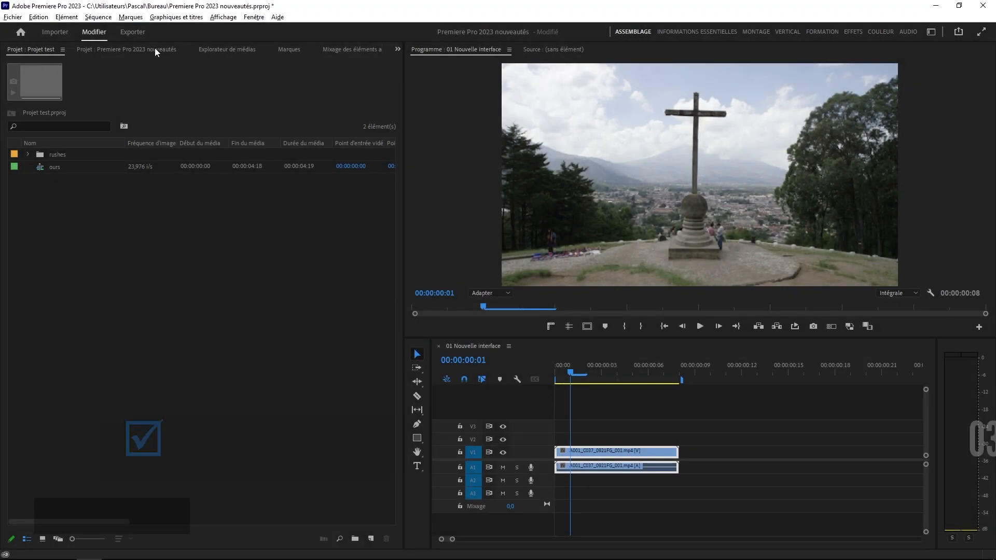
Step: Open the export settings for the sequence "01 Nouvelle interface" and review the quick list of export presets
left_click(139, 29)
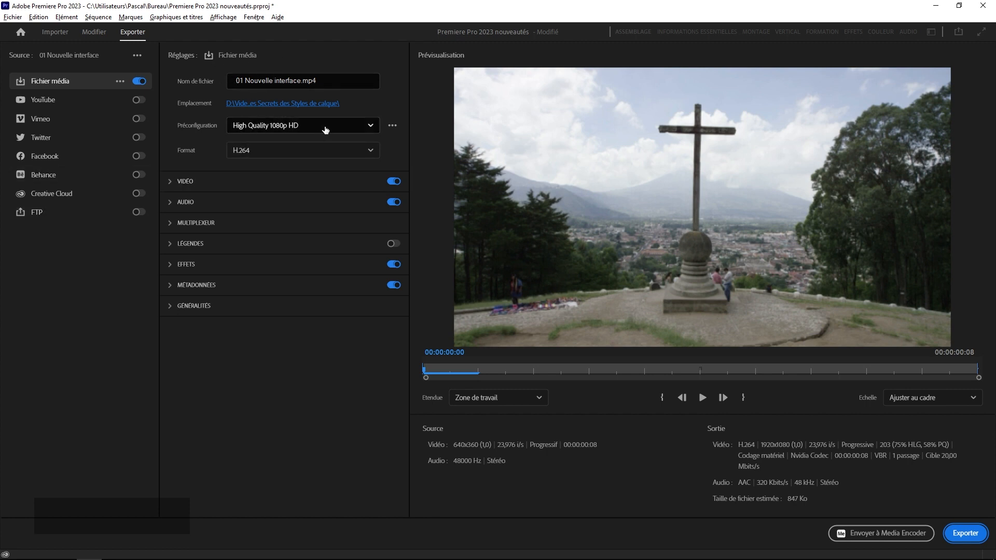
left_click(342, 126)
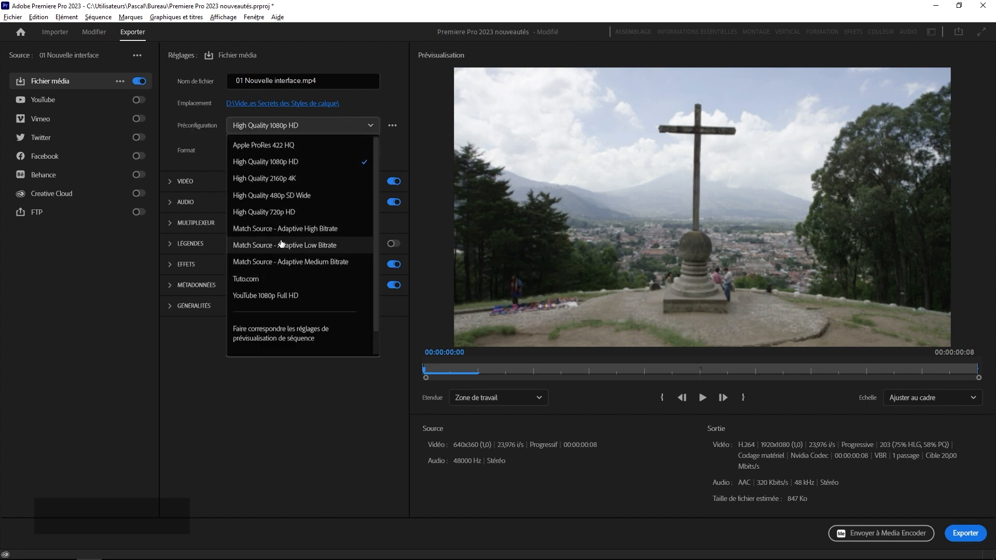
left_click(393, 125)
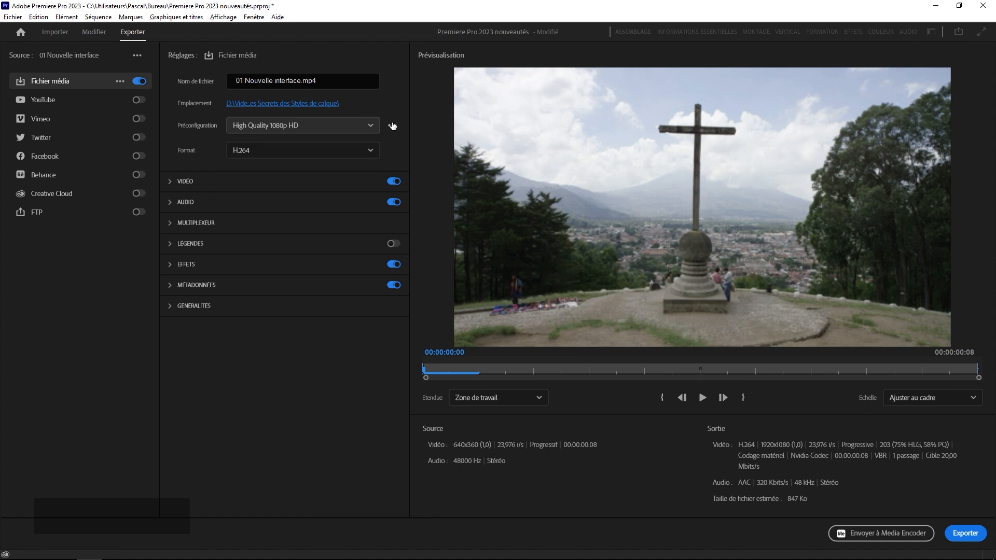
Step: In the preset manager, mark the 4K UHD preset as a favourite and apply it to the export
left_click(393, 126)
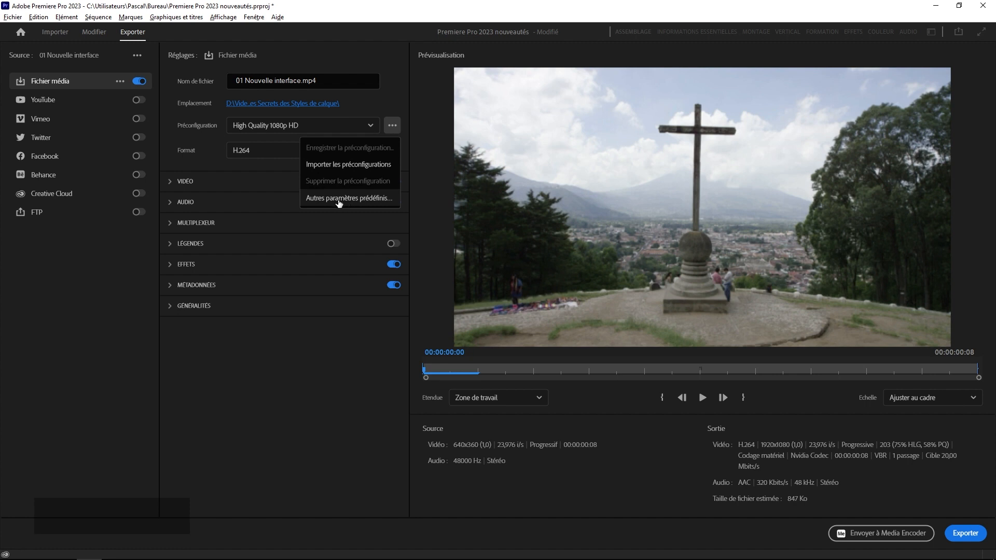
left_click(339, 201)
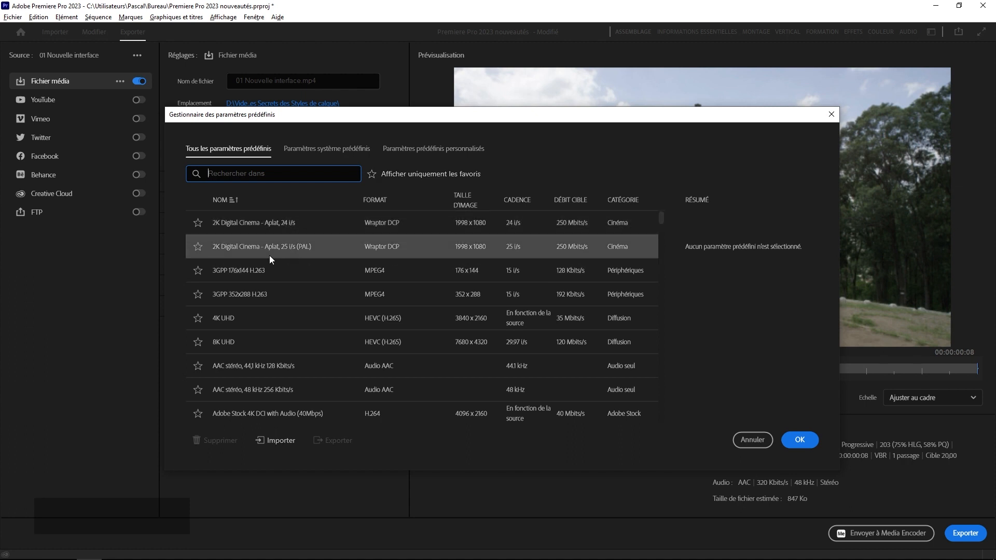
scroll(267, 263, "down", 3)
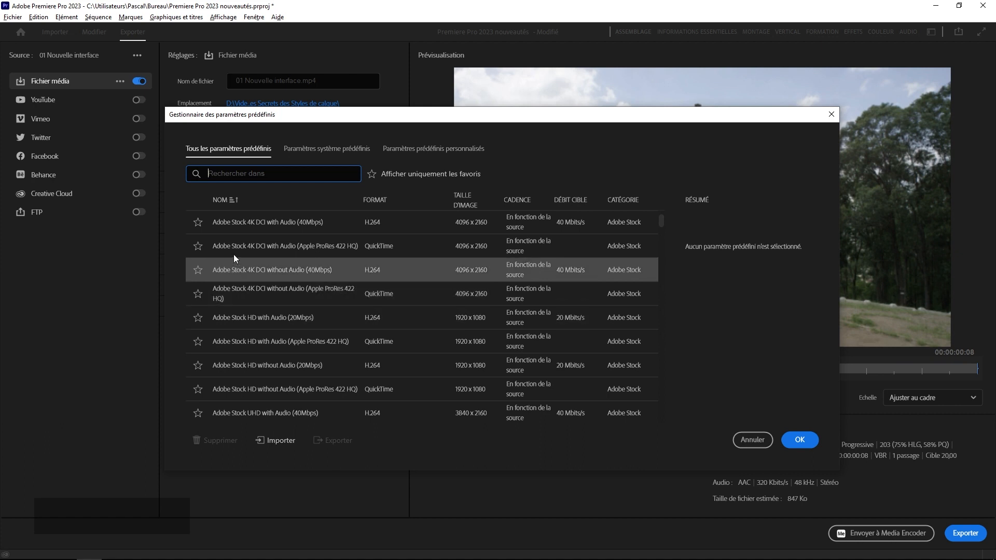
scroll(239, 259, "up", 2)
left_click(199, 258)
left_click(214, 262)
left_click(198, 254)
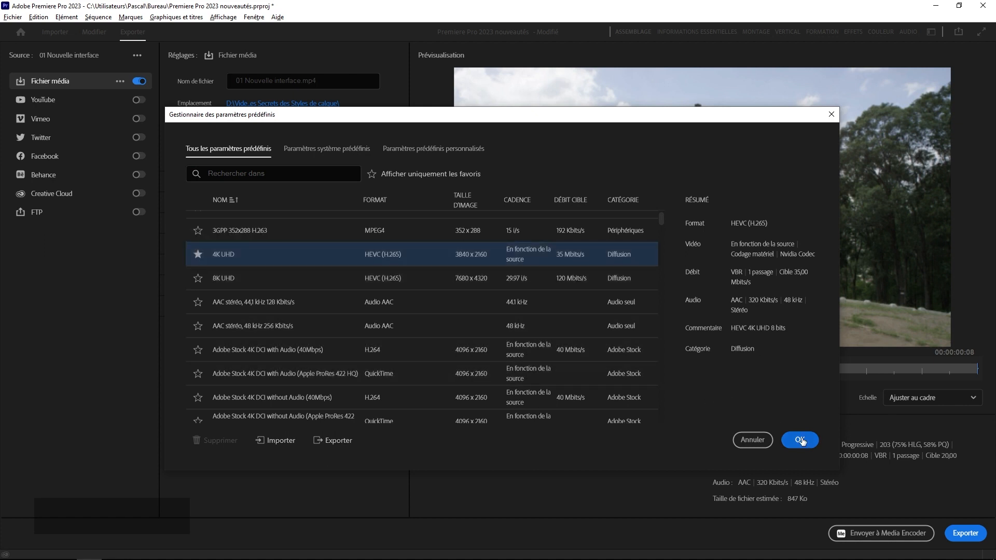
left_click(801, 439)
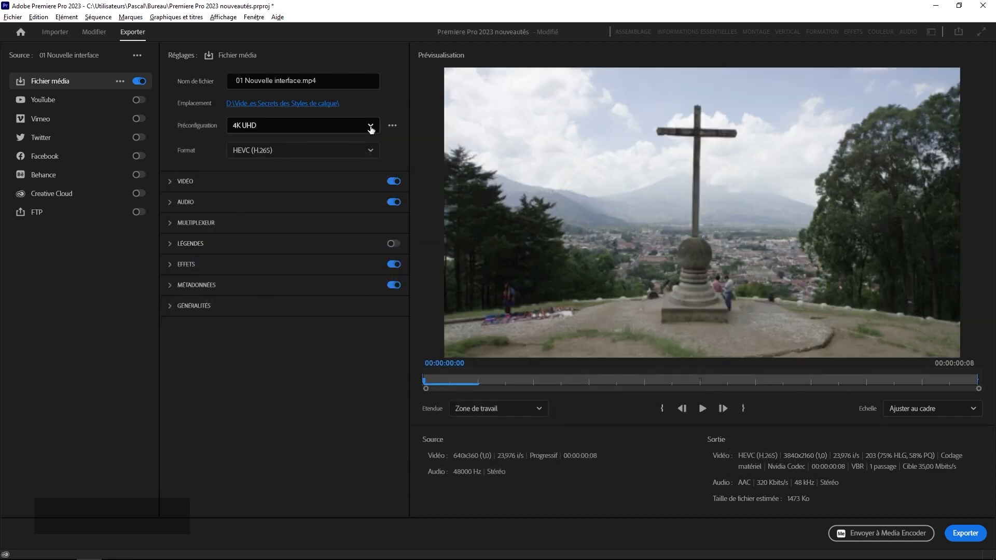
Step: Check the export preset list for the 4K UHD favourite and the other available options
left_click(370, 127)
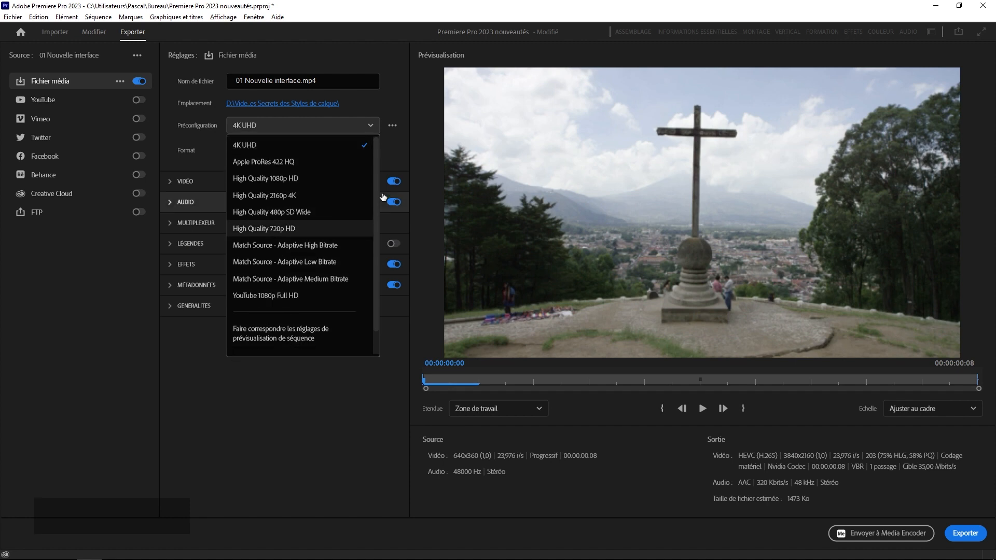
scroll(371, 256, "down", 1)
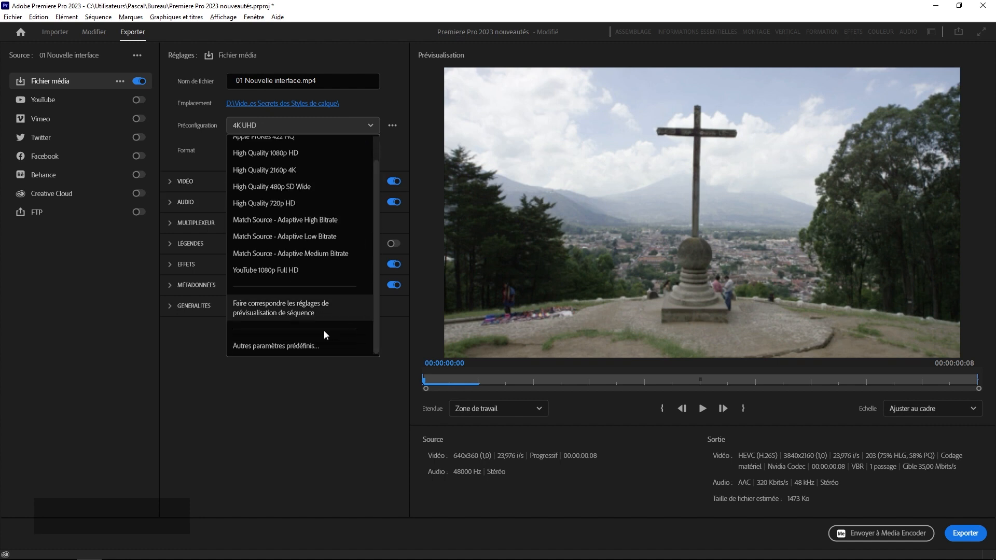
scroll(377, 281, "up", 1)
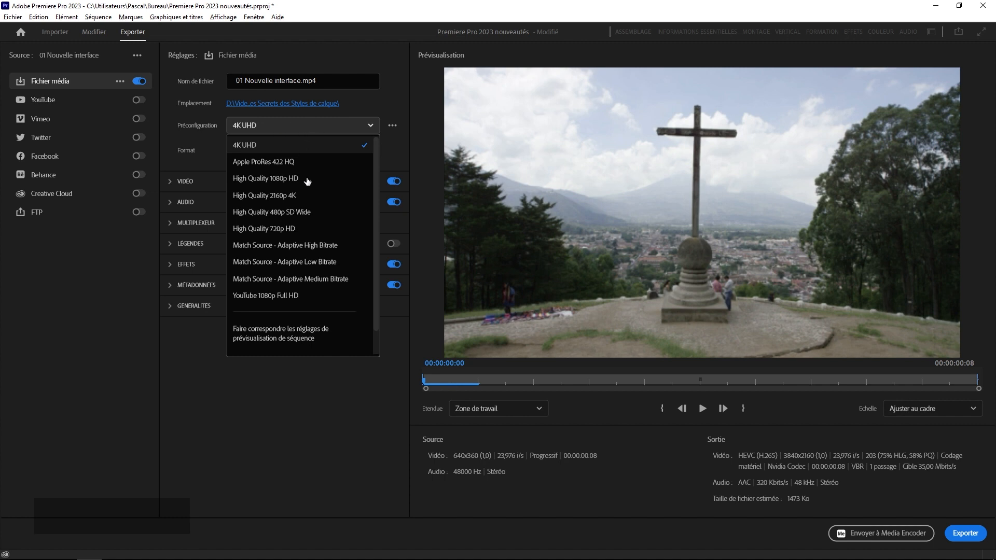
left_click(273, 384)
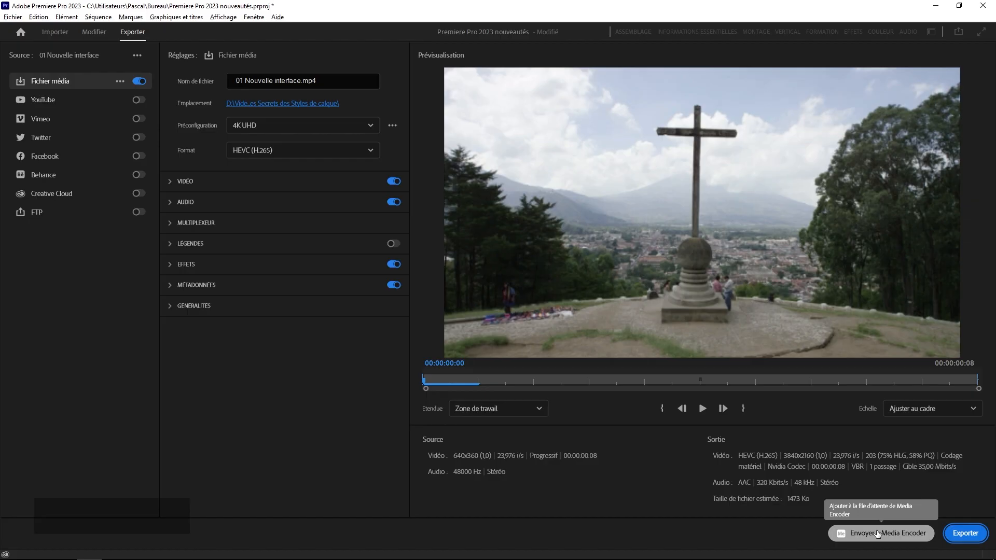
Step: Return to editing and open the sequence "03 Contours" from the "Premiere Pro 2023 nouveautés" project
left_click(94, 31)
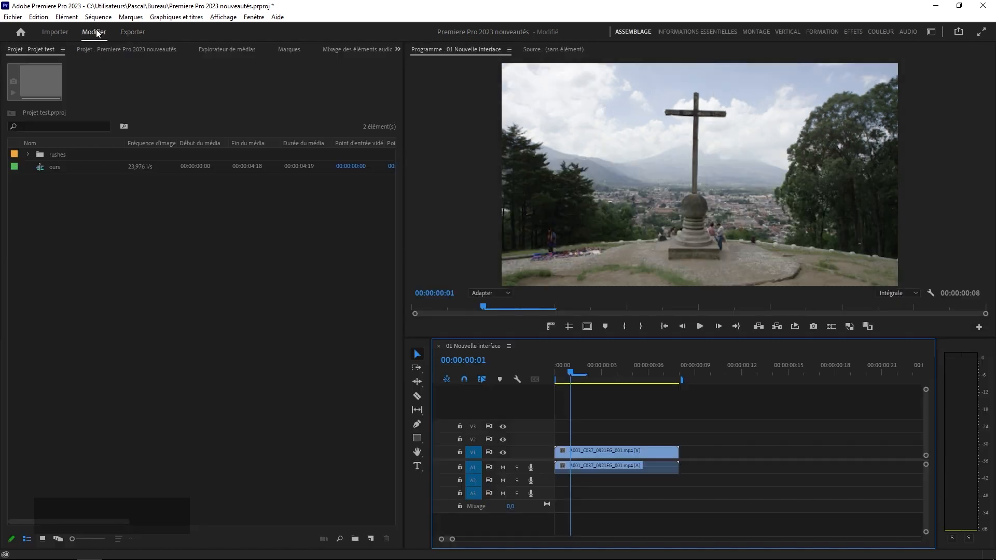
left_click(107, 49)
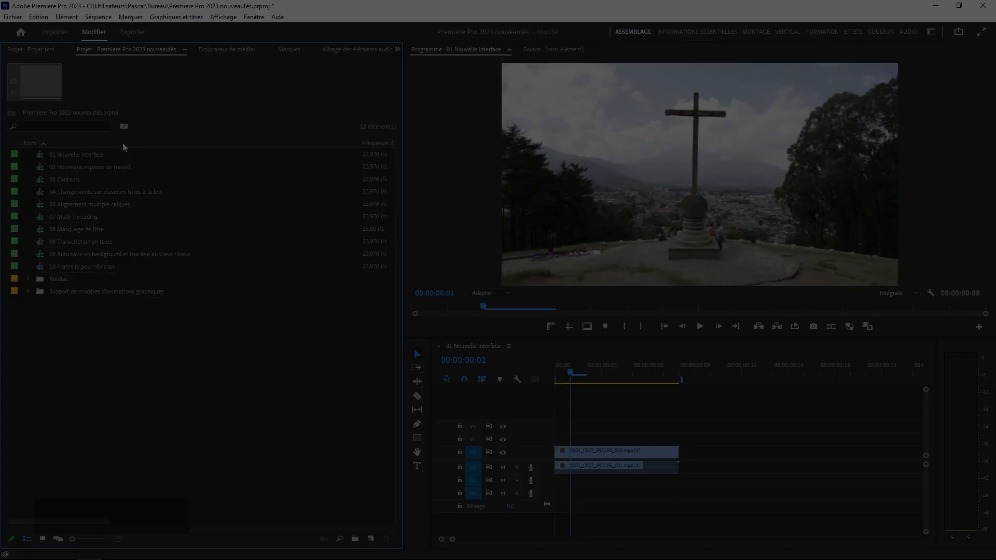
left_click(63, 156)
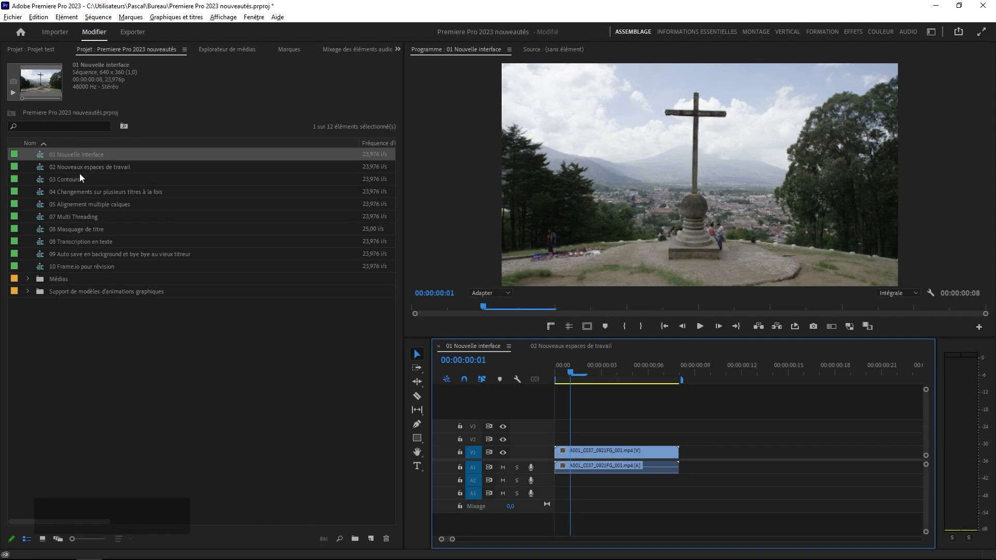
double_click(38, 182)
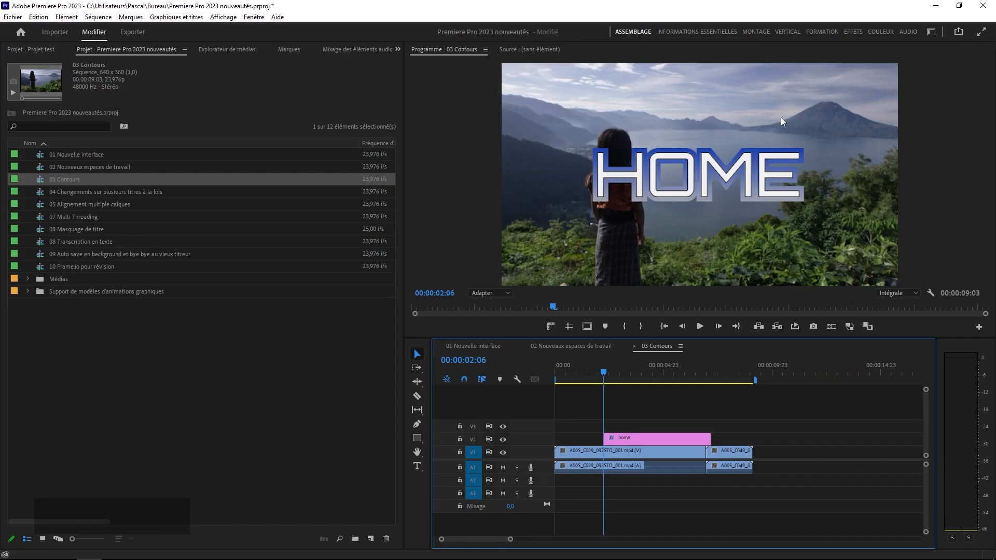
Step: Switch to the "Légendes et graphiques" workspace and restore its default layout
left_click_drag(813, 29, 616, 49)
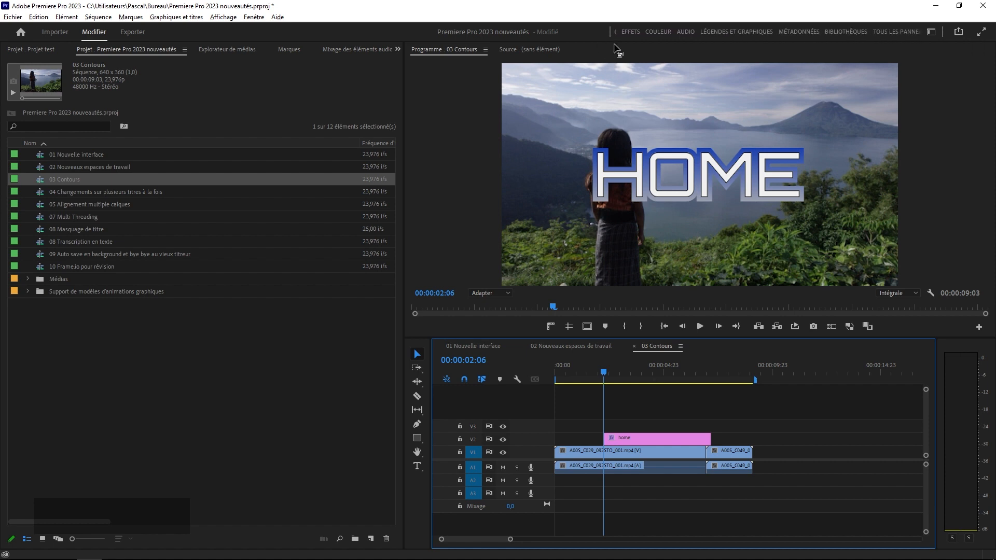
left_click(729, 31)
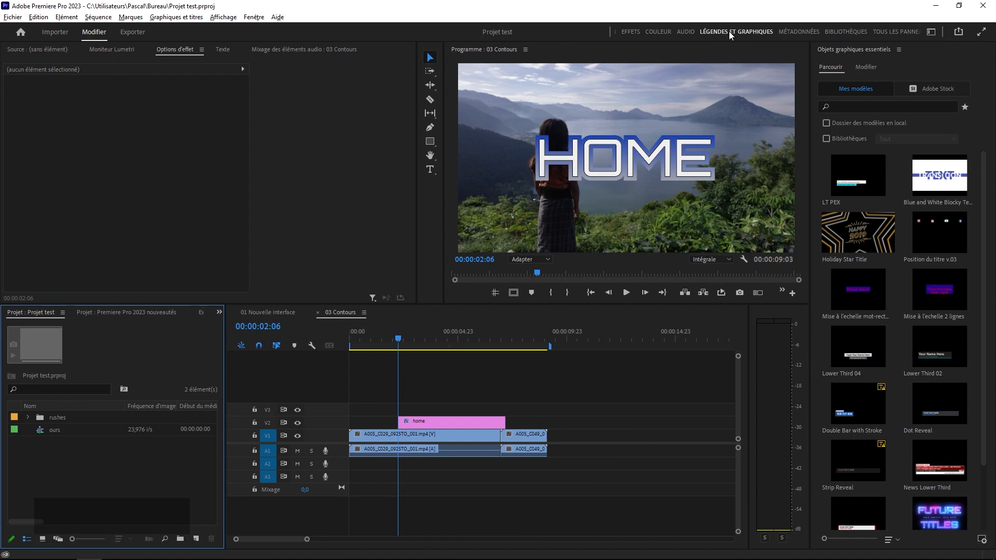
left_click(931, 31)
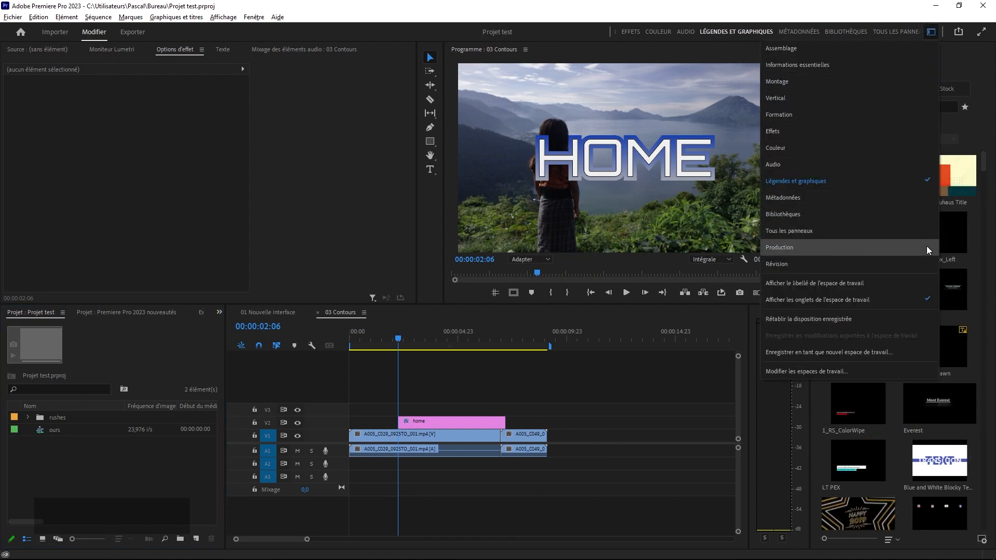
left_click(912, 318)
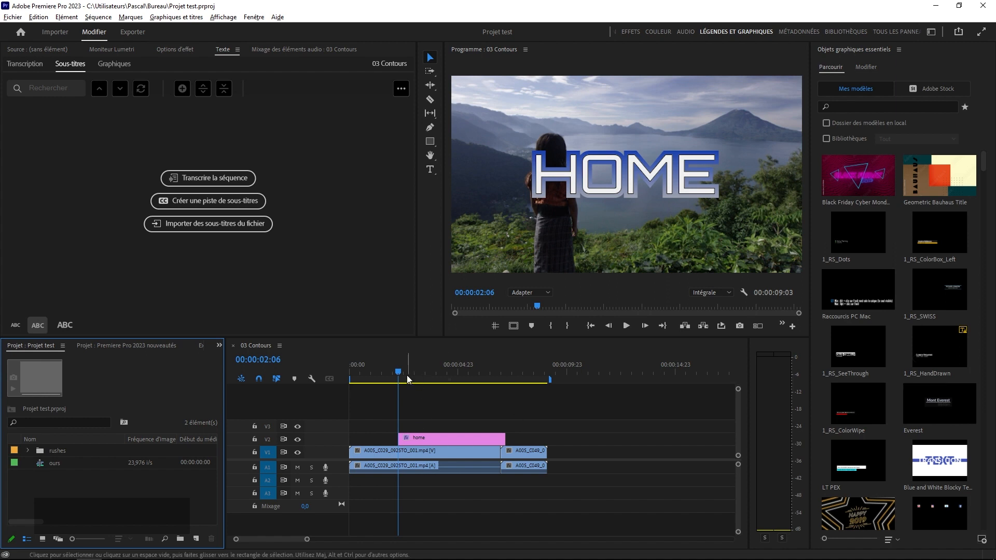
Step: Move the playhead to 00:00:04:08 and select the text layer of the "home" title clip for editing
left_click_drag(403, 372, 443, 376)
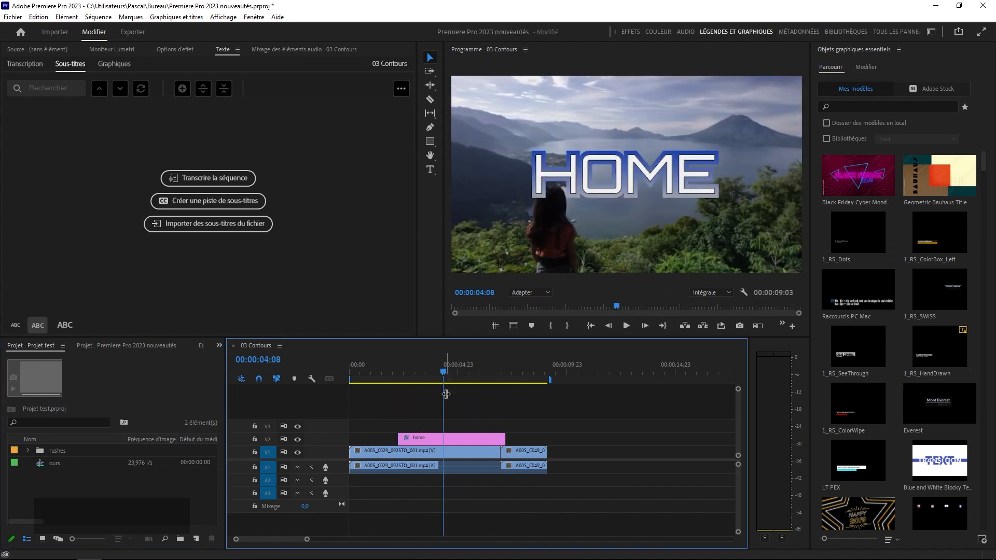
left_click(465, 439)
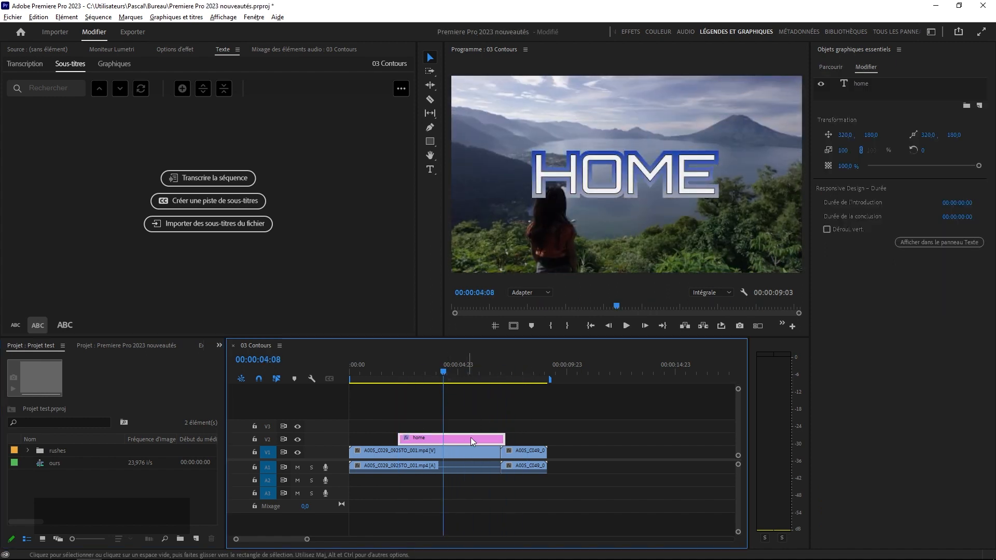
left_click(861, 83)
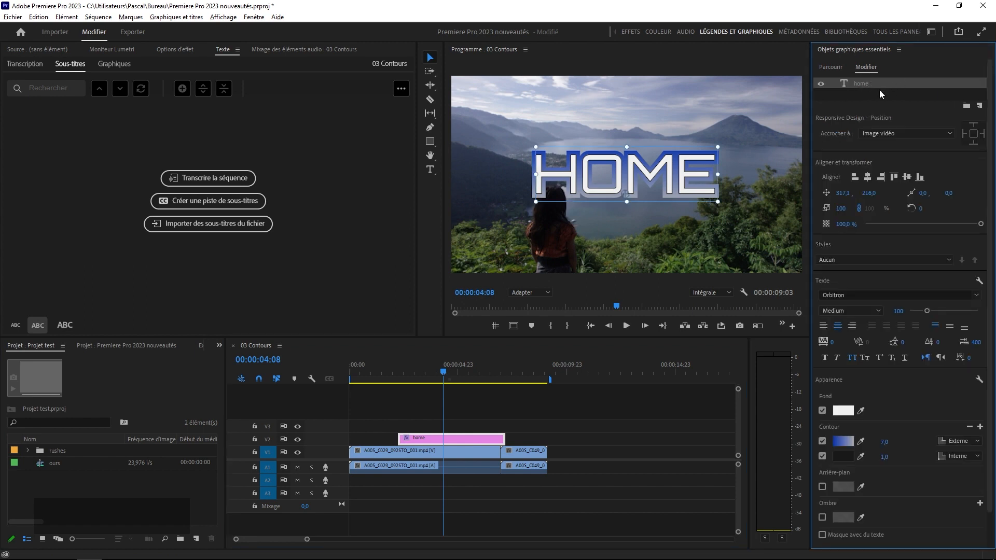
Step: Check the blue outline's linear gradient colours and the available fill types: Plein, Dégradé linéaire and Dégradé radial
left_click(847, 444)
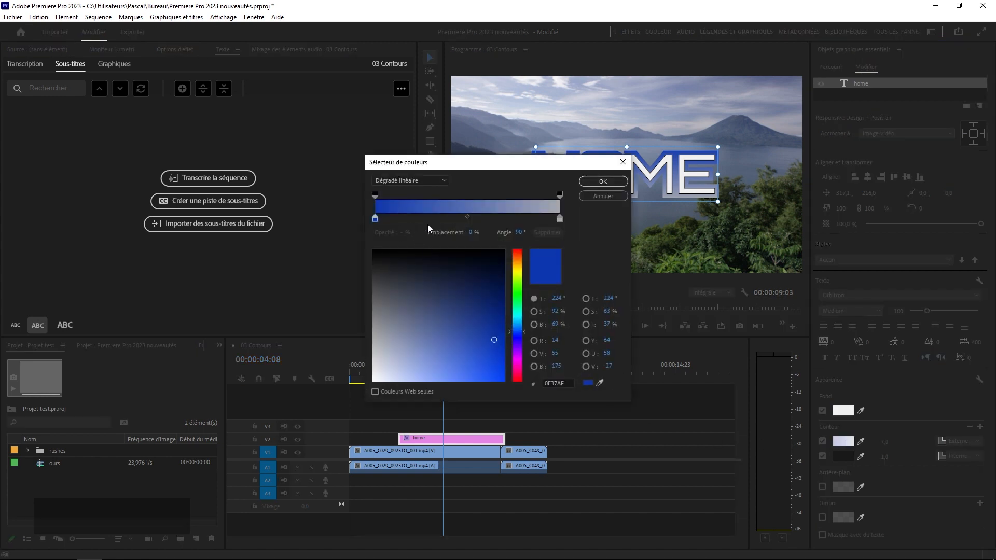
left_click(425, 179)
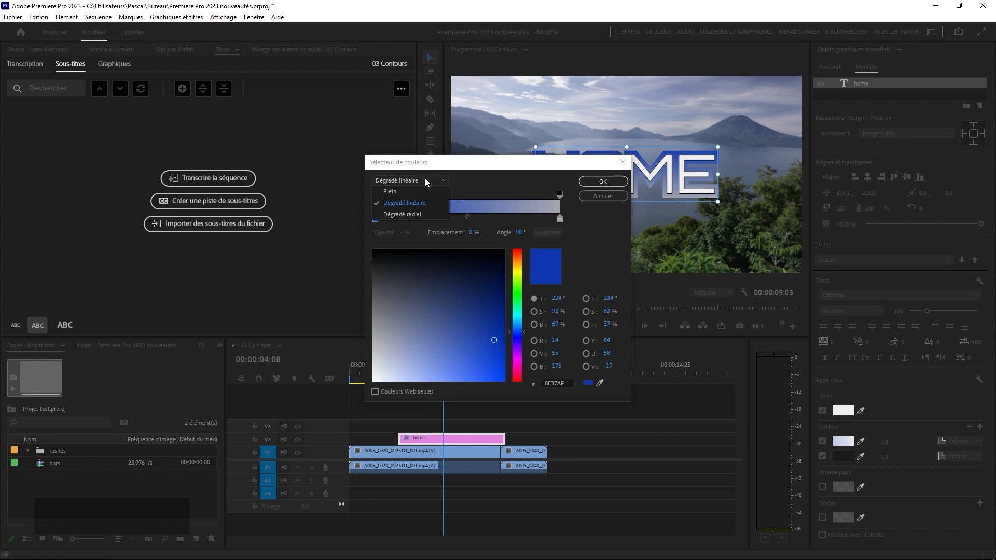
left_click(425, 178)
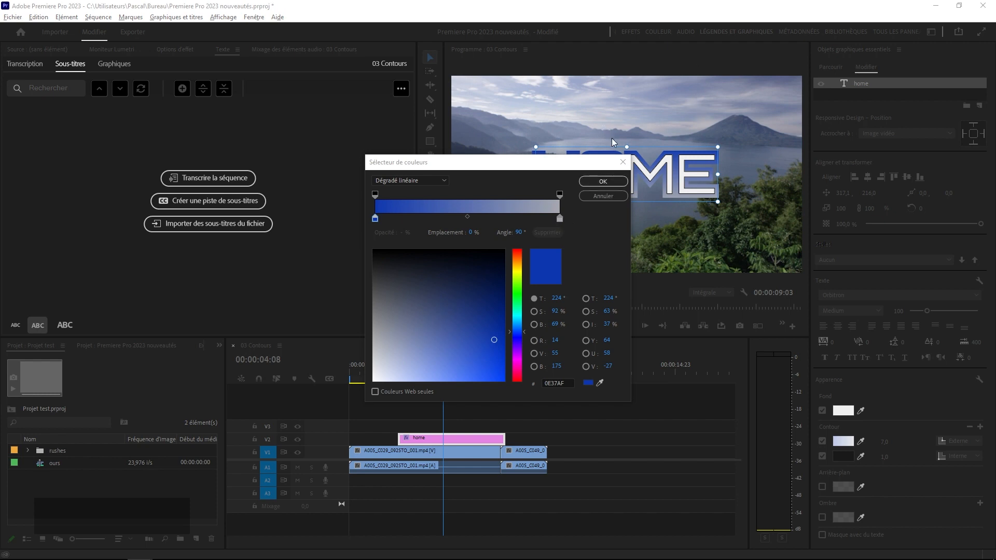
left_click(602, 182)
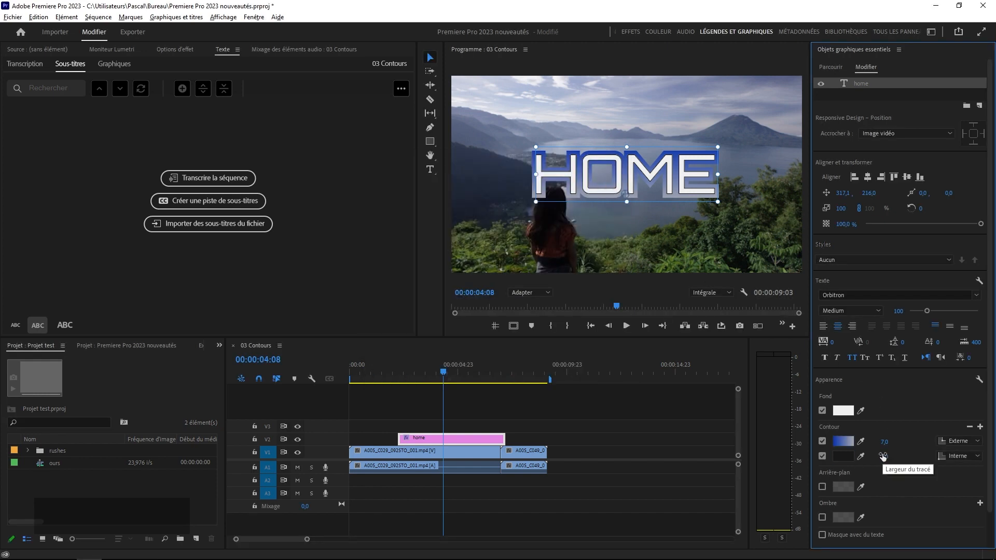
Step: Set the blue gradient outline's position to Interne and its width to 3
left_click(956, 440)
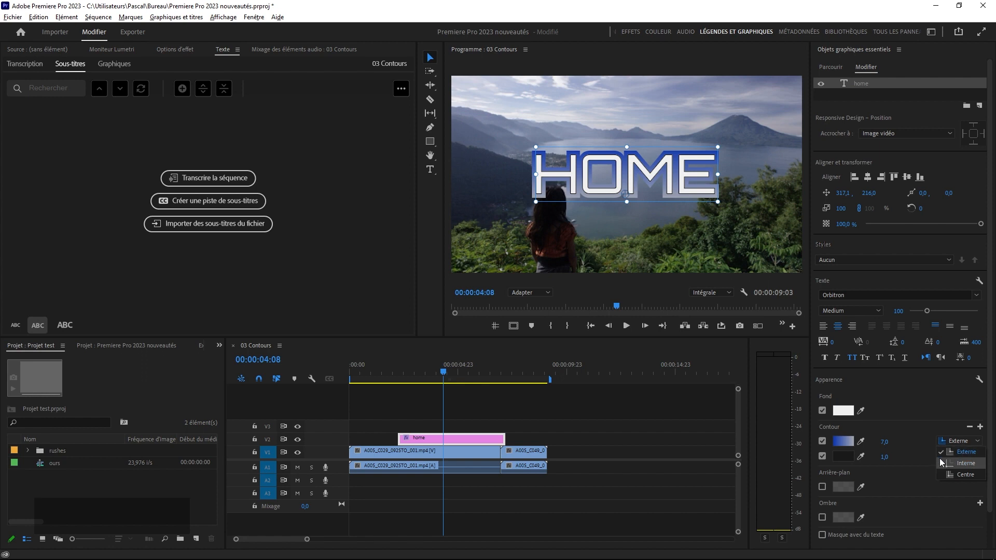
left_click(966, 462)
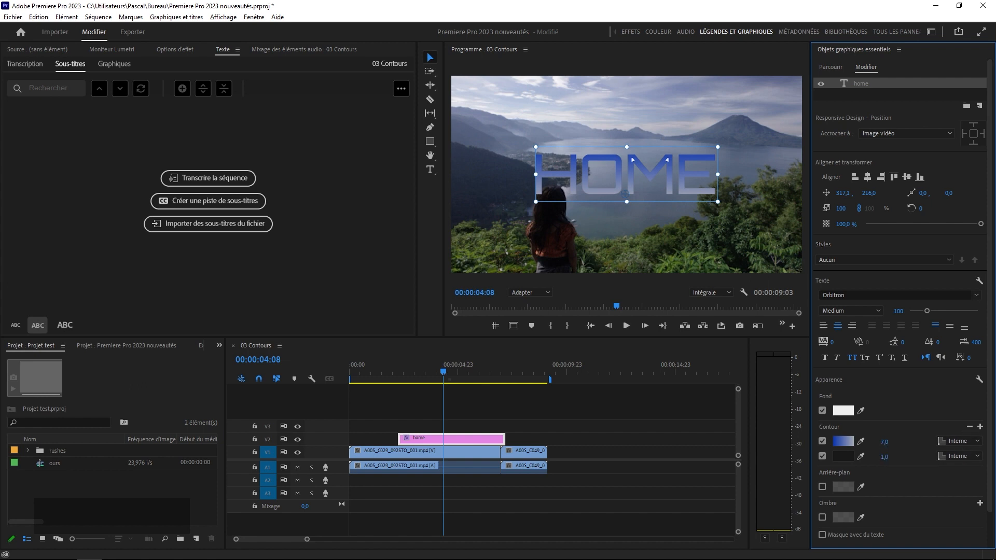
left_click_drag(884, 442, 893, 442)
key("ctrl+z")
key("ctrl+z")
left_click_drag(884, 442, 886, 442)
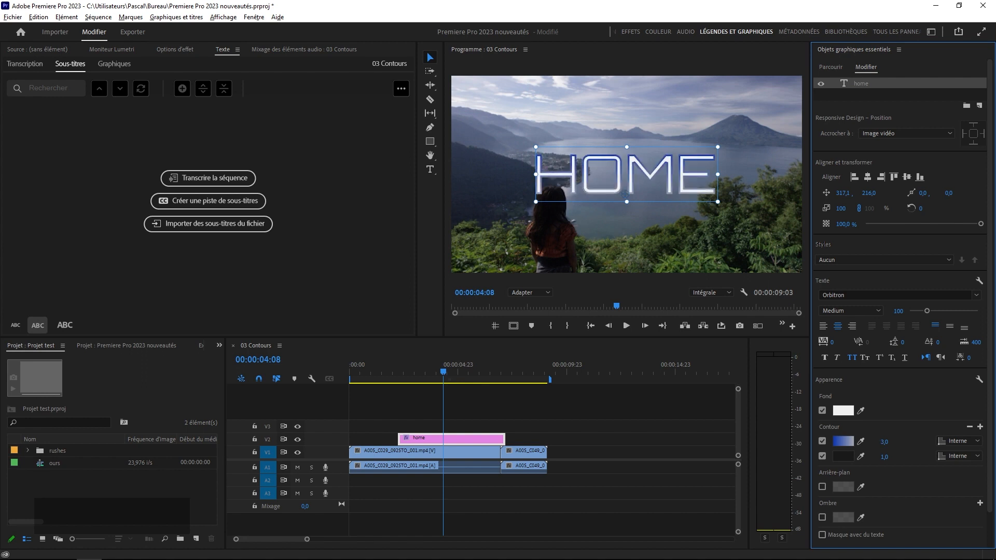
Step: Set the blue gradient outline's position to Centre and its width to 9
left_click(956, 440)
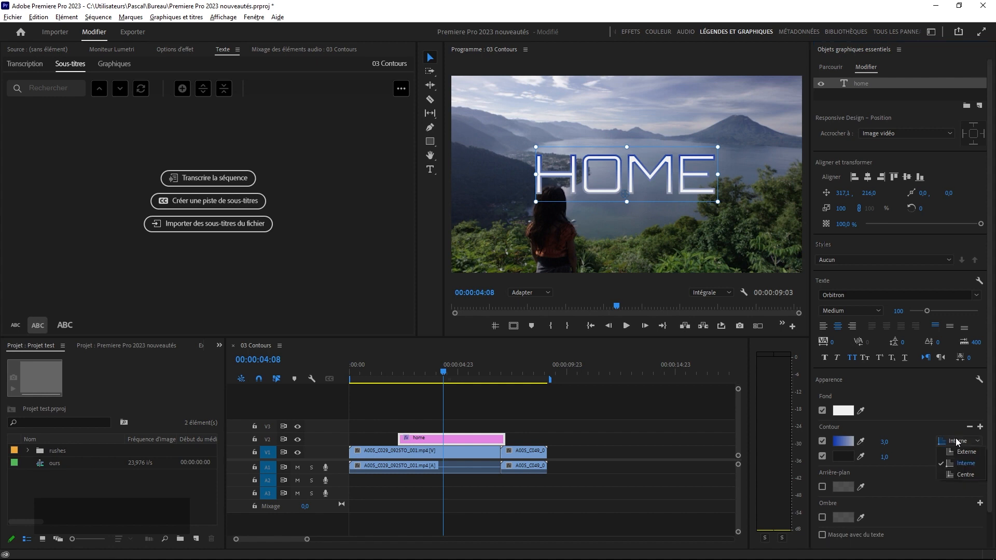
left_click(966, 475)
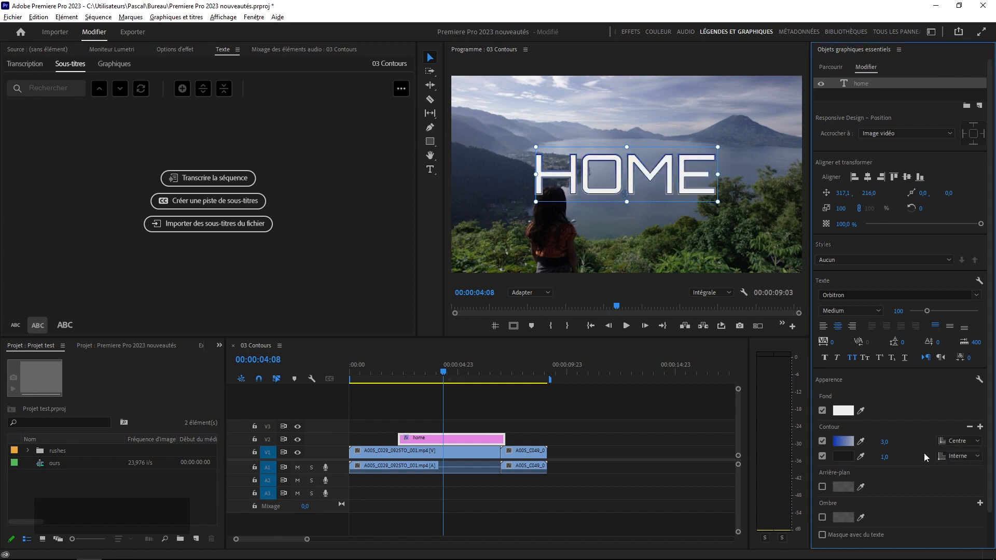
left_click_drag(884, 442, 887, 442)
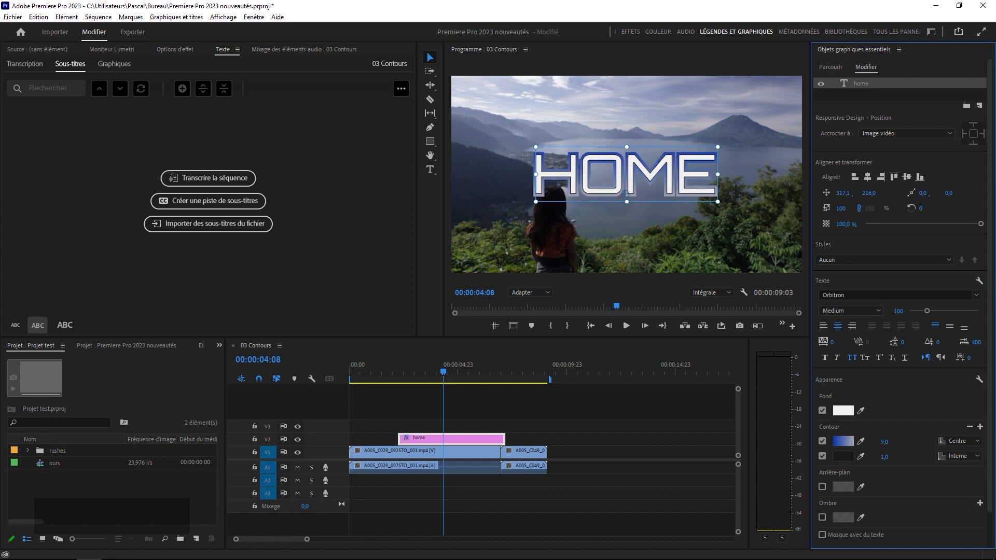
Step: Set the blue gradient outline's position to Externe with a width of 7
left_click(954, 441)
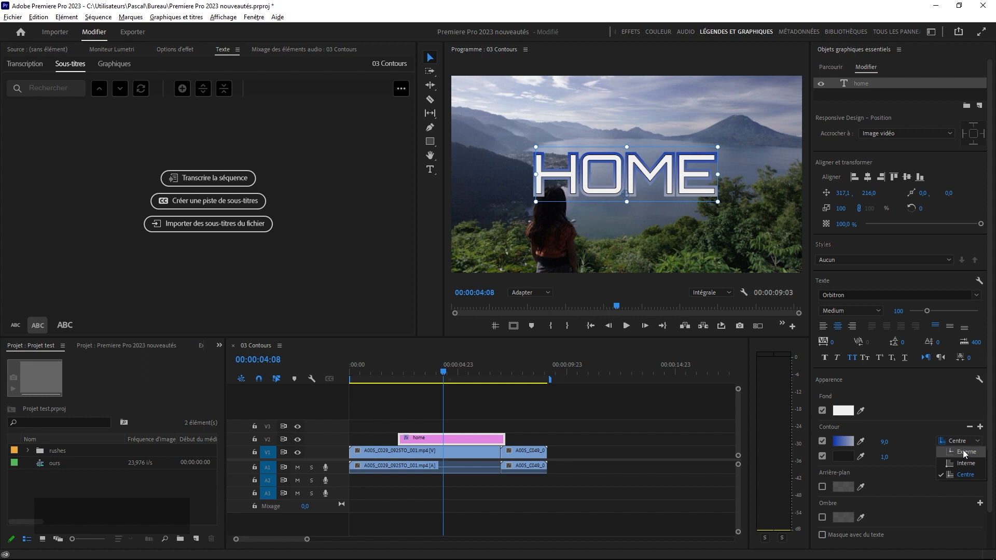
left_click(963, 453)
left_click_drag(885, 443, 885, 443)
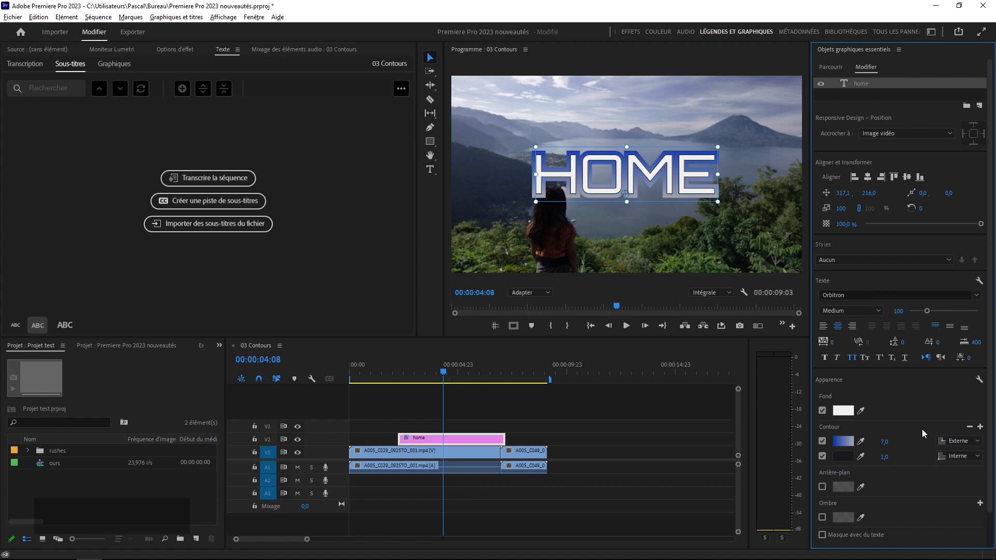
Step: Replace the title's thin inner outline with a new external outline 11 wide, sampling black from the woman's hair for its colour
left_click(823, 457)
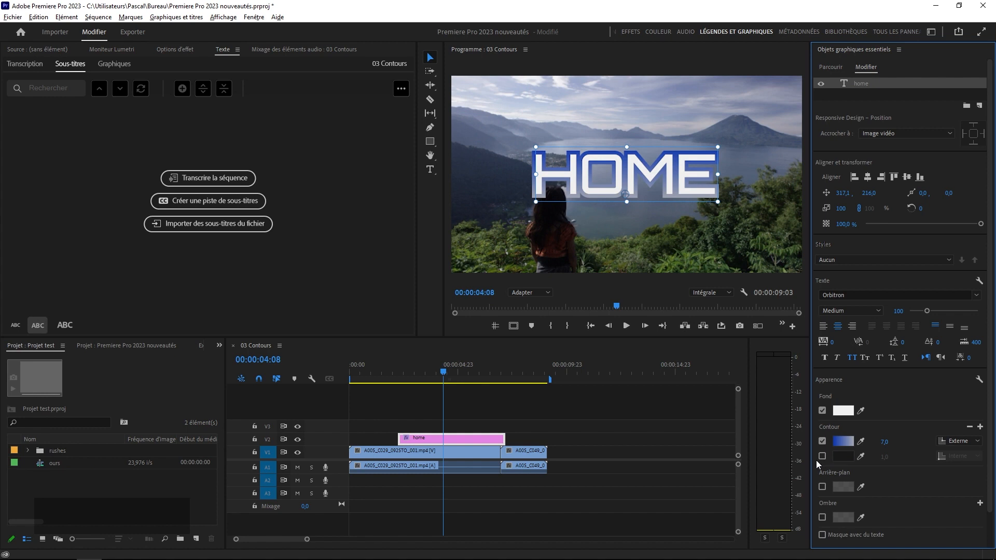
left_click(823, 456)
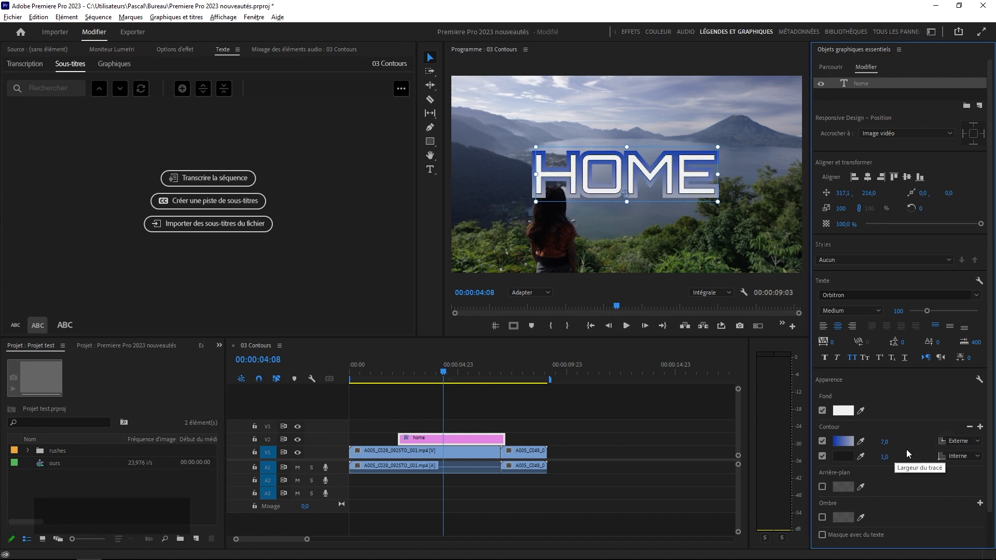
left_click(967, 427)
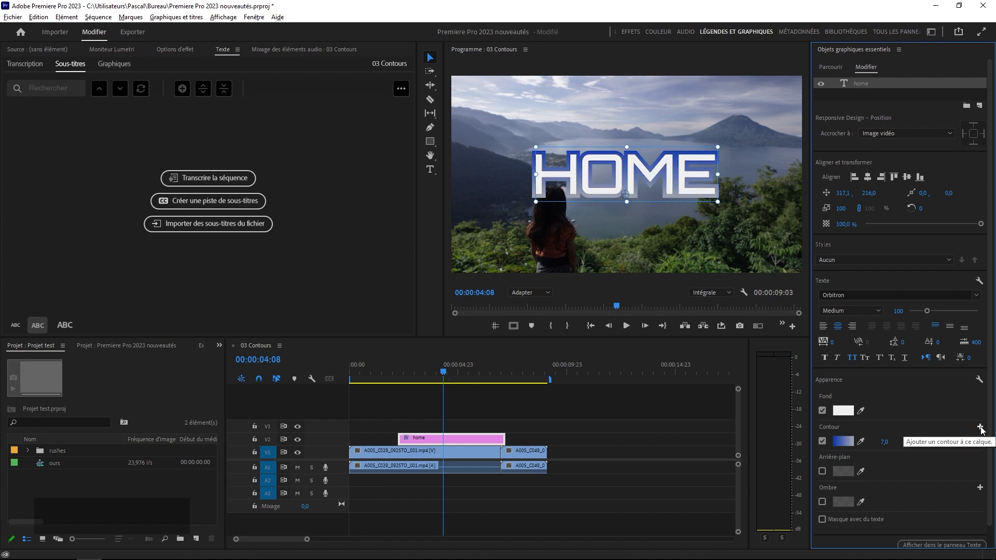
left_click(980, 426)
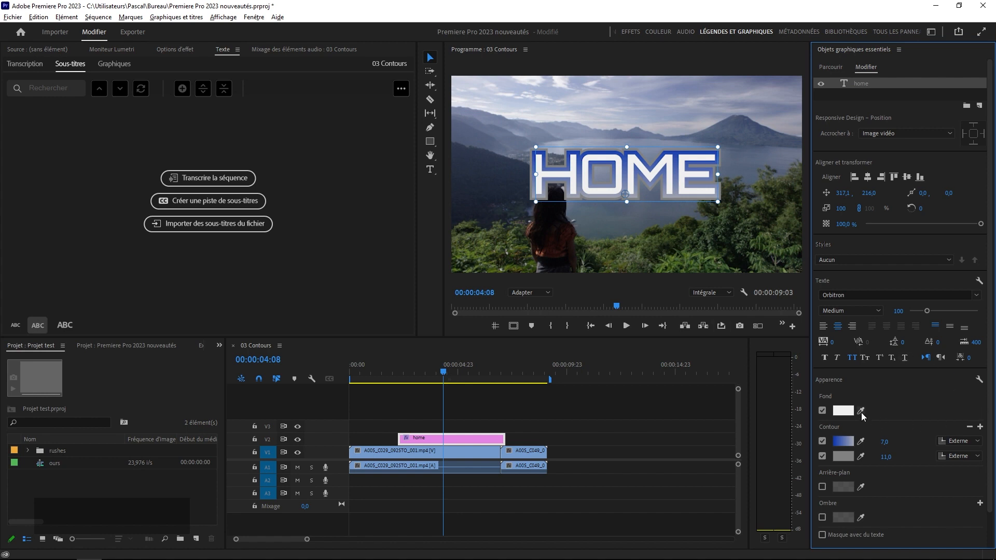
left_click(861, 456)
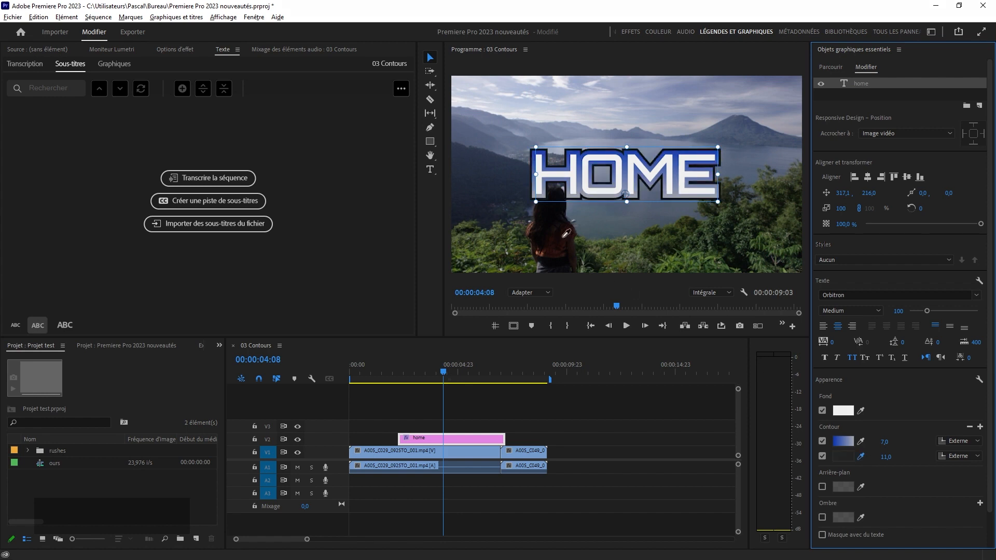
left_click(548, 216)
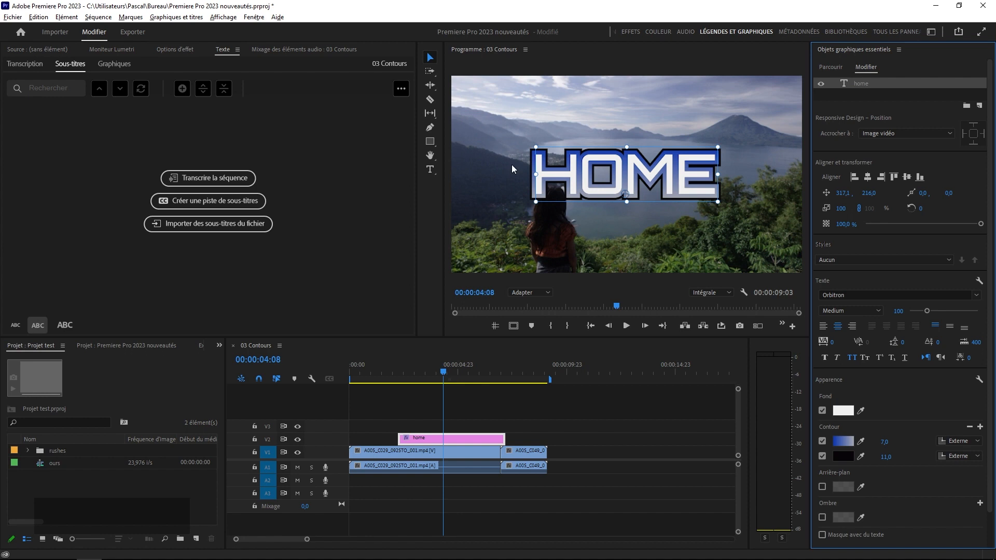
Step: Set the black outline's position to Interne and its width to 2
left_click(959, 456)
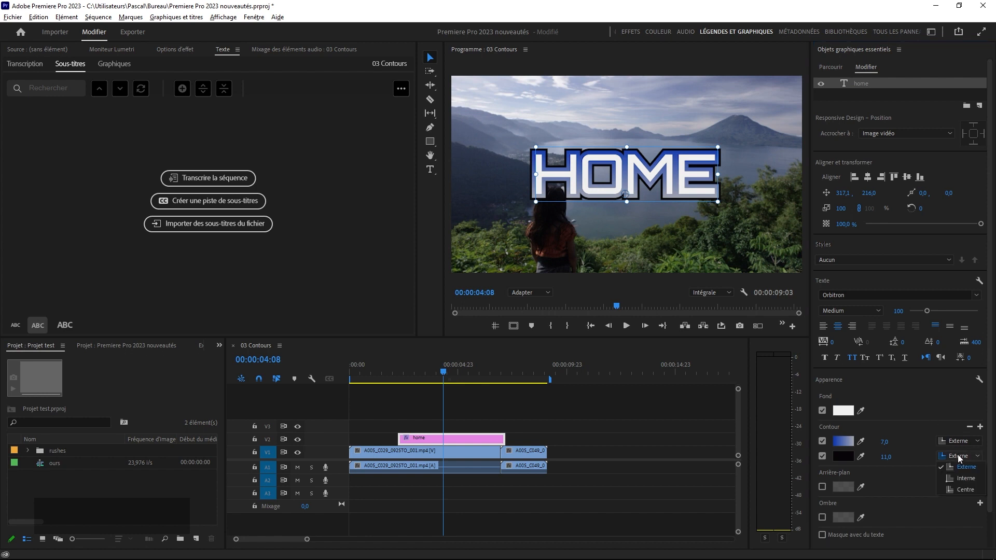
left_click(966, 478)
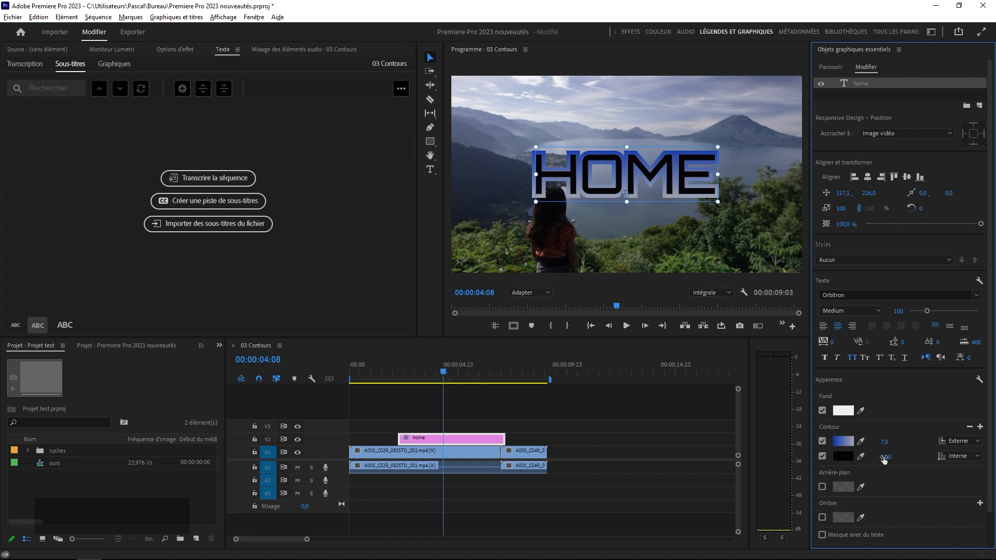
mouse_move(886, 457)
left_mouse_down()
mouse_move(861, 456)
mouse_move(953, 475)
left_mouse_up()
Step: Set the black outline's position to Centre and its width to 24
left_click(959, 456)
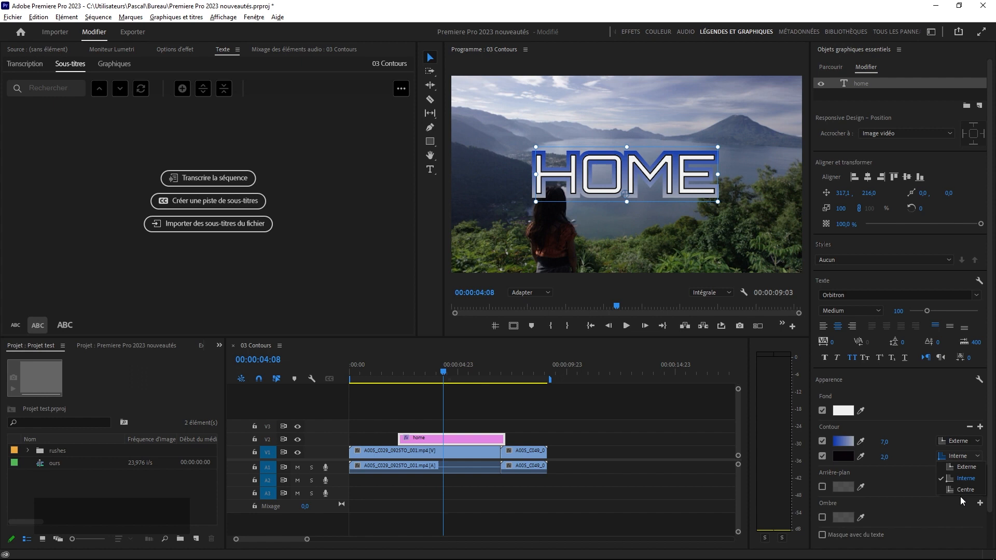
left_click(959, 488)
left_click_drag(886, 456, 893, 457)
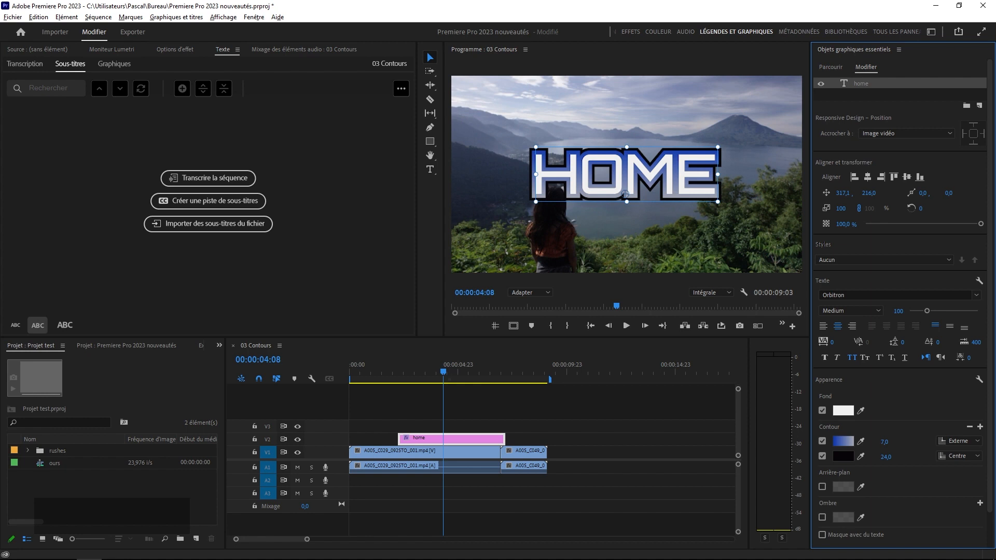
Step: Set the black outline's position back to Interne and adjust its width
left_click(959, 456)
left_click(967, 480)
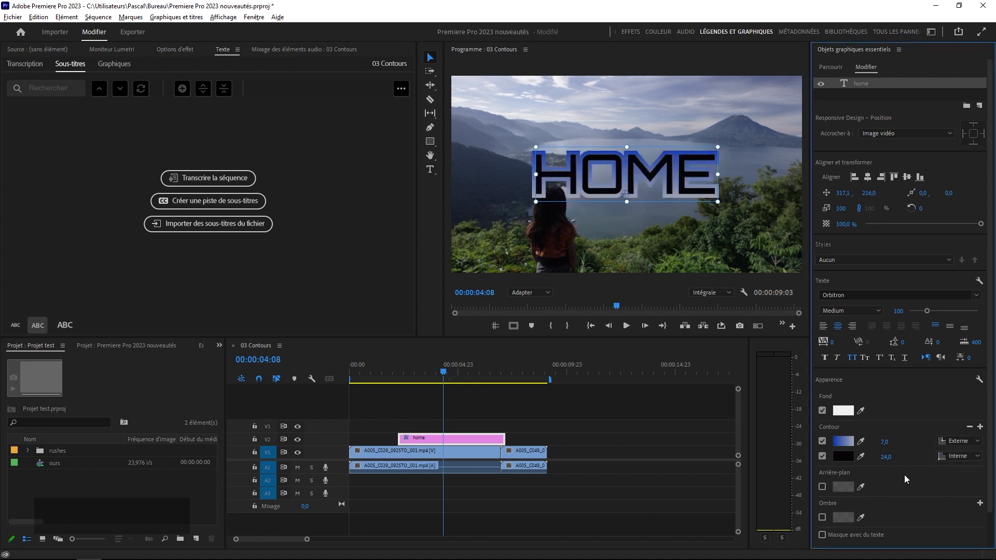
mouse_move(885, 457)
left_mouse_down()
mouse_move(873, 456)
mouse_move(885, 457)
left_mouse_up()
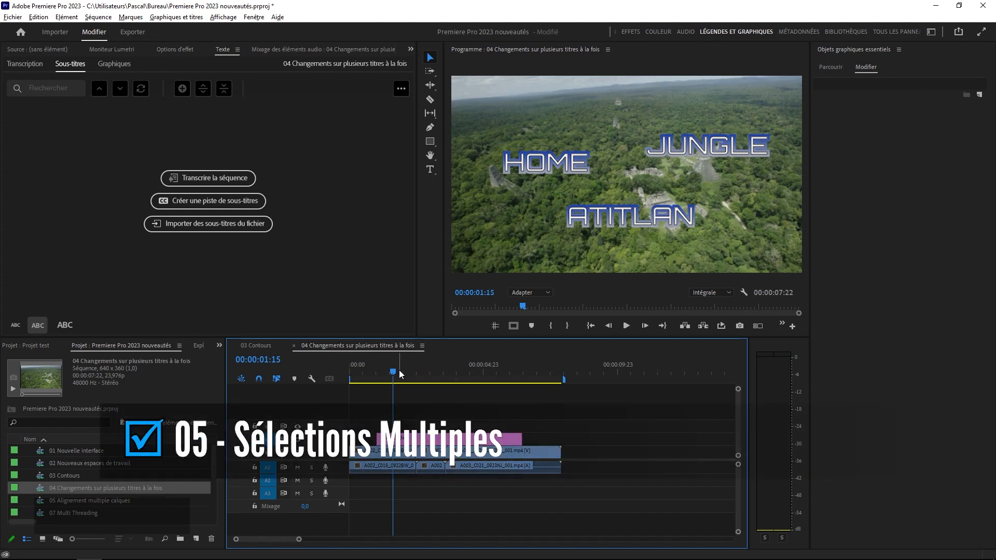
Step: Select the Jungle, Atitlan and home layers together and set their external outline gradient's starting colour to purple 830EAF
mouse_move(393, 373)
left_mouse_down()
mouse_move(474, 375)
mouse_move(397, 374)
left_mouse_up()
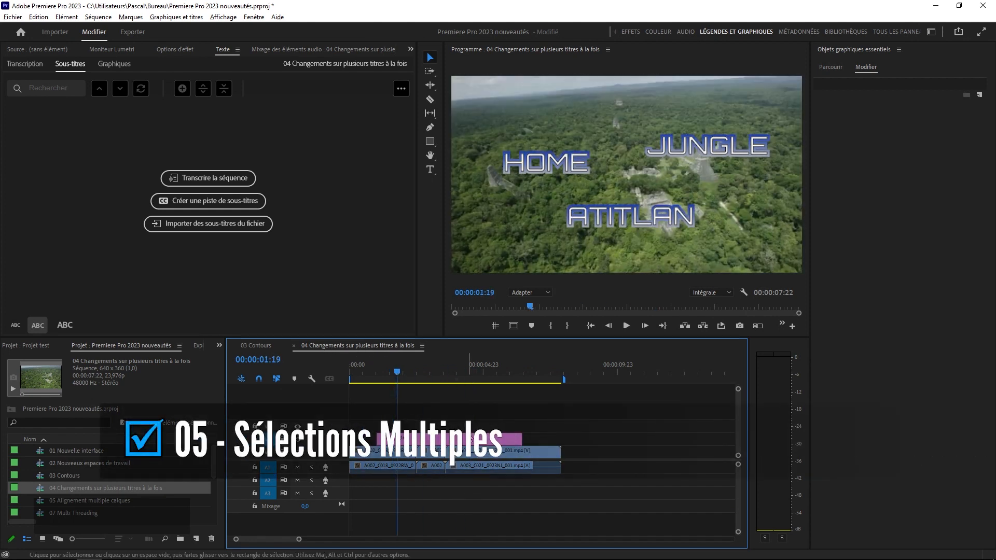
left_click(470, 438)
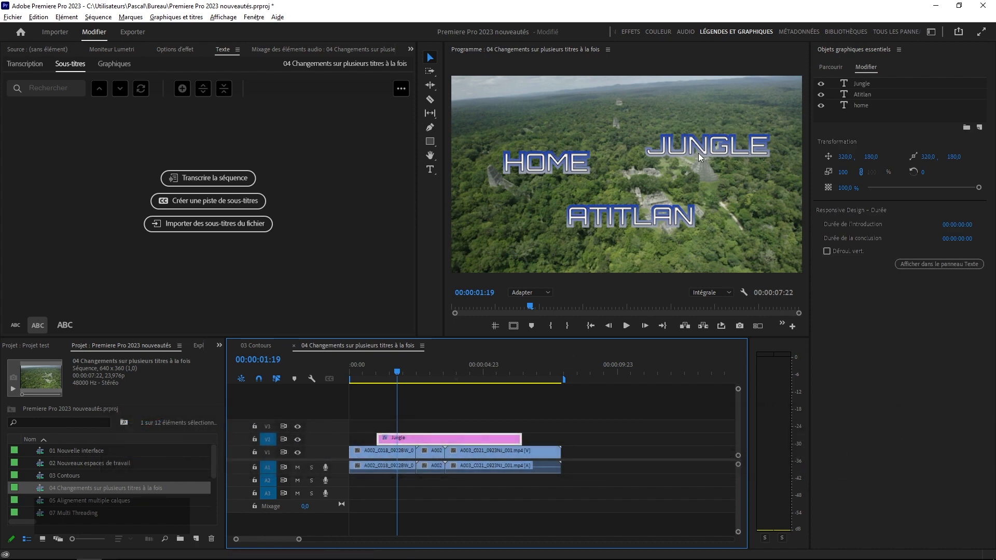
left_click(865, 84)
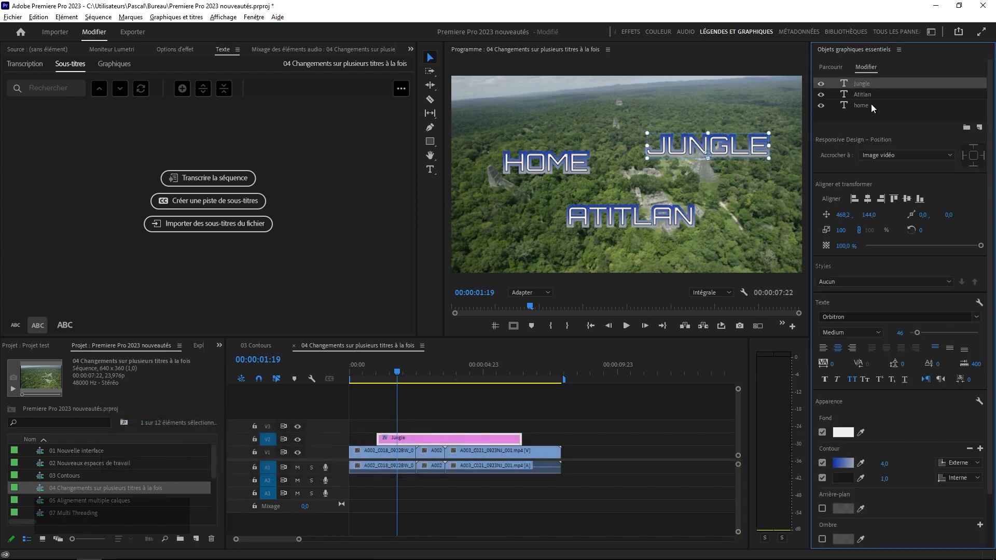
left_click(866, 106, "shift")
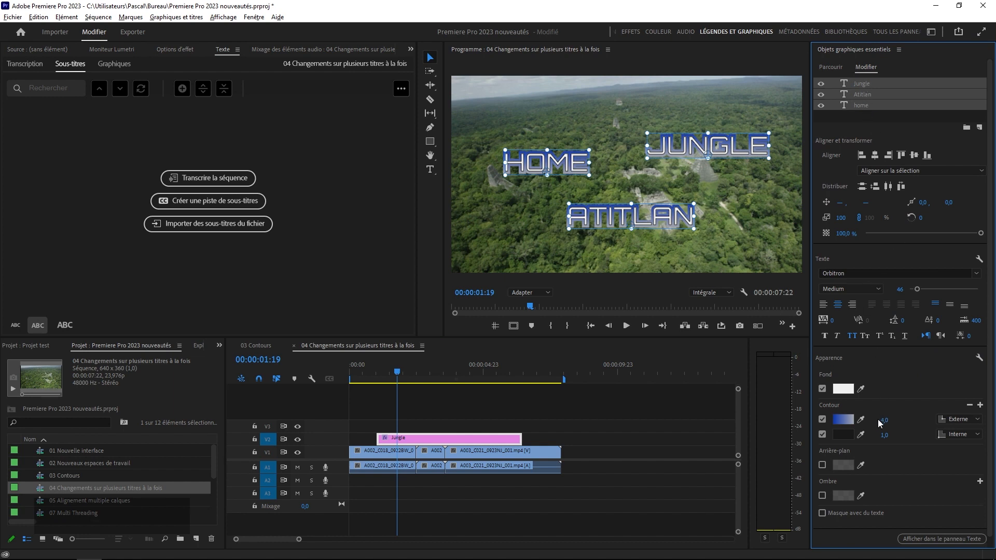
left_click(844, 420)
left_click_drag(424, 171, 216, 145)
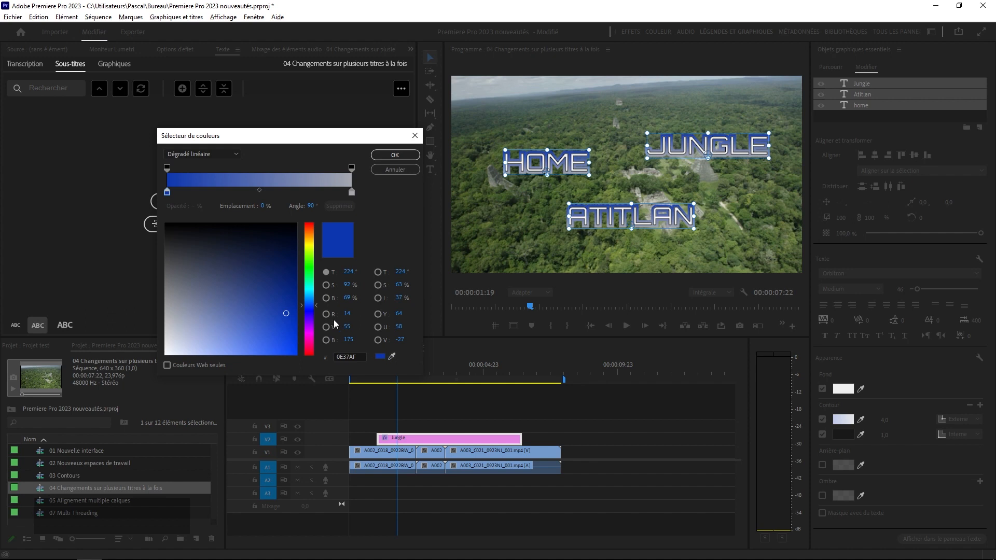
left_click(315, 326)
left_click_drag(315, 327, 315, 333)
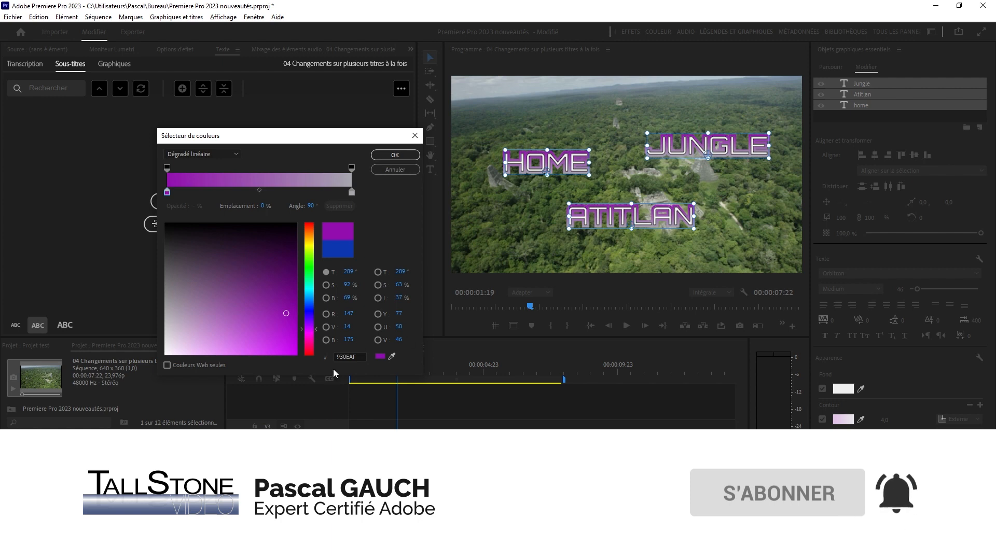
left_click_drag(315, 331, 313, 327)
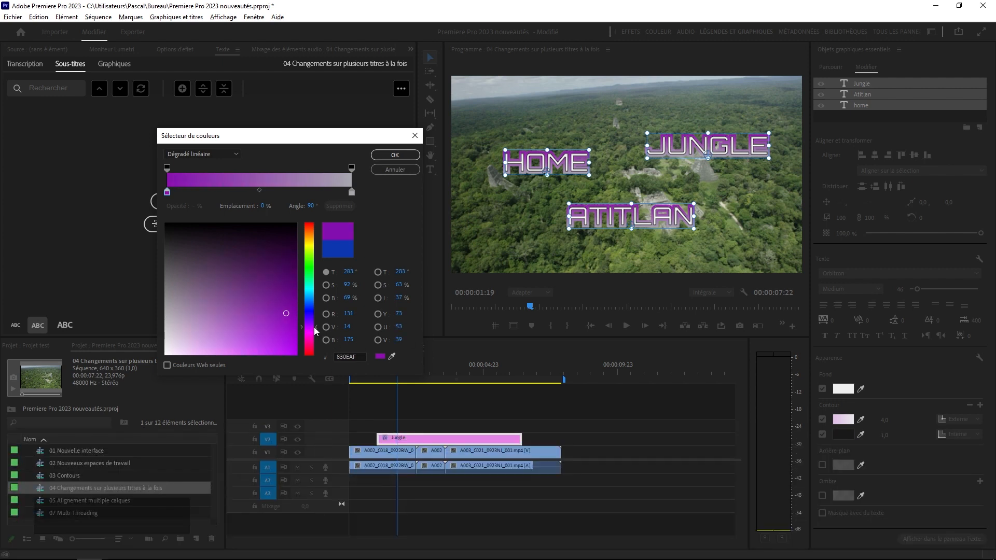
Step: Set the outline gradient's end colour to pale pink F7ECF9 and apply the gradient to all three titles
left_click(352, 192)
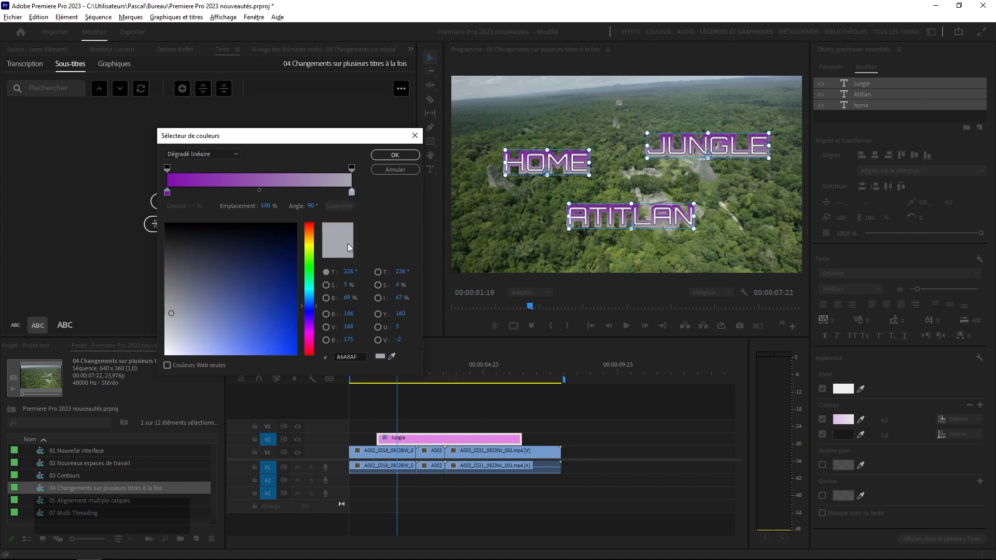
left_click(309, 329)
left_click_drag(171, 314, 172, 350)
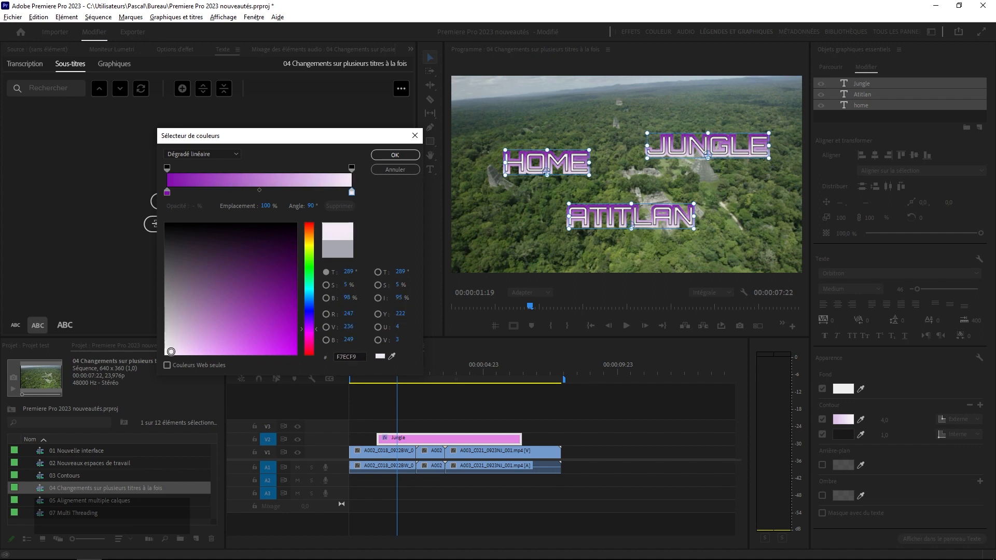
left_click(407, 156)
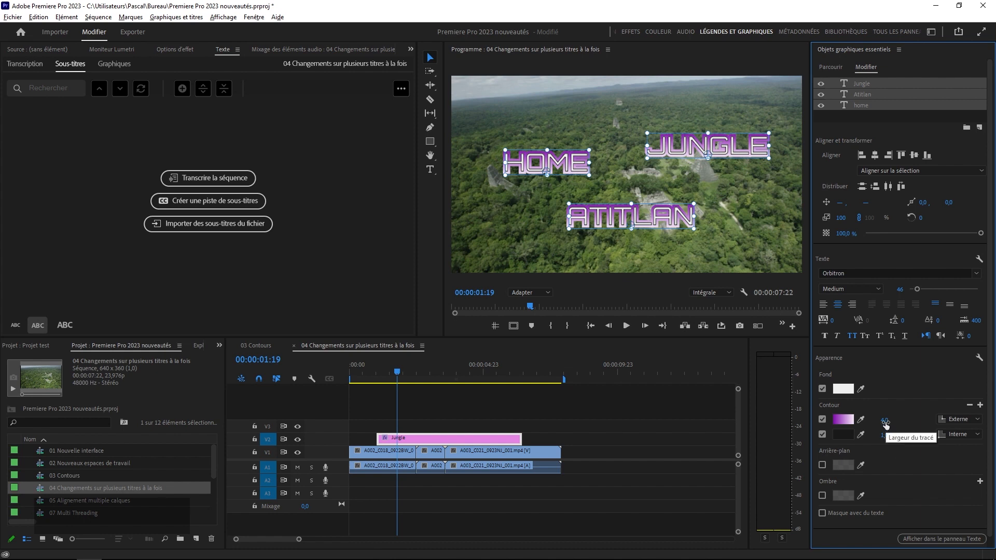
Step: Set the external outline width of all three titles to 1,6 and leave only the home layer selected
left_click_drag(885, 421, 875, 421)
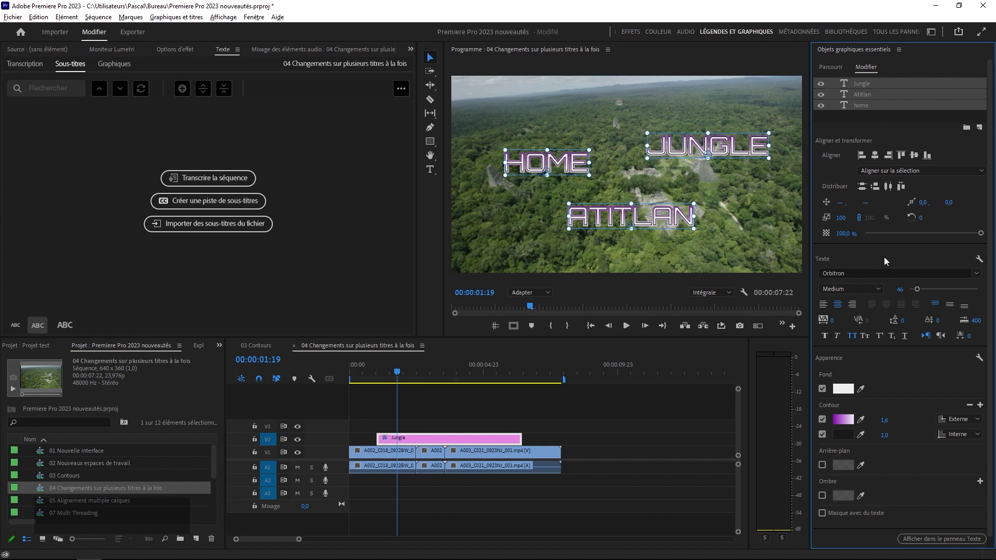
left_click(868, 122)
left_click(860, 106)
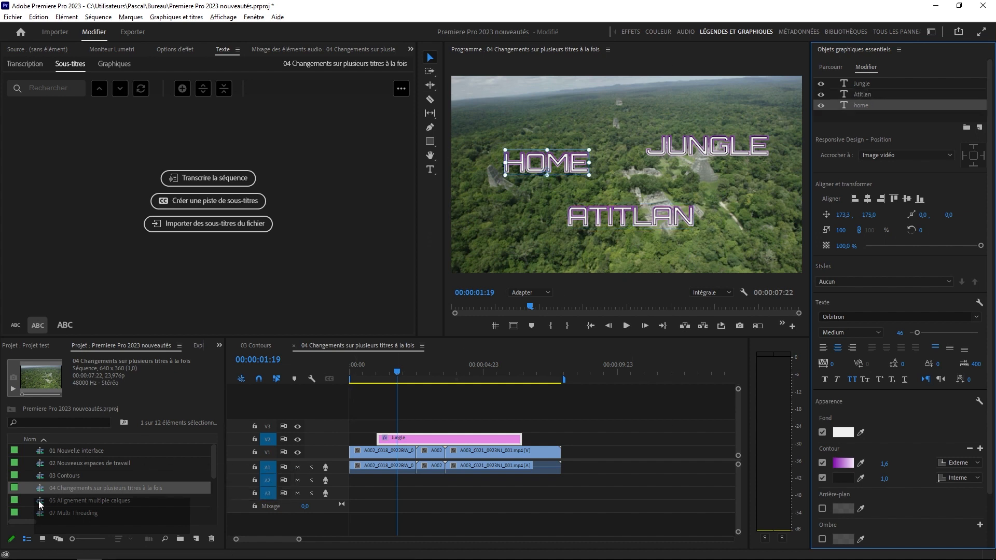
Step: Open the sequence 05 Alignement multiple calques and select the Jungle, Atitlan and home layers of its title clip at 00:00:01:20
scroll(41, 504, "down", 1)
double_click(41, 475)
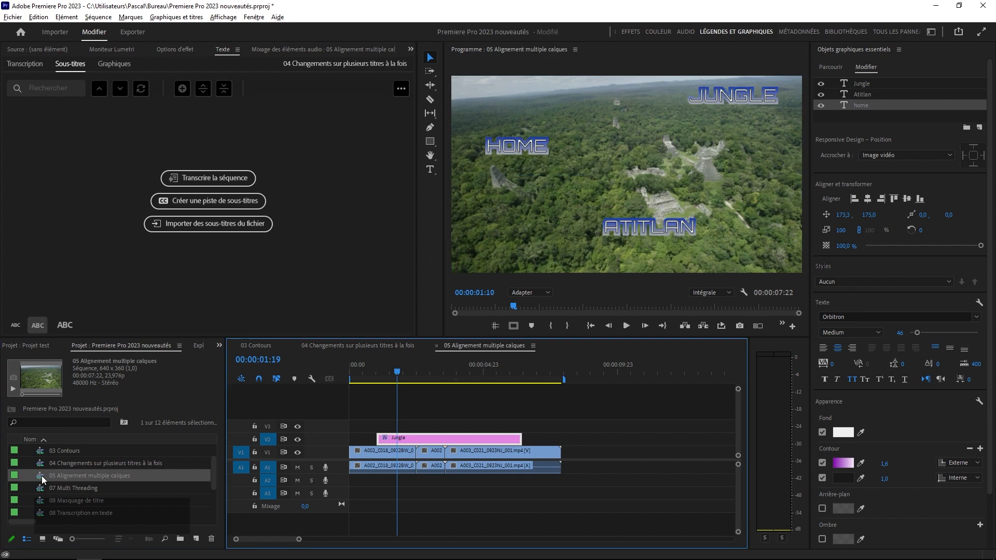
left_click(400, 371)
mouse_move(400, 370)
left_mouse_down()
mouse_move(459, 370)
mouse_move(388, 388)
mouse_move(397, 389)
left_mouse_up()
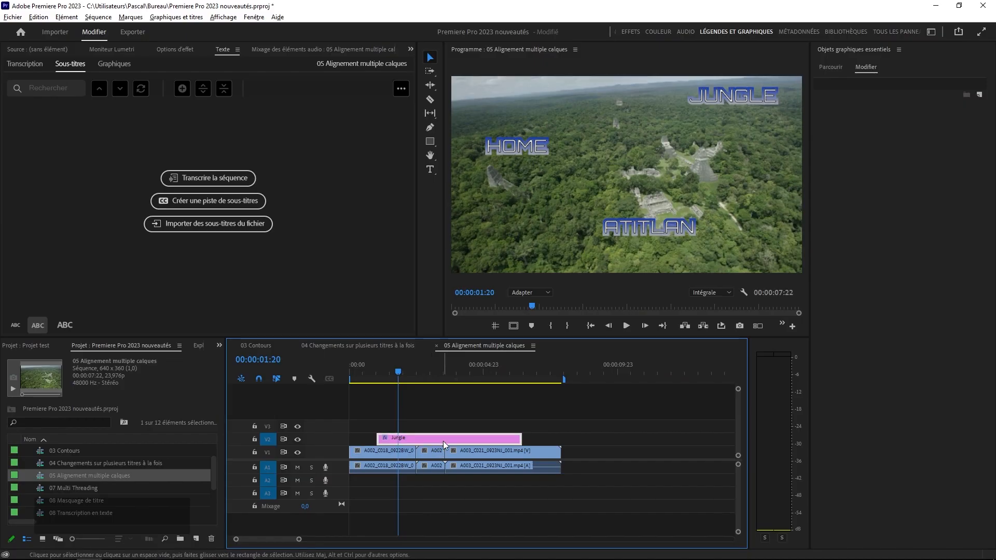
left_click(443, 441)
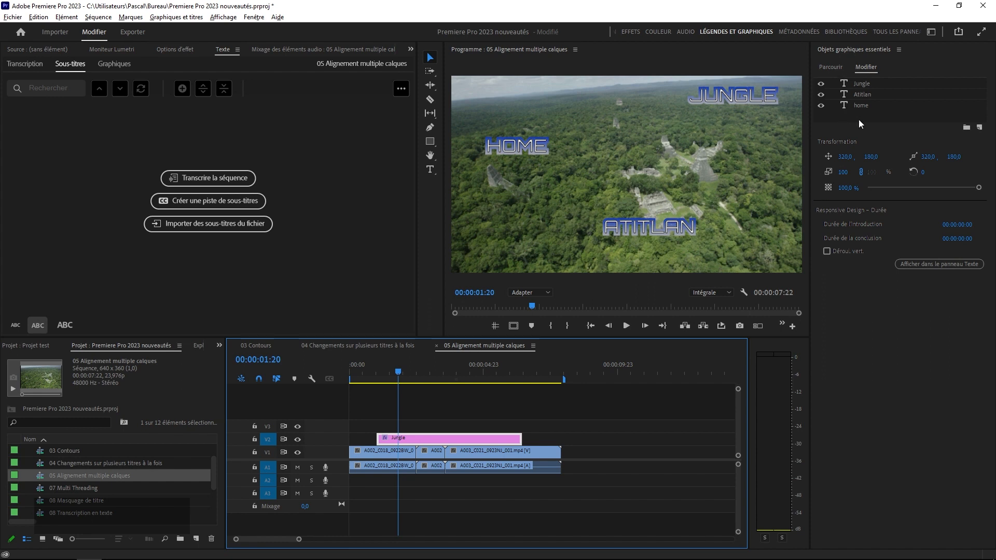
left_click(866, 84)
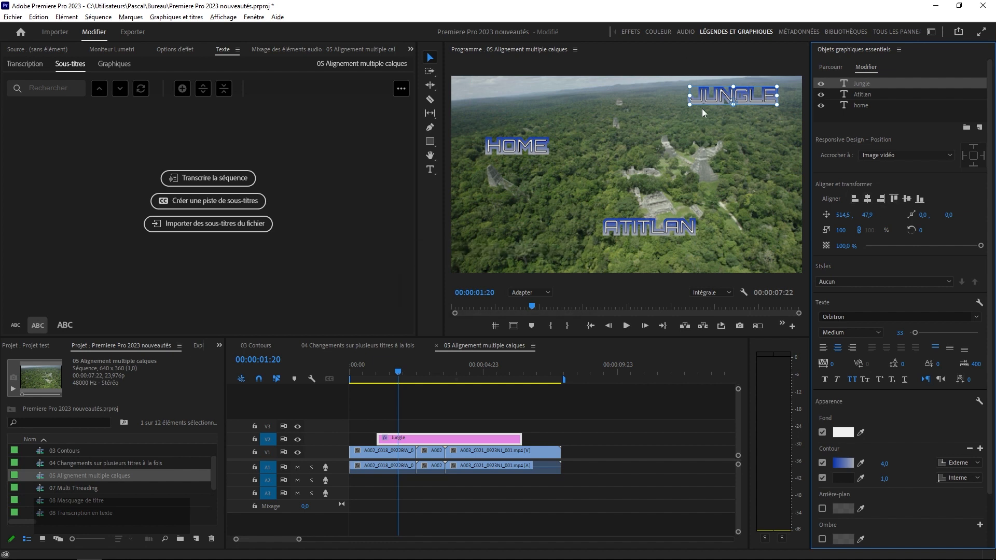
left_click(856, 108, "shift")
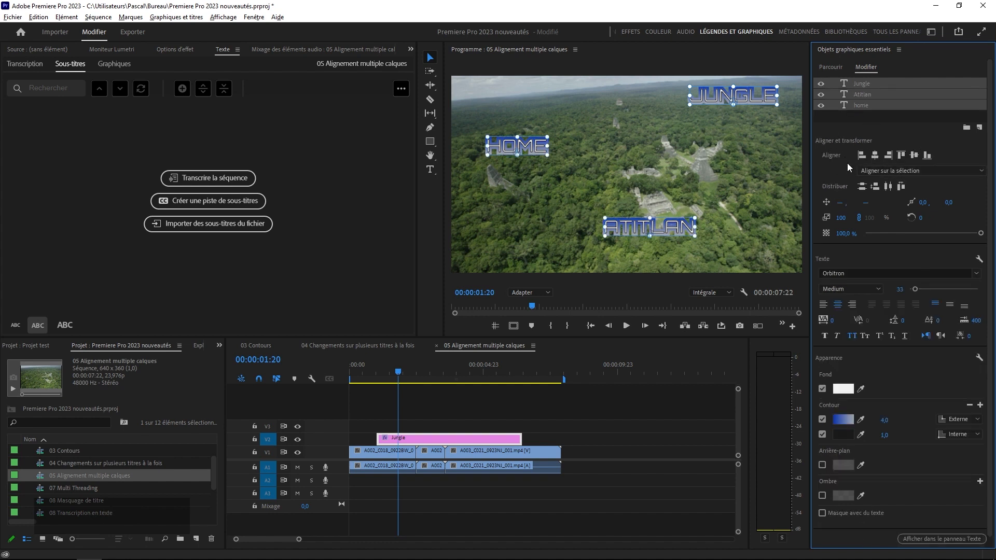
Step: Try centring each layer horizontally and vertically with Aligner sur l'image vidéo, and undo both alignments
left_click(880, 170)
left_click(915, 182)
left_click(874, 156)
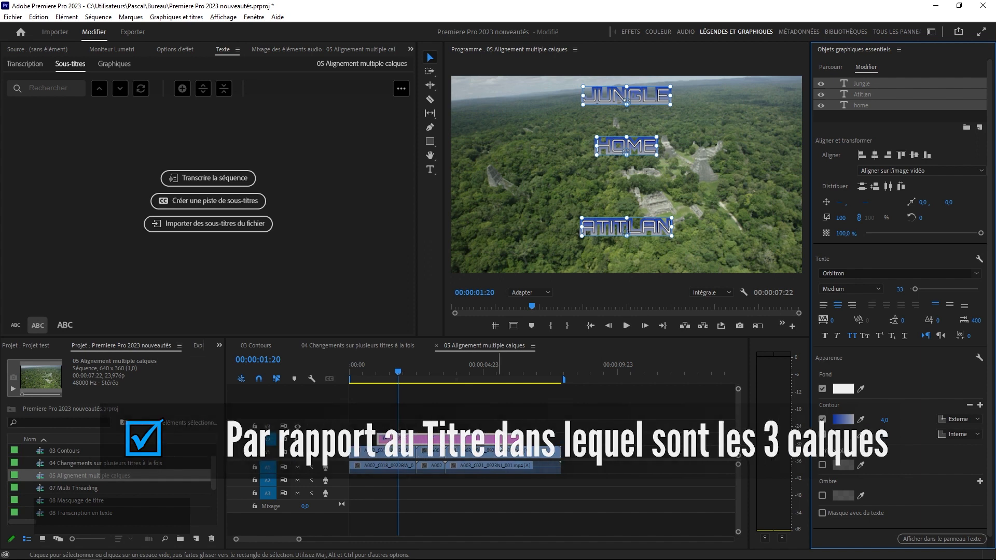
left_click(915, 155)
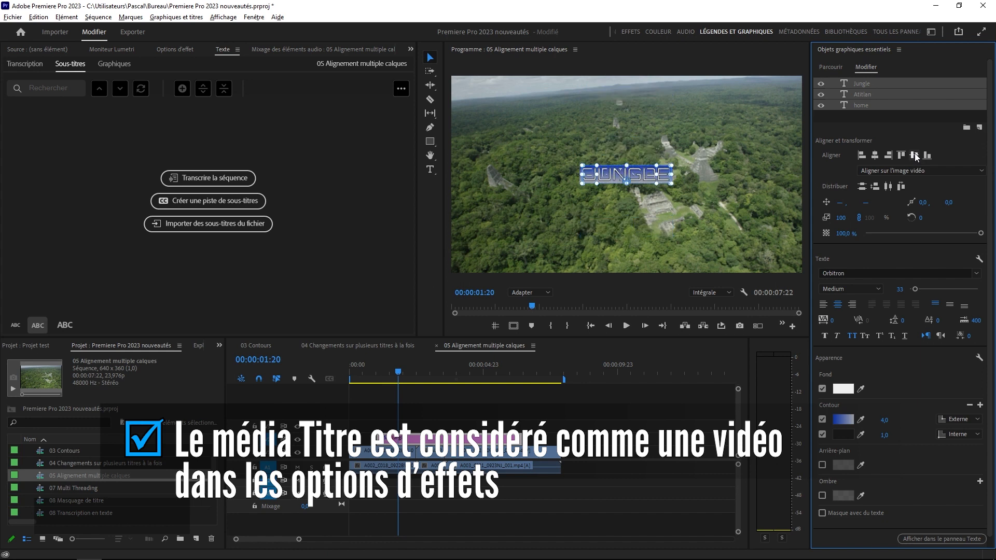
key("ctrl+z")
key("ctrl+z")
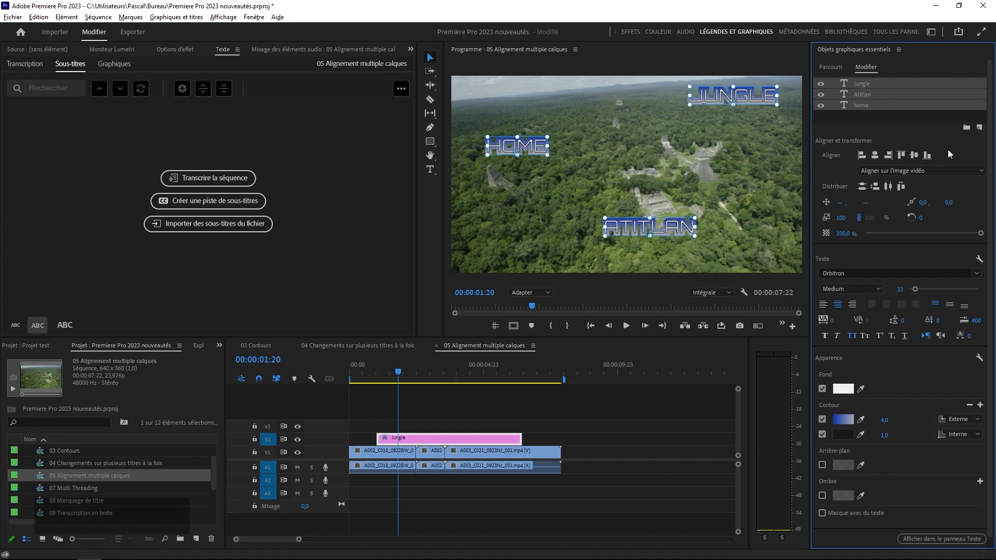
Step: Centre the three layers horizontally and vertically with the alignment mode Aligner sur l'image vidéo en tant que groupe
left_click(931, 172)
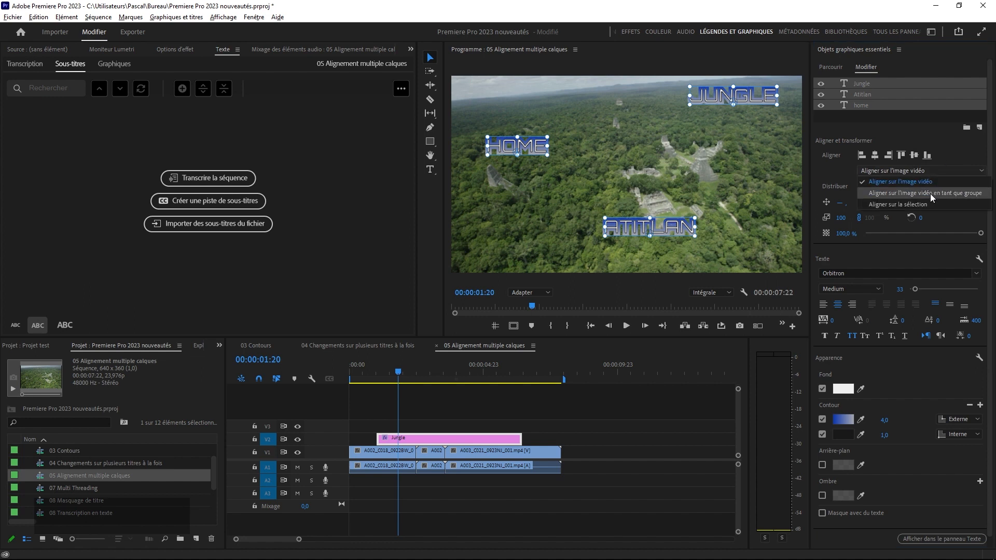
left_click(929, 194)
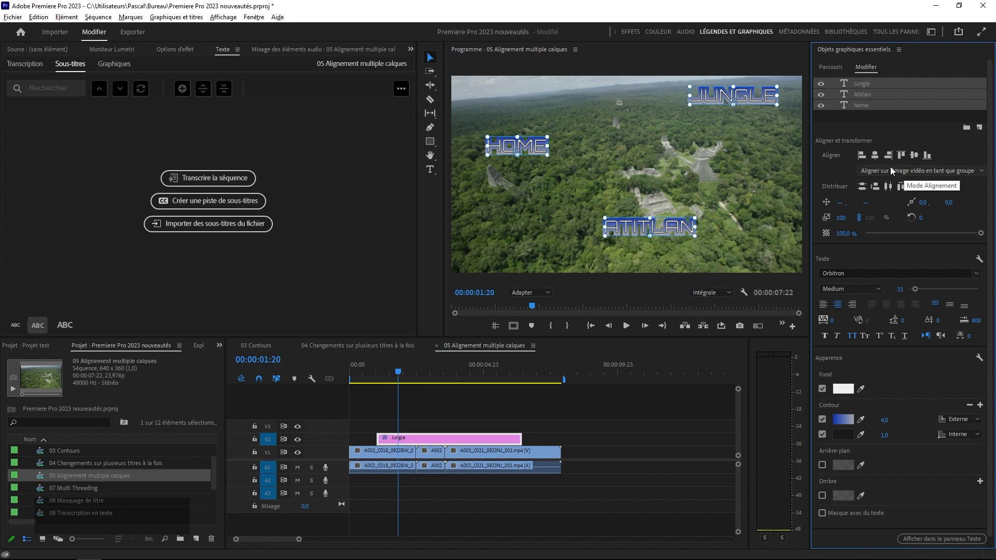
left_click(875, 157)
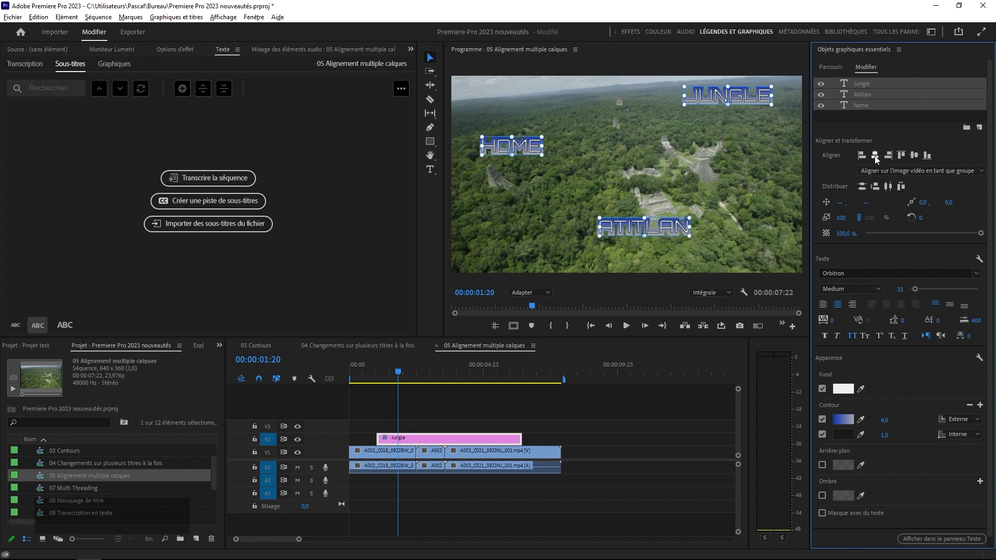
left_click(914, 155)
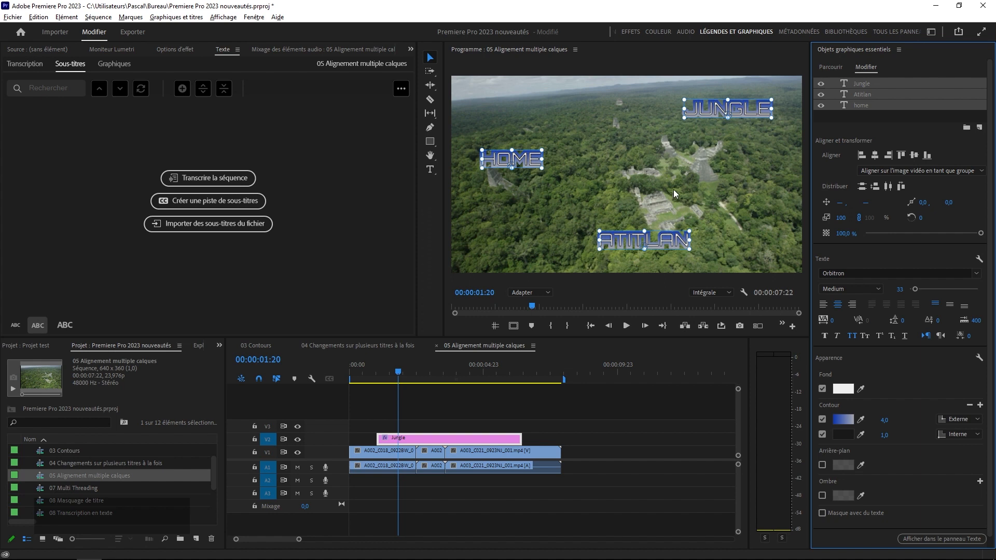
Step: Centre the three layers horizontally on each other with Aligner sur la sélection, and distribute them
left_click(886, 170)
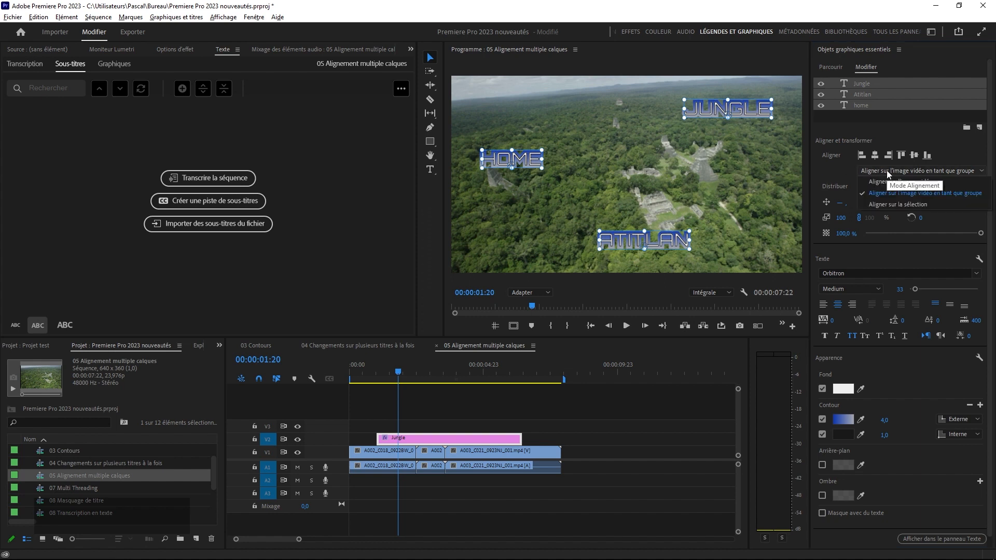
left_click(913, 204)
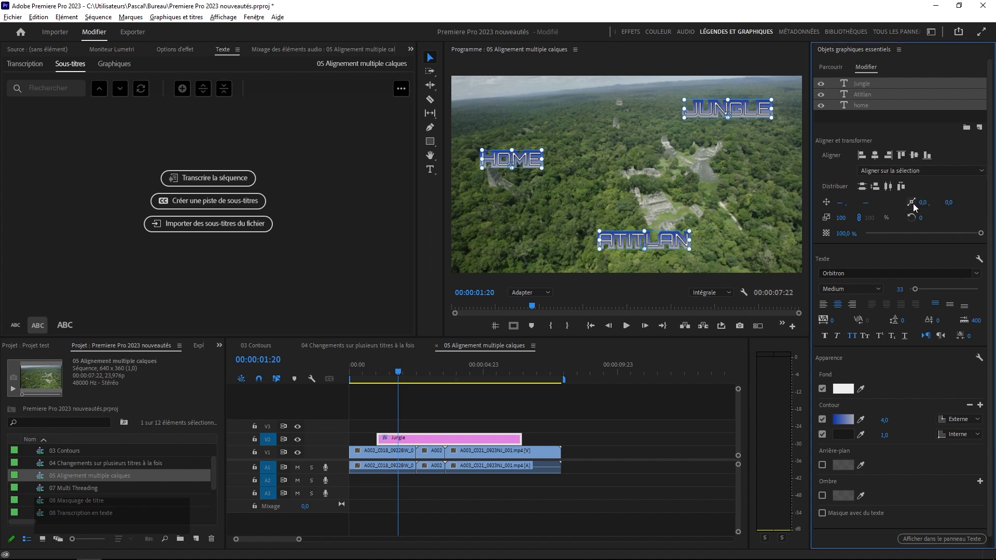
left_click(875, 155)
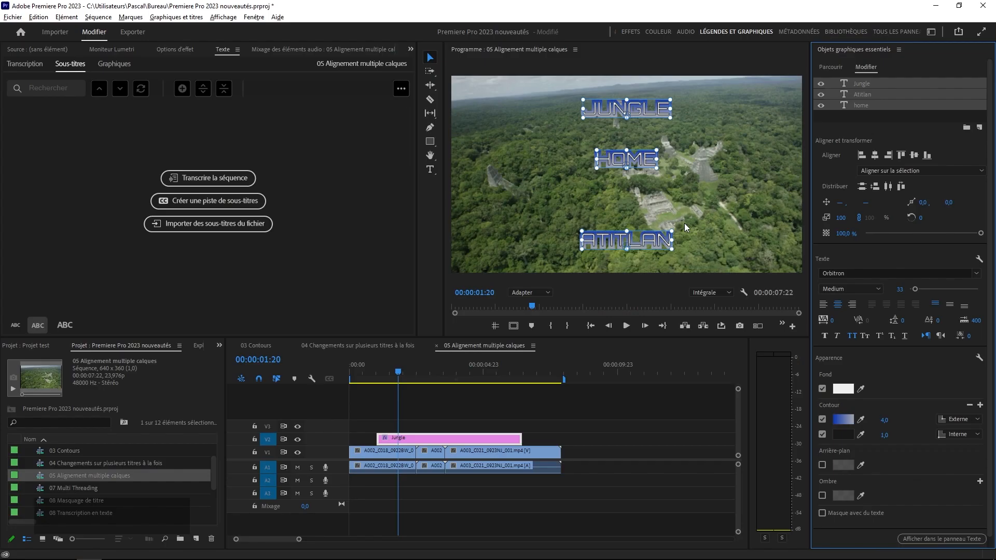
left_click(873, 188)
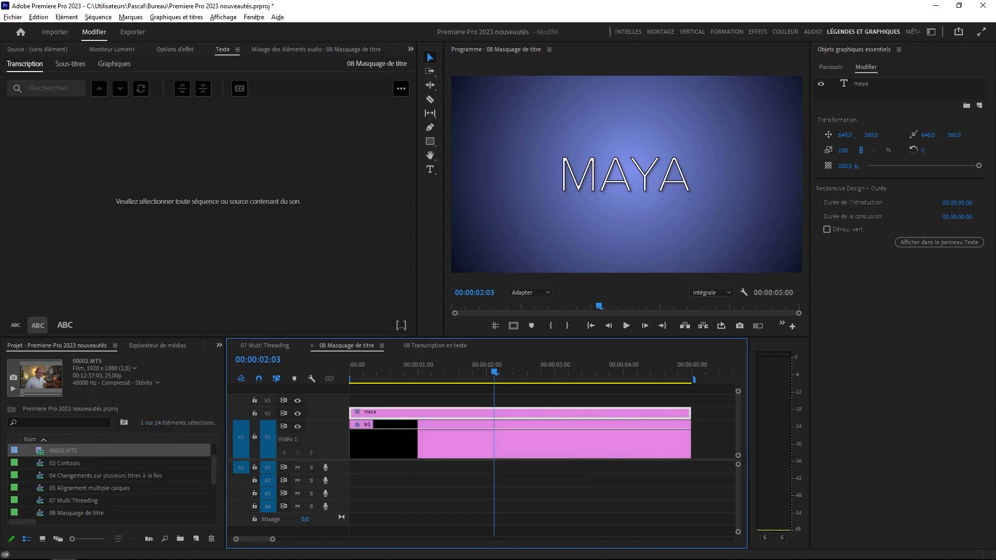
Step: Draw a rectangle about 538 by 155 just below the MAYA title and turn it into an inverted shape mask
left_click(430, 141)
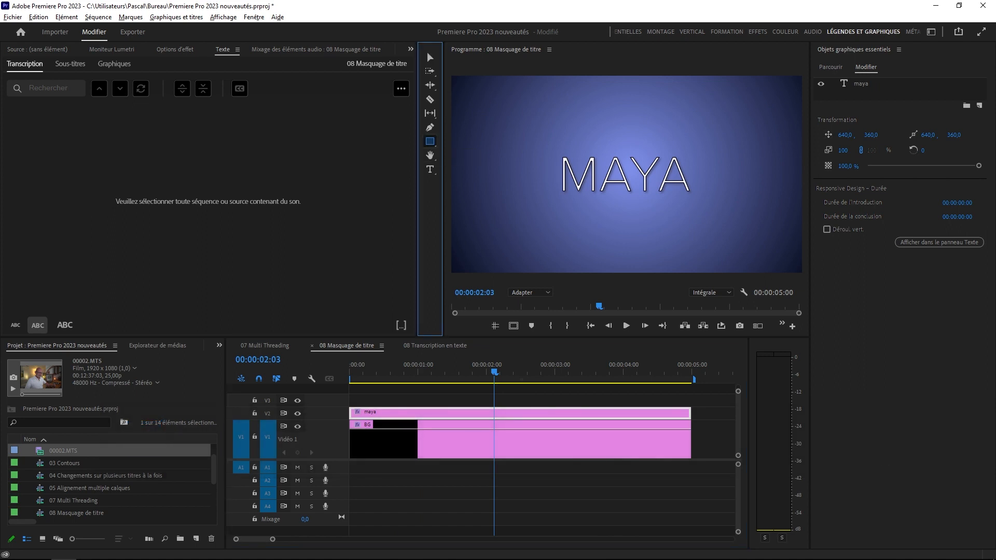
mouse_move(552, 196)
left_mouse_down()
mouse_move(671, 207)
mouse_move(694, 216)
mouse_move(699, 238)
left_mouse_up()
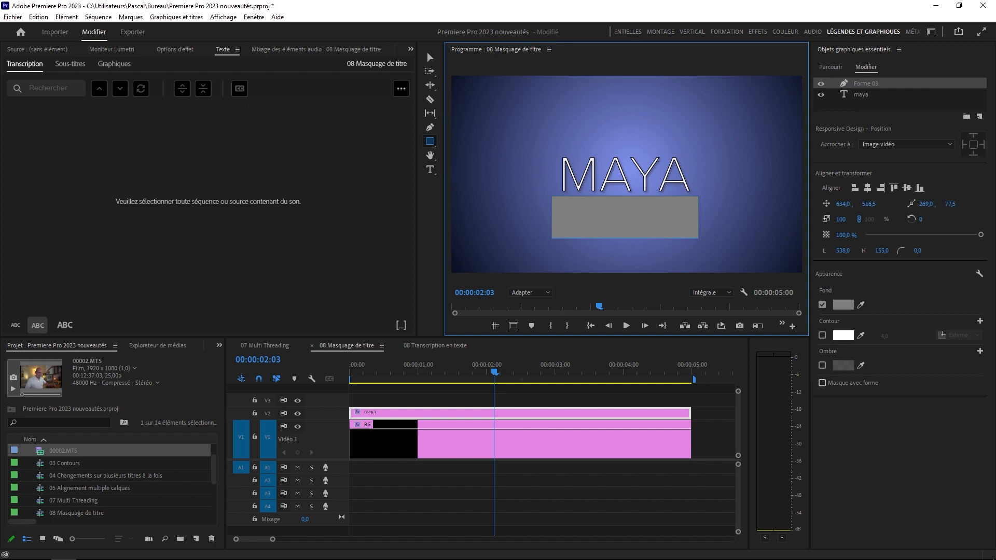
left_click(823, 383)
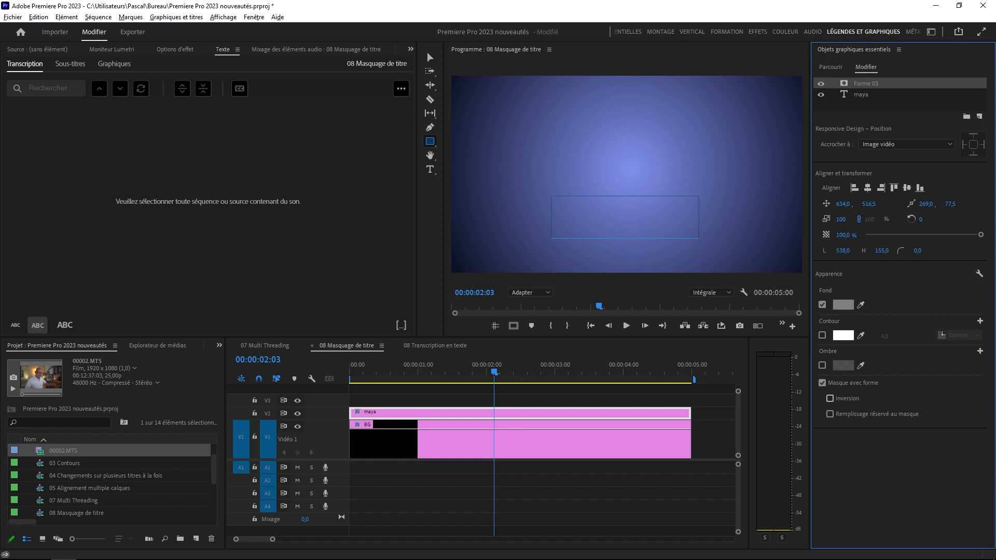
left_click(830, 398)
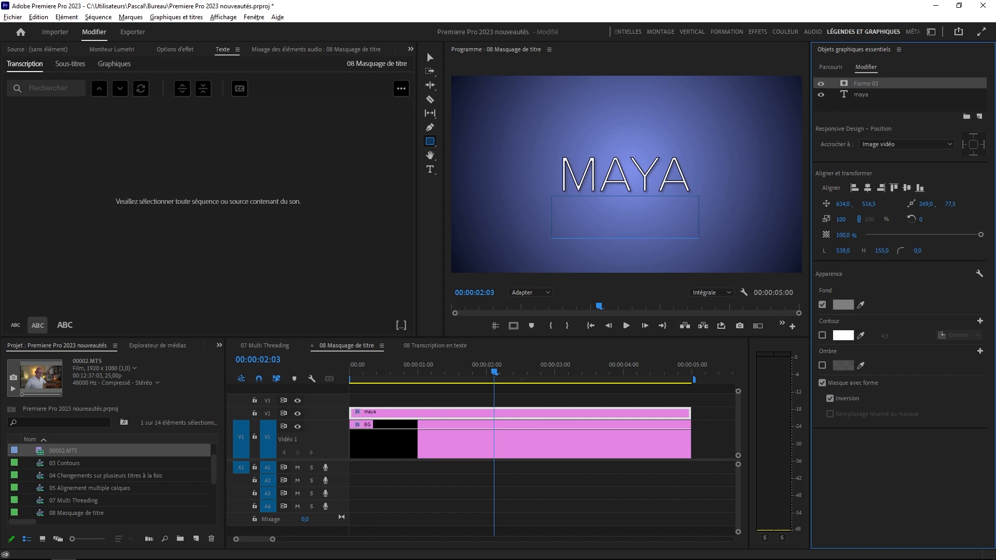
Step: Start animating the maya text layer's Position with a keyframe at 00:00:01:00
left_click(861, 94)
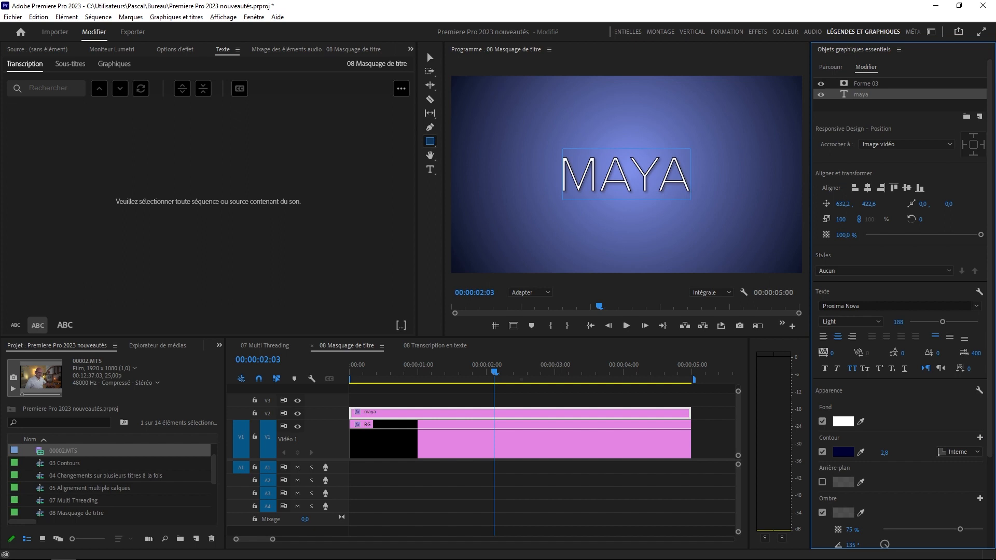
key("shift+5")
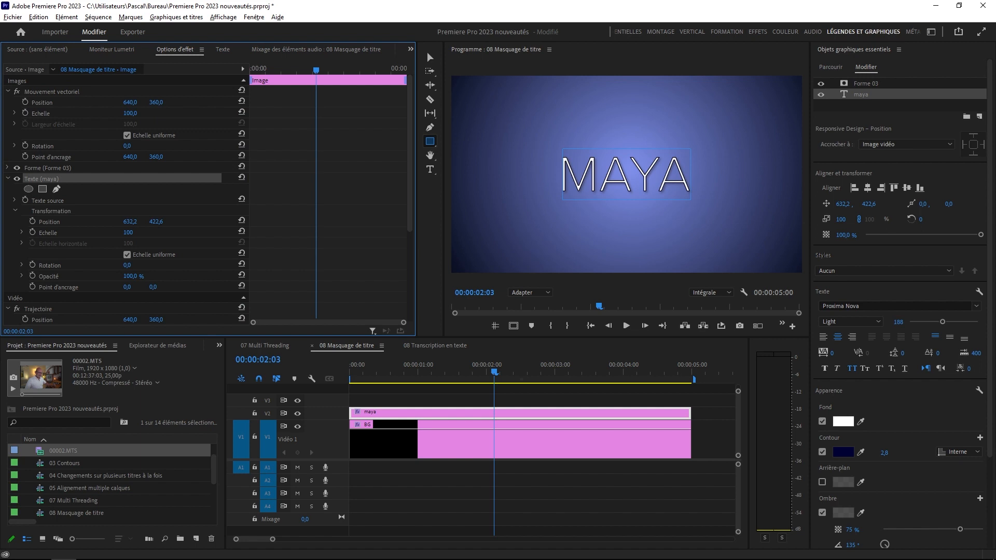
mouse_move(156, 221)
left_mouse_down()
mouse_move(239, 222)
mouse_move(156, 222)
left_mouse_up()
left_click_drag(316, 70, 280, 70)
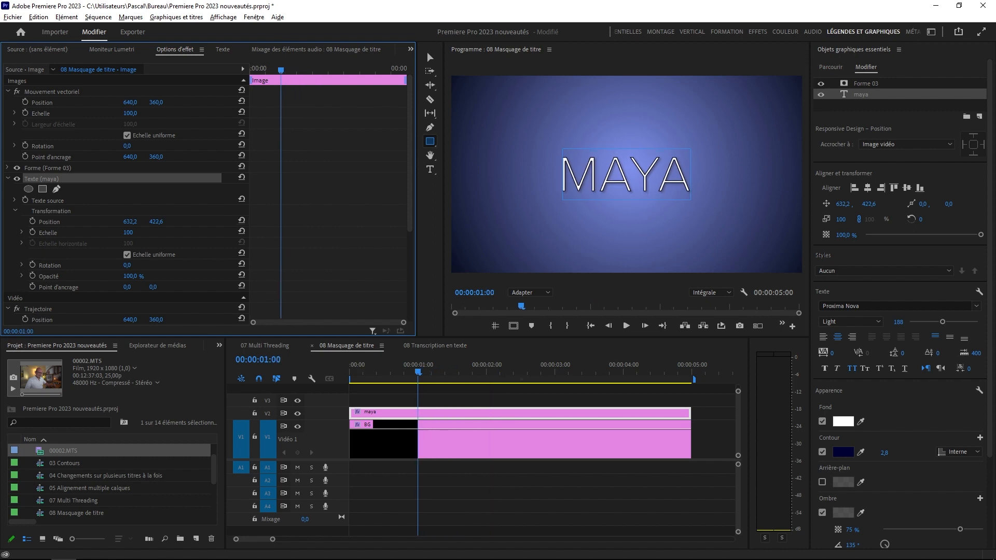
left_click(32, 222)
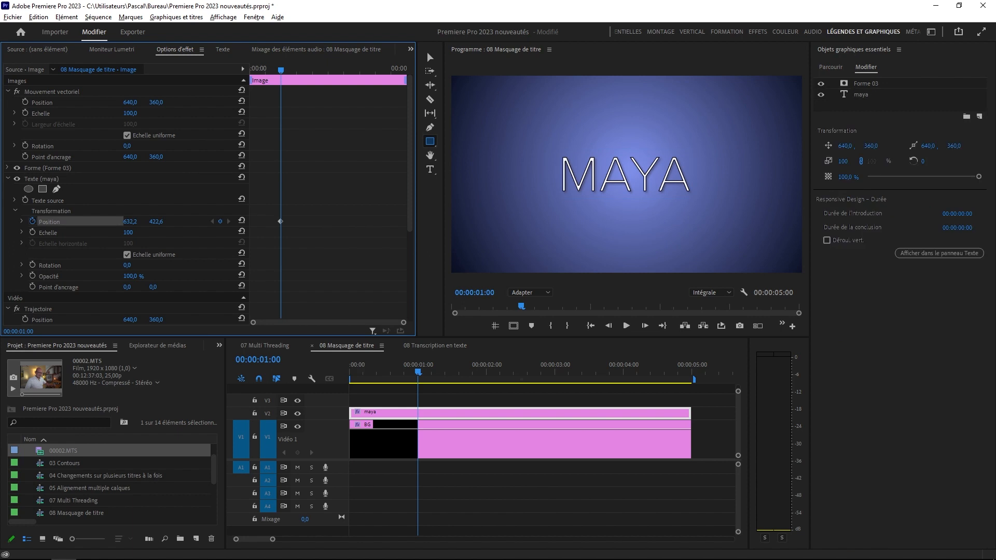
Step: Add a Position keyframe at 00:00:00:05 with the maya text's vertical value at 565,6, and play the animation
key("Left")
key("Left")
key("Left")
key("Left")
key("Left")
key("Left")
key("Left")
key("Left")
key("Left")
key("Left")
key("Left")
key("Left")
key("Left")
key("Left")
key("Left")
key("Left")
key("Left")
key("Left")
key("Left")
key("Left")
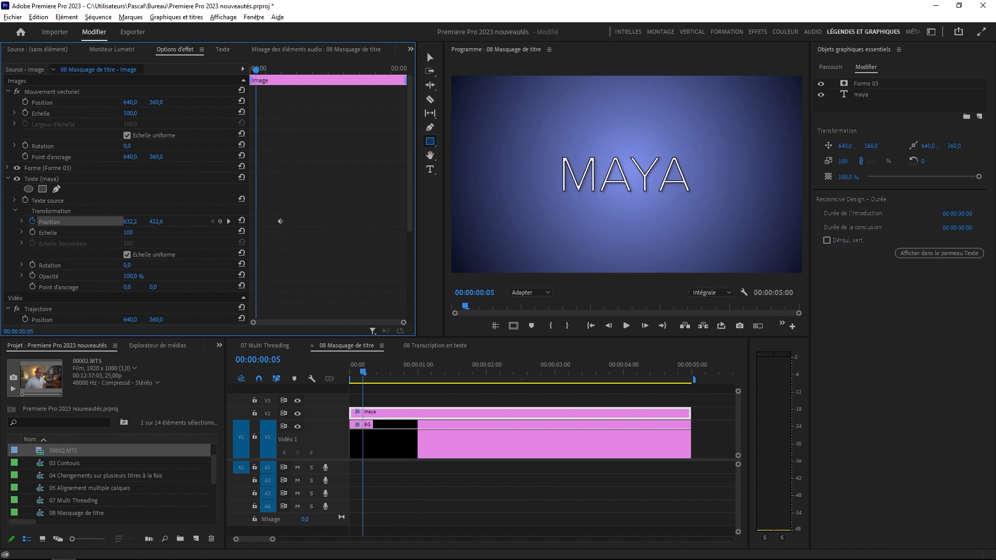
left_click_drag(156, 222, 228, 221)
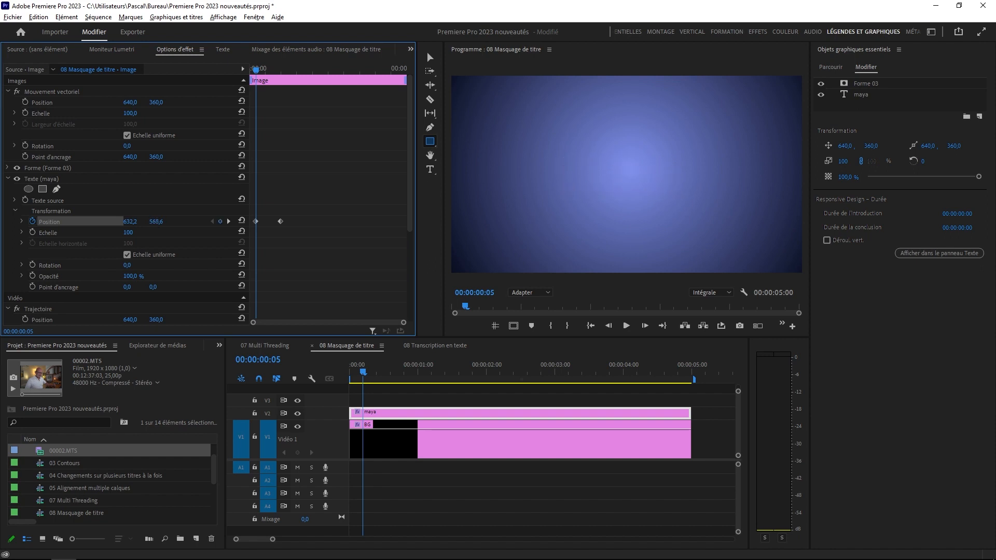
key("space")
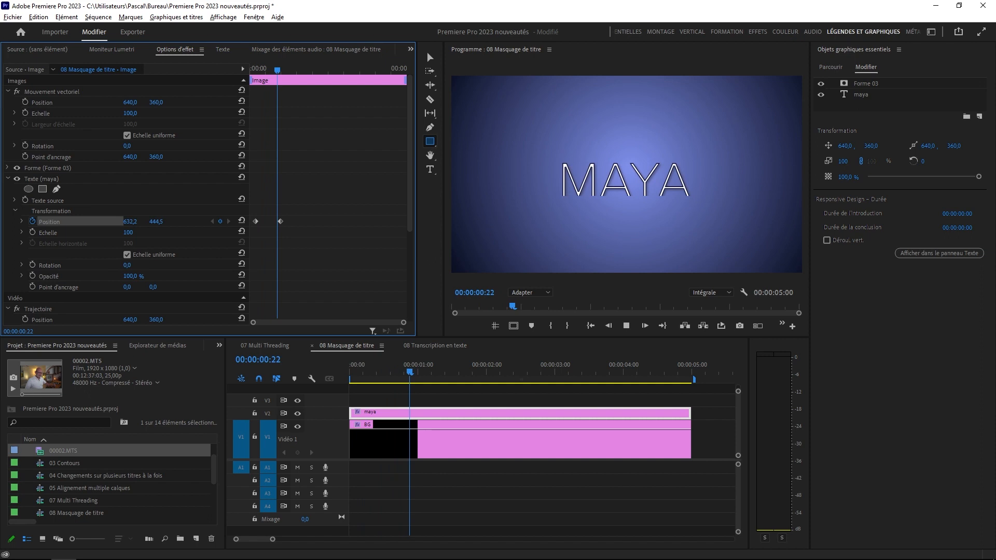
Step: Set the temporal interpolation of the second Position keyframe to Progressif and preview the title animation from the start
right_click(280, 221)
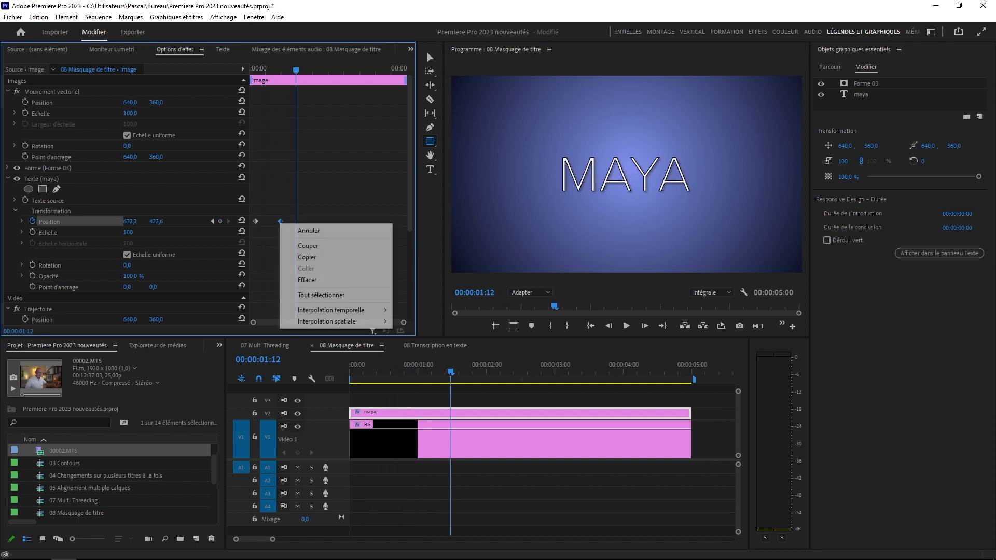
mouse_move(332, 310)
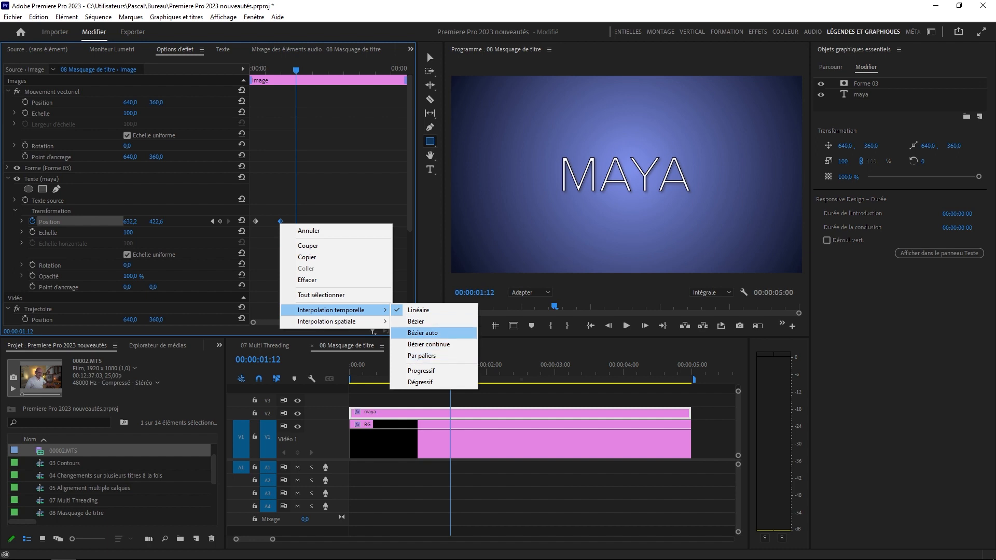
left_click(421, 370)
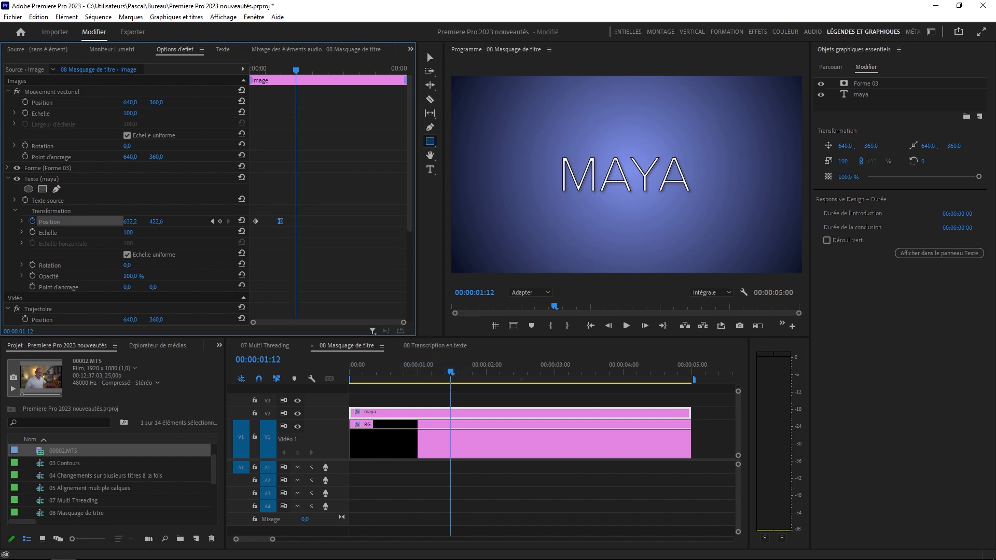
key("Home")
key("space")
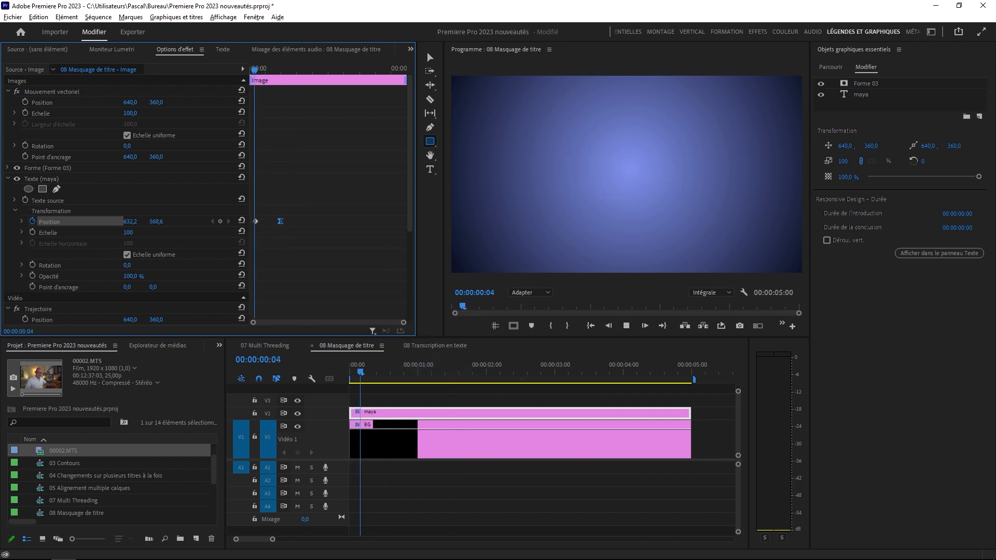
key("space")
key("Home")
key("space")
key("space")
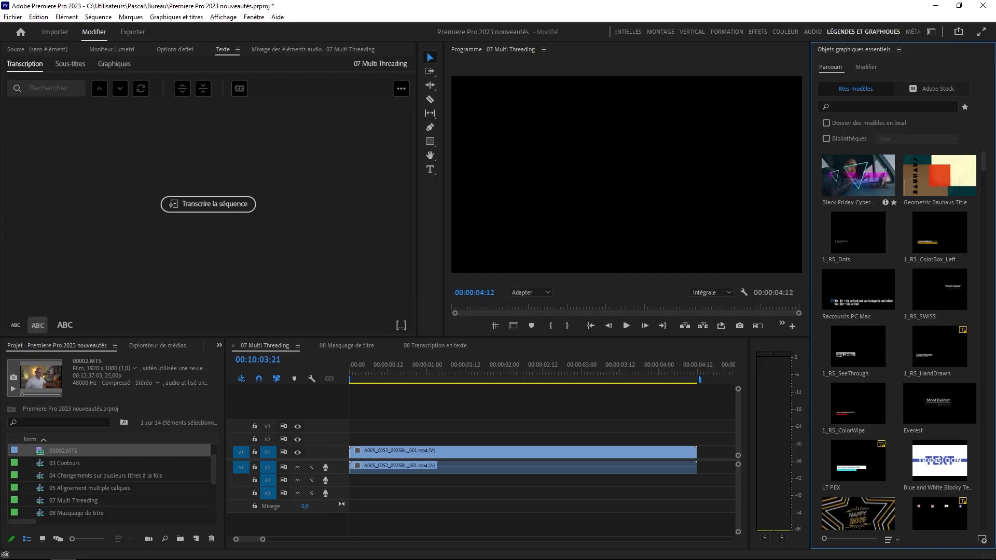
Step: Place the Black Friday Cyber Monday Titles template on track V2 at the sequence start and show the frame at 00:00:00:20
left_click_drag(858, 176, 768, 311)
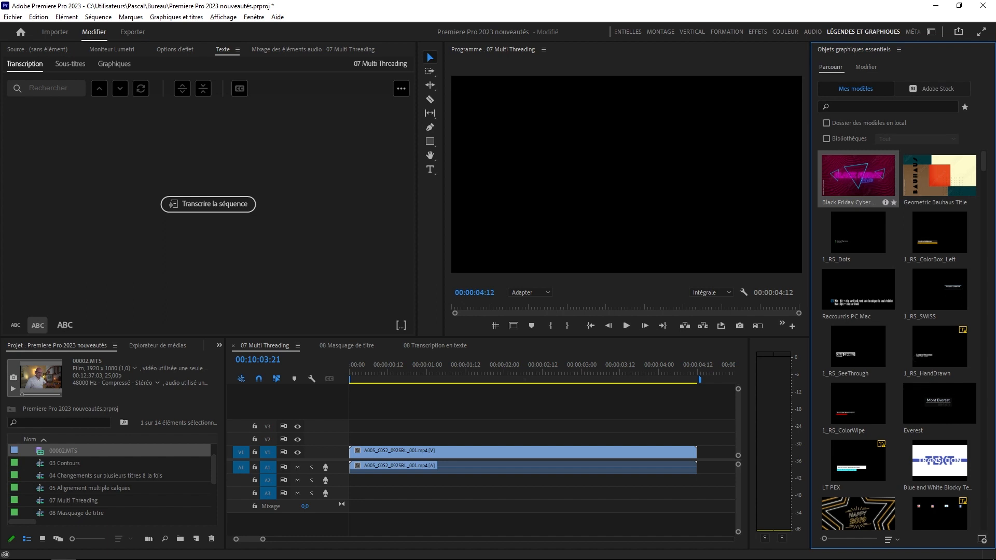
left_click_drag(857, 177, 405, 438)
left_click(414, 371)
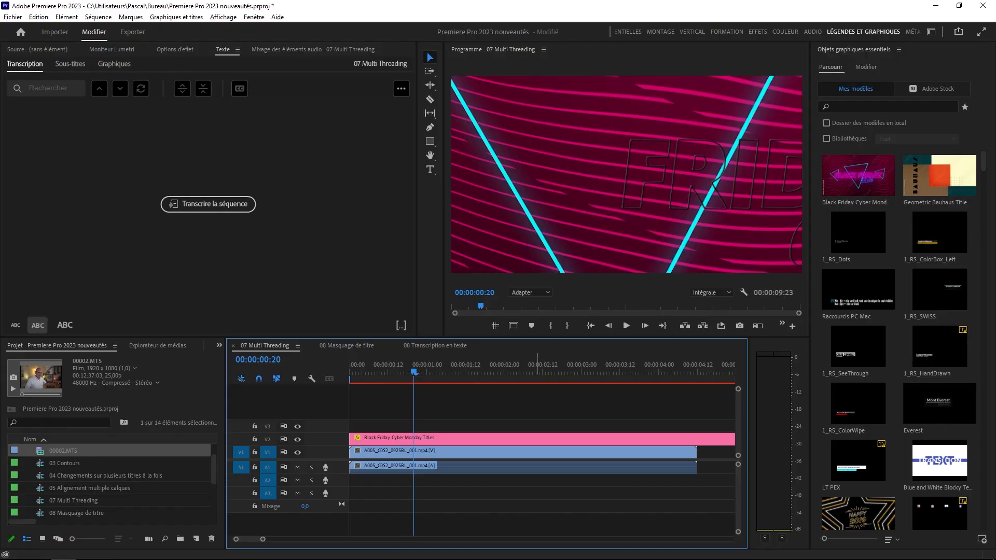
Step: Apply Définir sur la taille de l'image to the Black Friday title clip and preview its playback
right_click(519, 439)
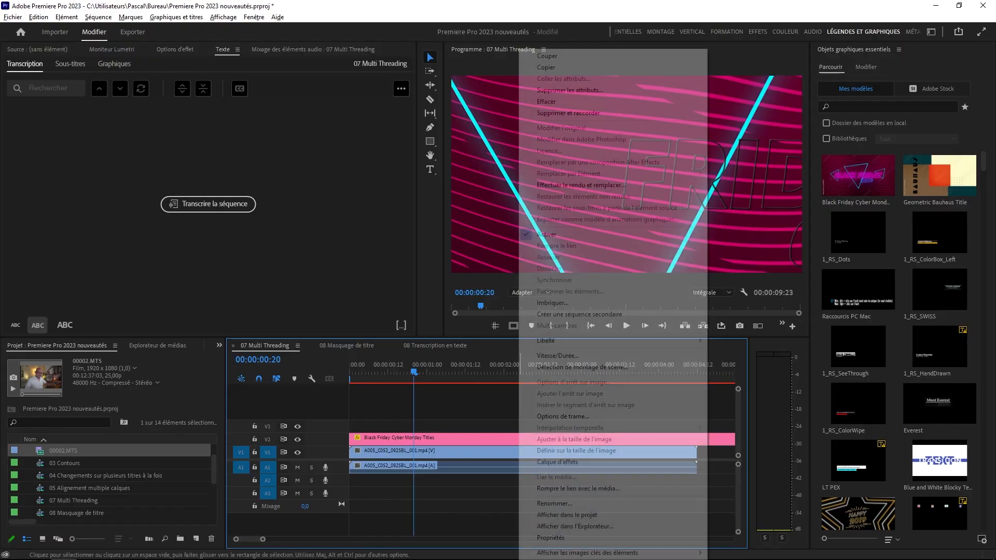
left_click(571, 450)
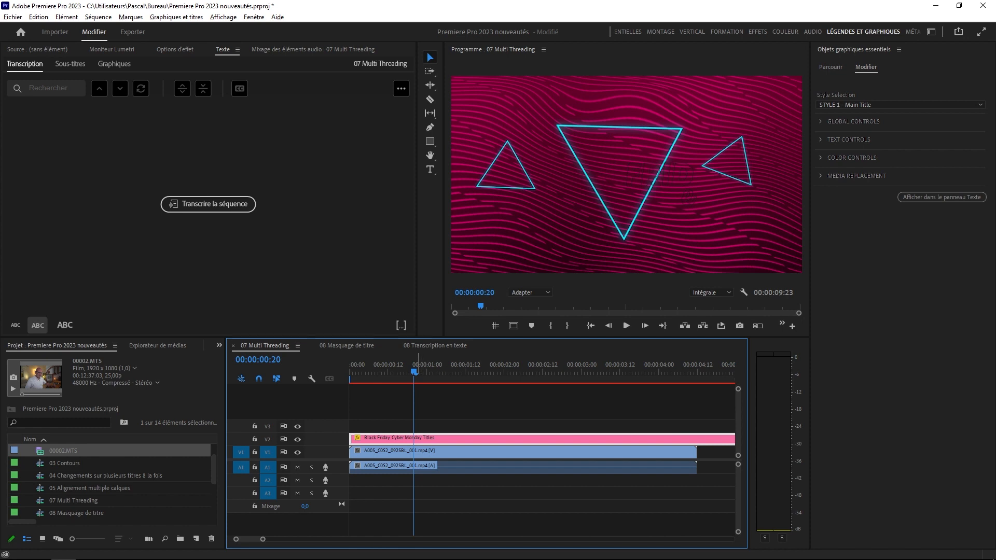
key("space")
mouse_move(537, 372)
left_mouse_down()
mouse_move(607, 372)
mouse_move(401, 372)
mouse_move(648, 372)
mouse_move(369, 372)
mouse_move(548, 372)
left_mouse_up()
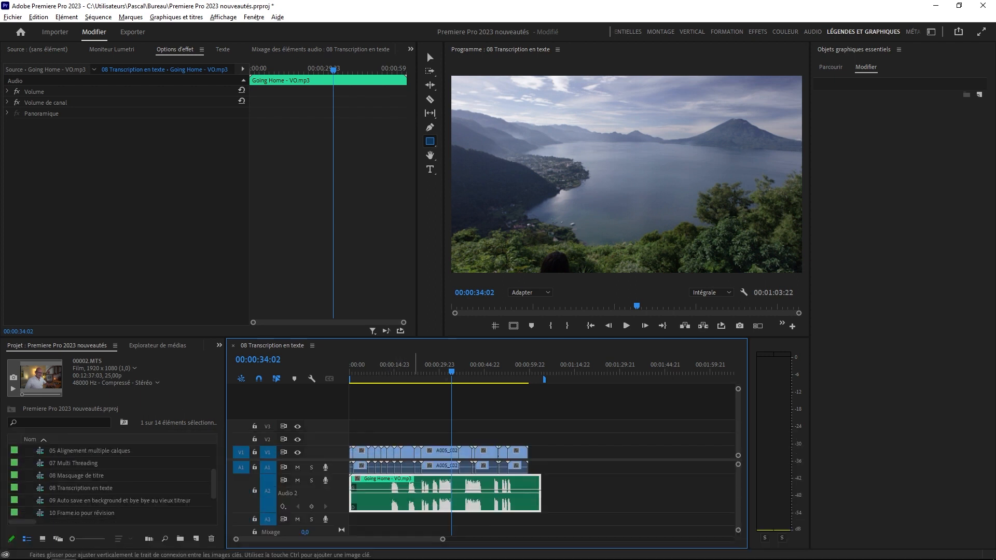
Step: Listen to part of the voice-over in the 08 Transcription en texte sequence and return to 00:00:17:18
left_click_drag(451, 372, 439, 372)
key("space")
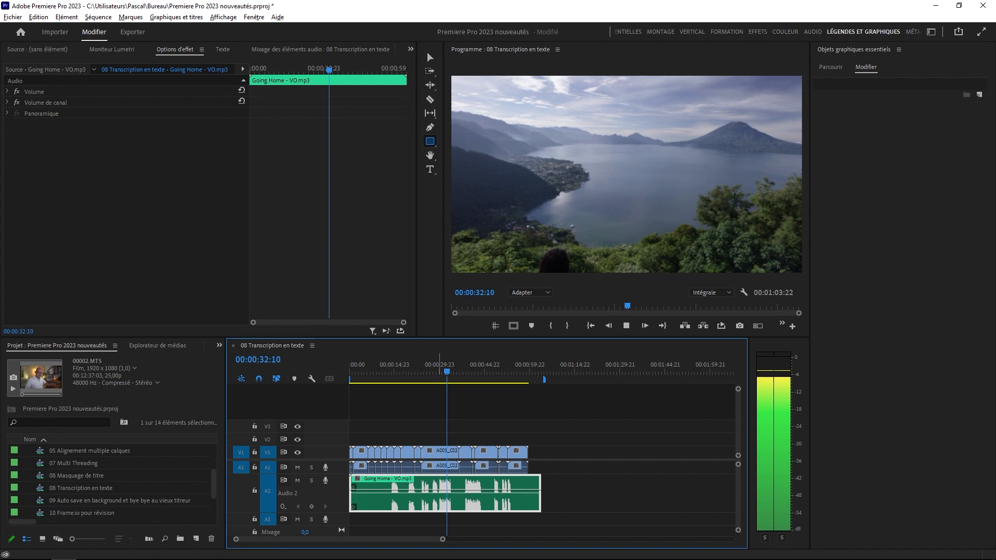
key("space")
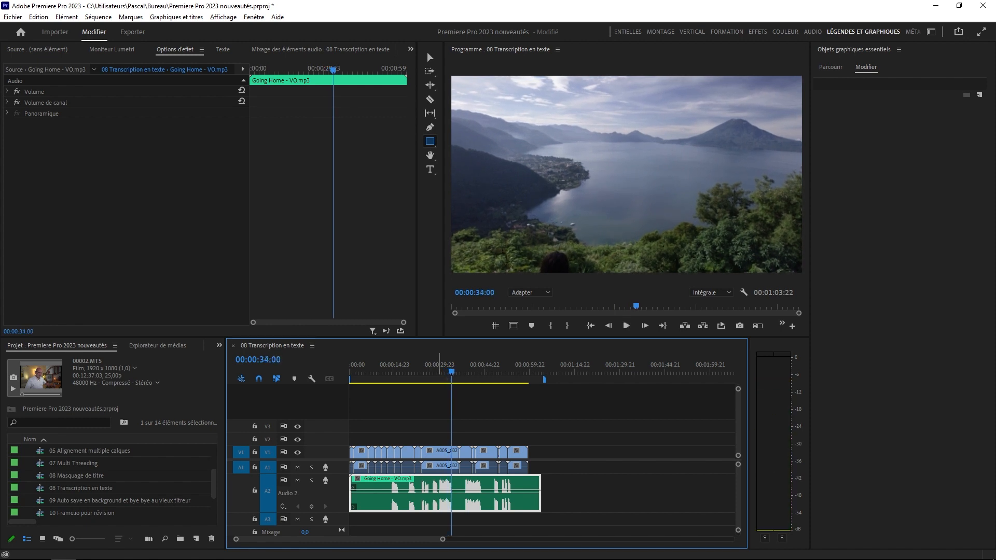
left_click_drag(442, 372, 403, 372)
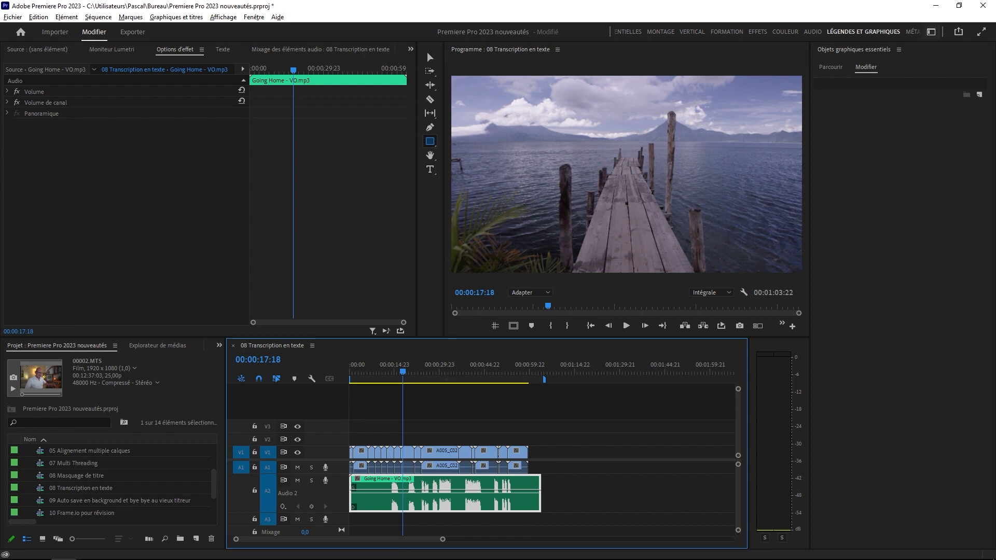
Step: Reset the Légendes et graphiques workspace to its saved layout and show the sequence's transcription
left_click(931, 31)
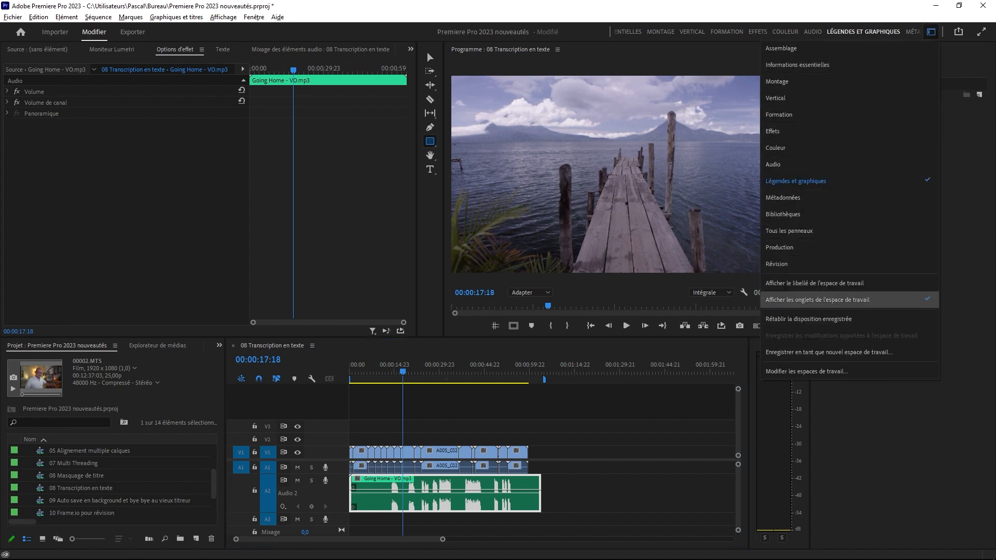
left_click(807, 319)
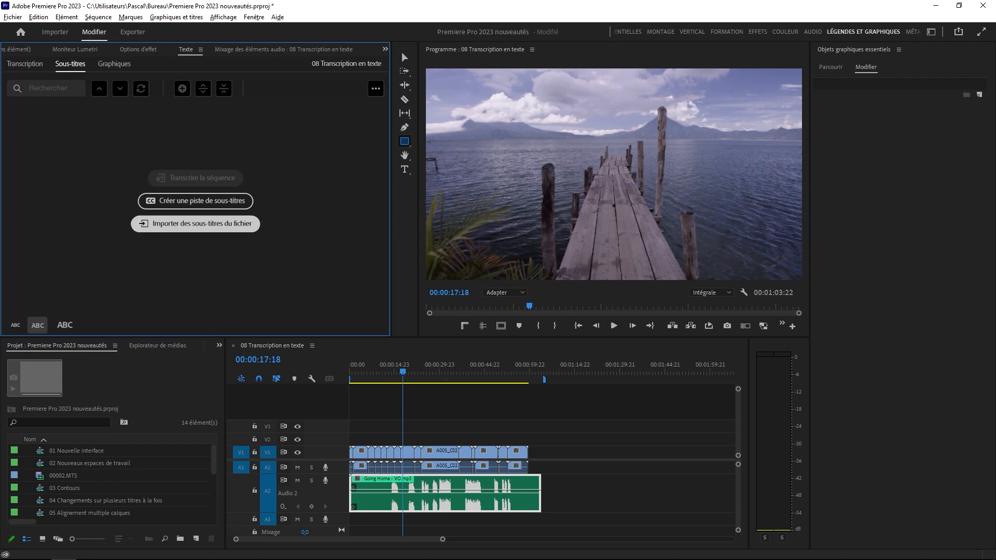
left_click(25, 64)
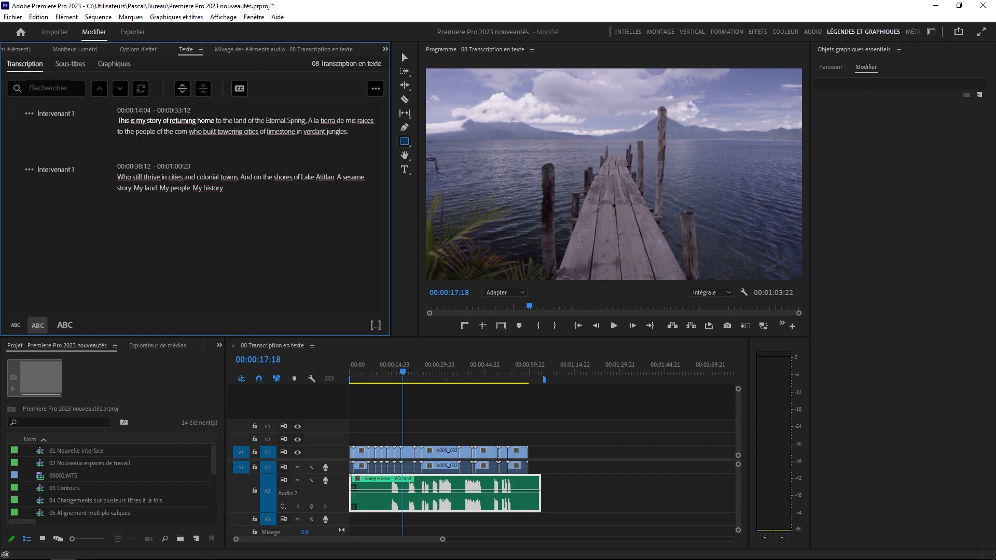
Step: Transcribe the sequence again in Anglais, analysing only the Audio 2 track
left_click(375, 88)
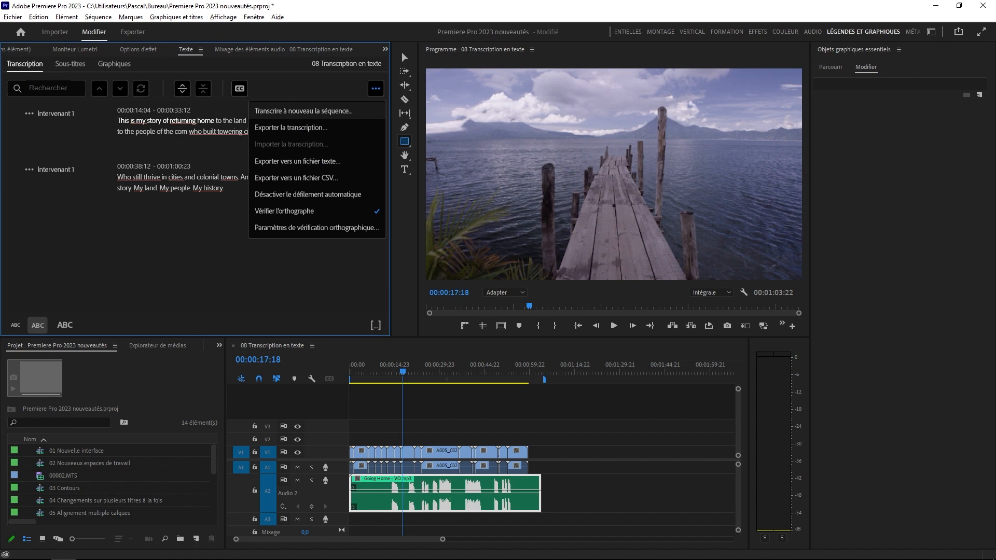
left_click(303, 111)
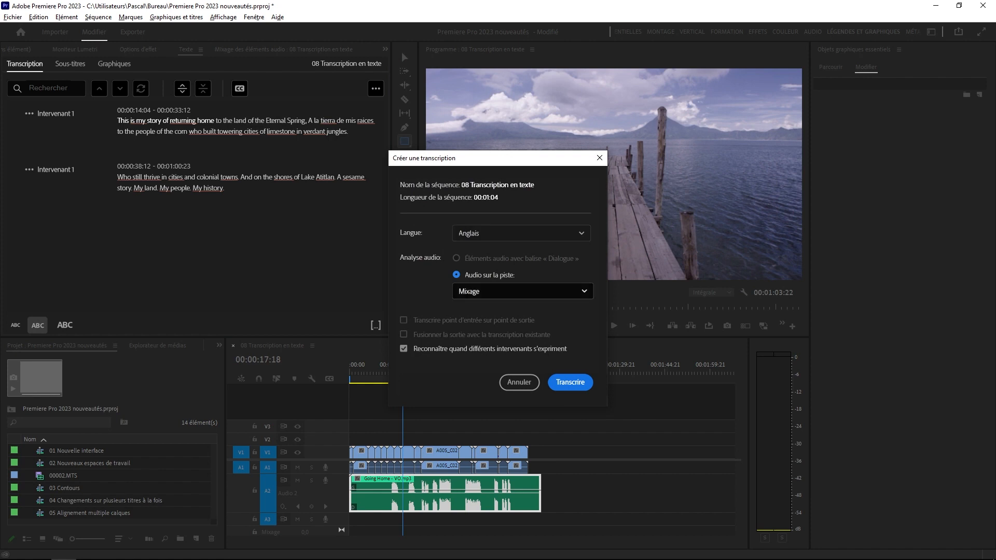
left_click(523, 291)
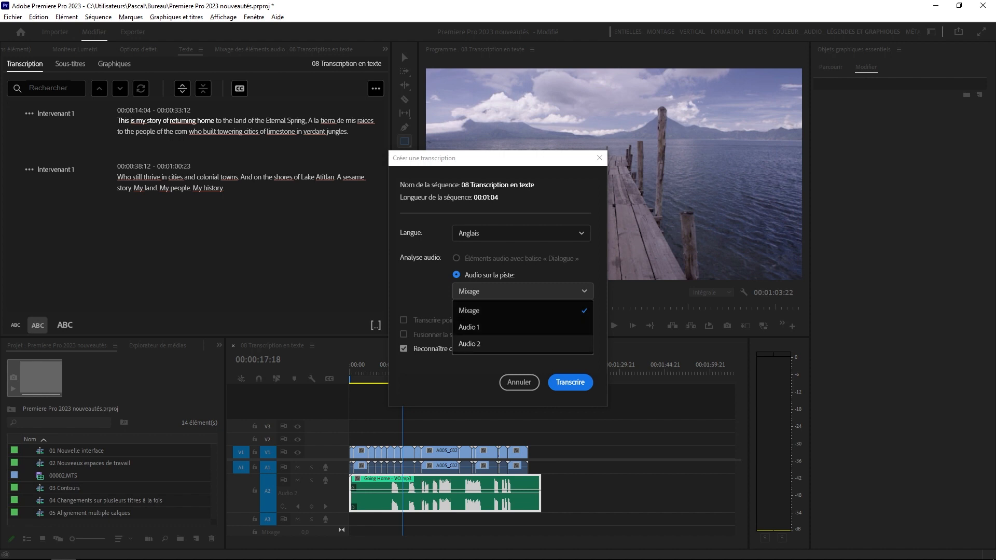
left_click(469, 343)
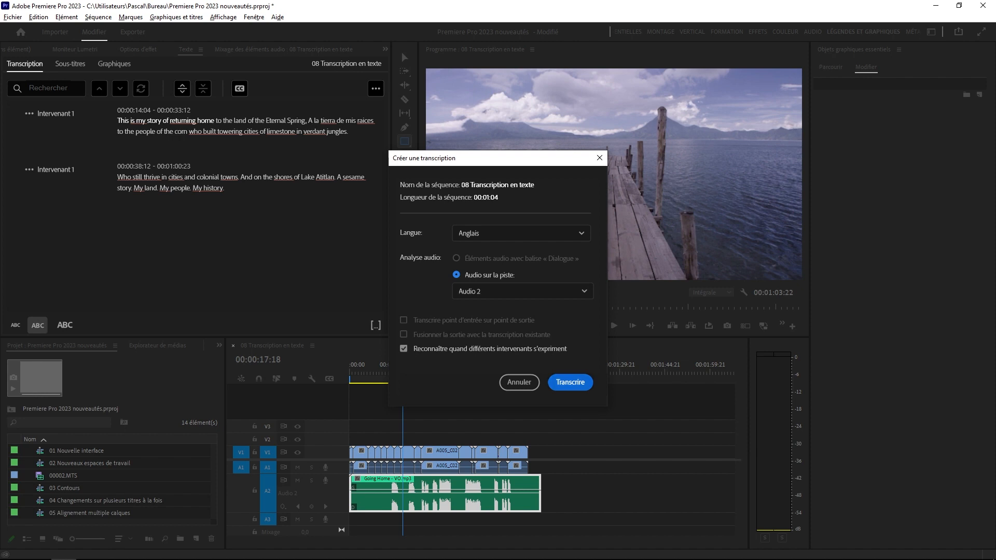
left_click(570, 382)
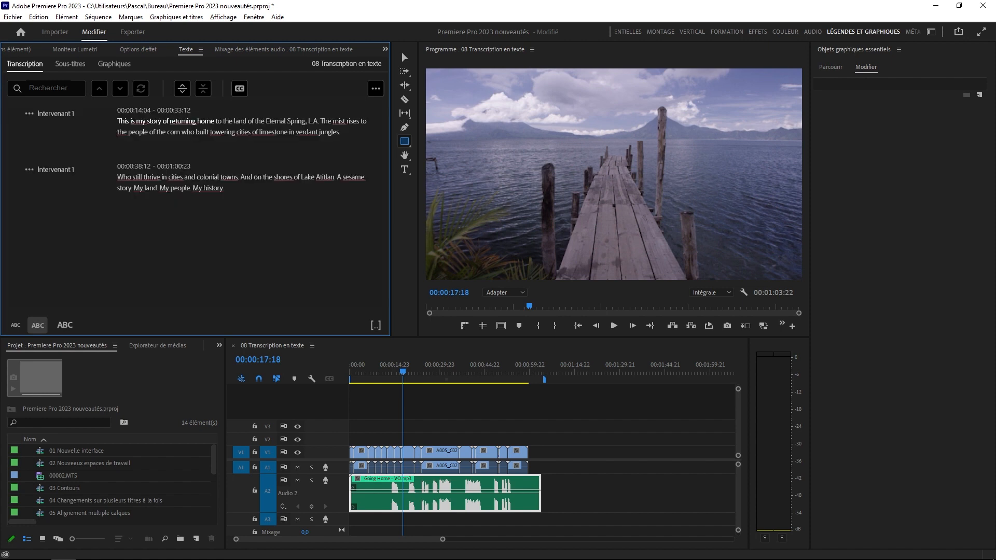
Step: Play the sequence from the transcript's first word to check the text against the voice-over
left_click(123, 121)
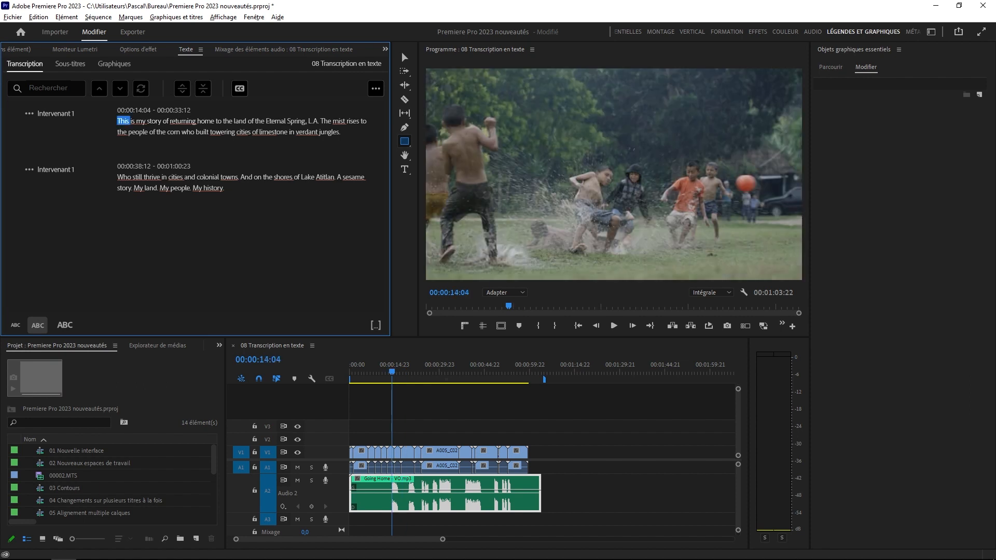
key("space")
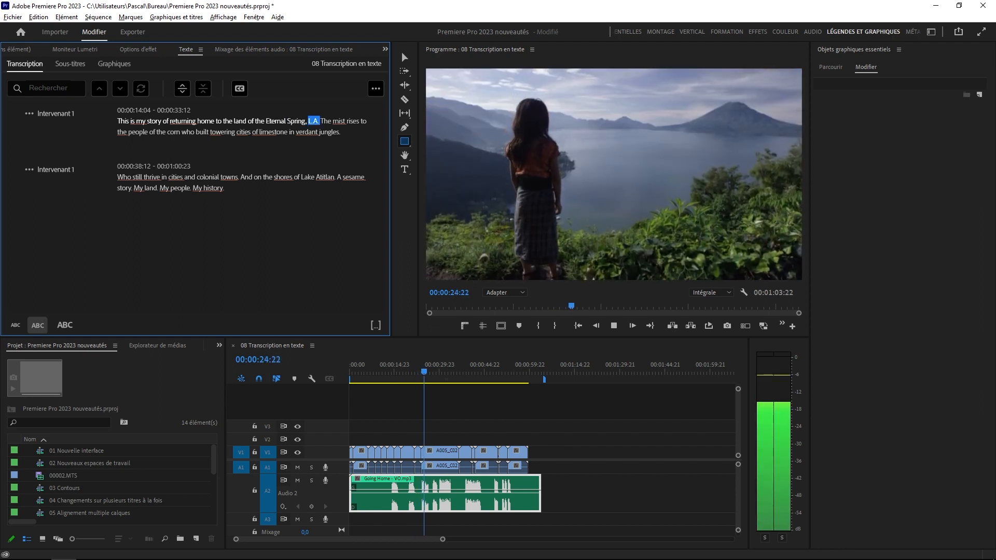
key("space")
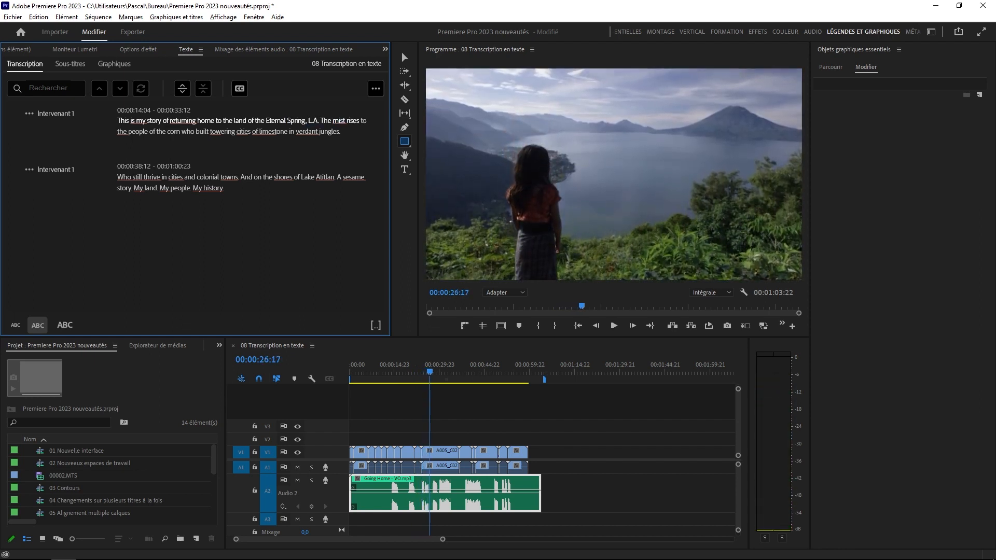
Step: In the transcript's first paragraph, replace "L.A. The mist rises" with "A la tierra de mis raices"
double_click(339, 121)
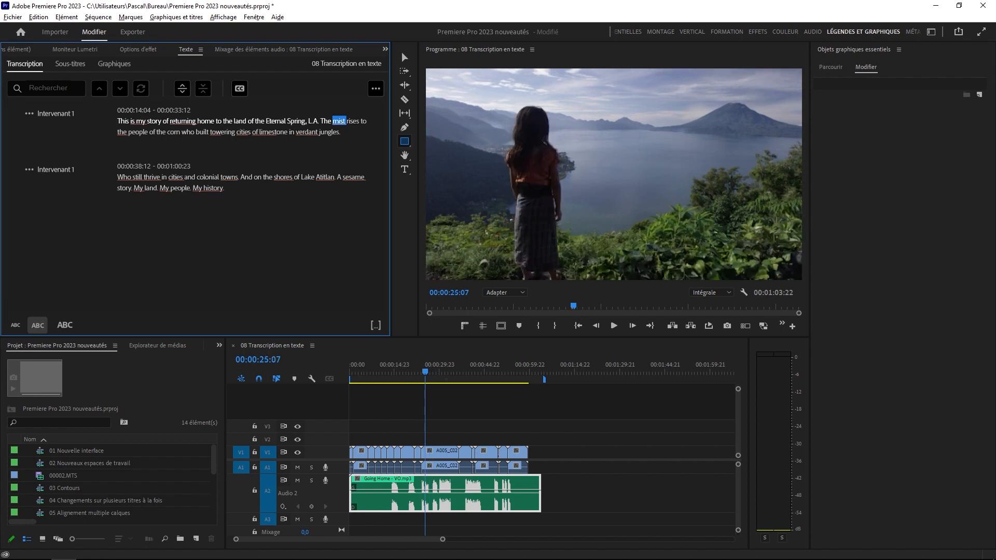
left_click_drag(342, 121, 154, 130)
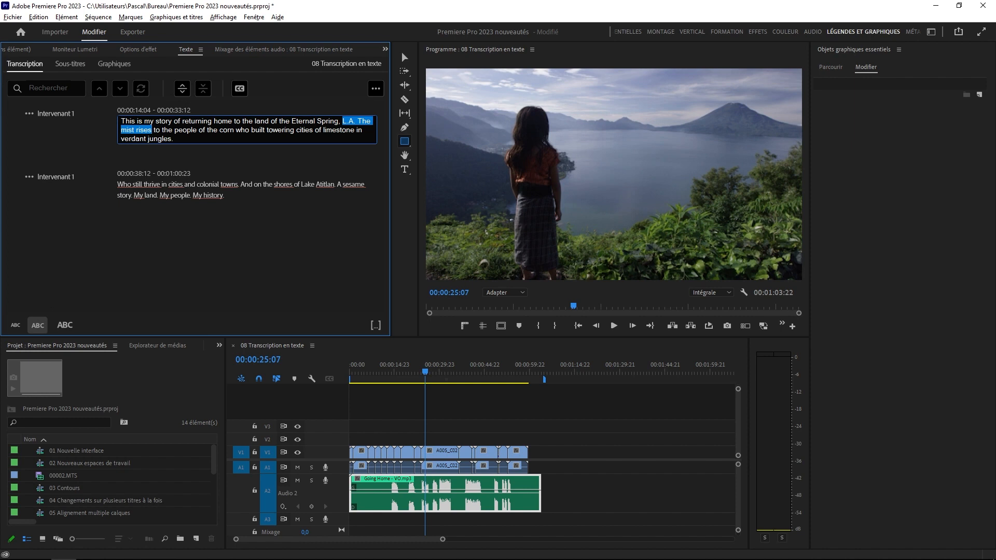
type("A la ti")
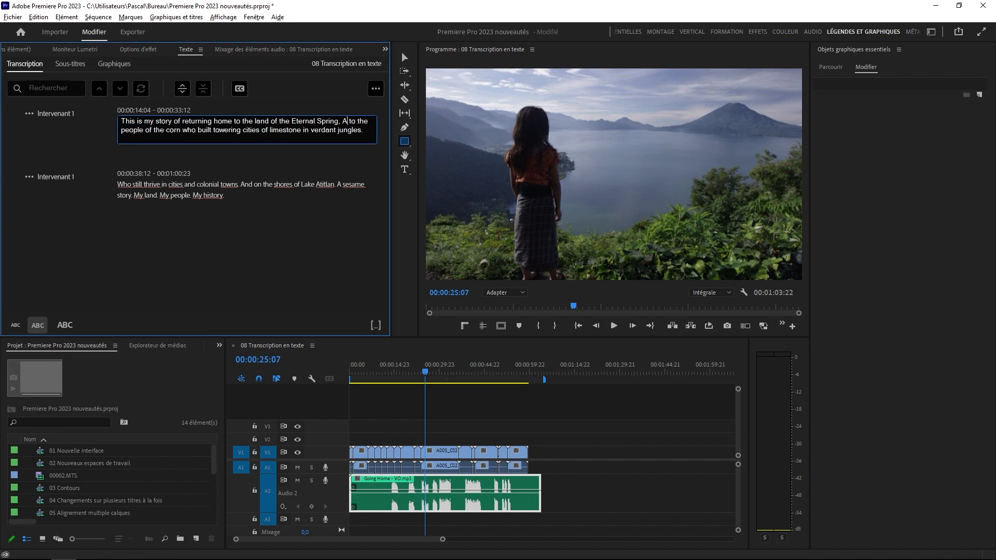
type("erra de mios rai")
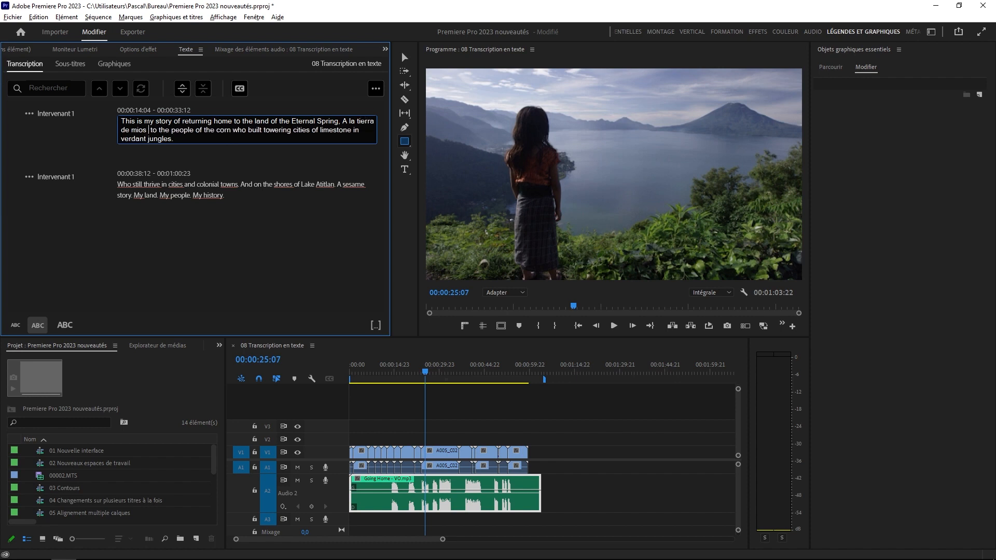
type("ces")
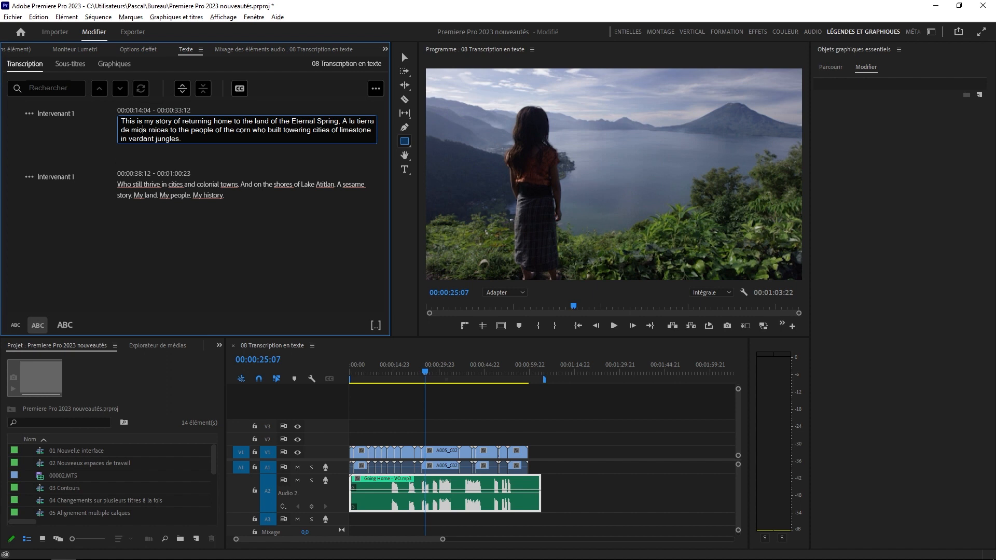
key("BackSpace")
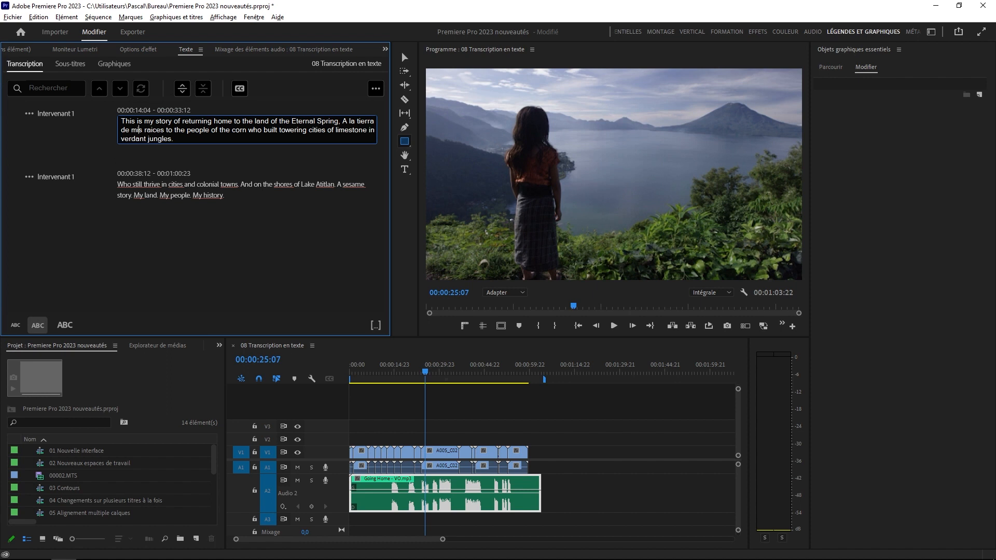
key("Escape")
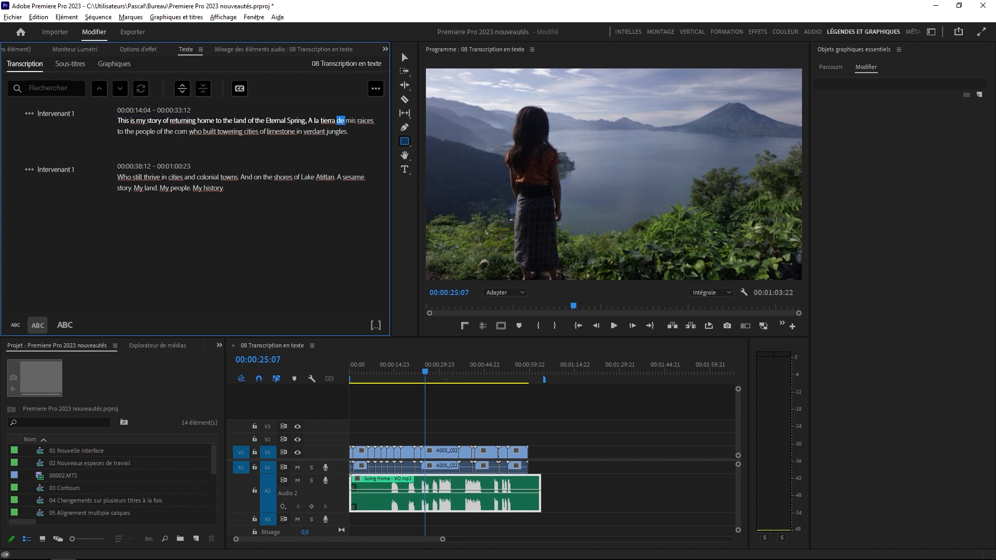
Step: Play the sequence from the transcript word "Eternal" to check the corrected passage against the voice-over
left_click(276, 120)
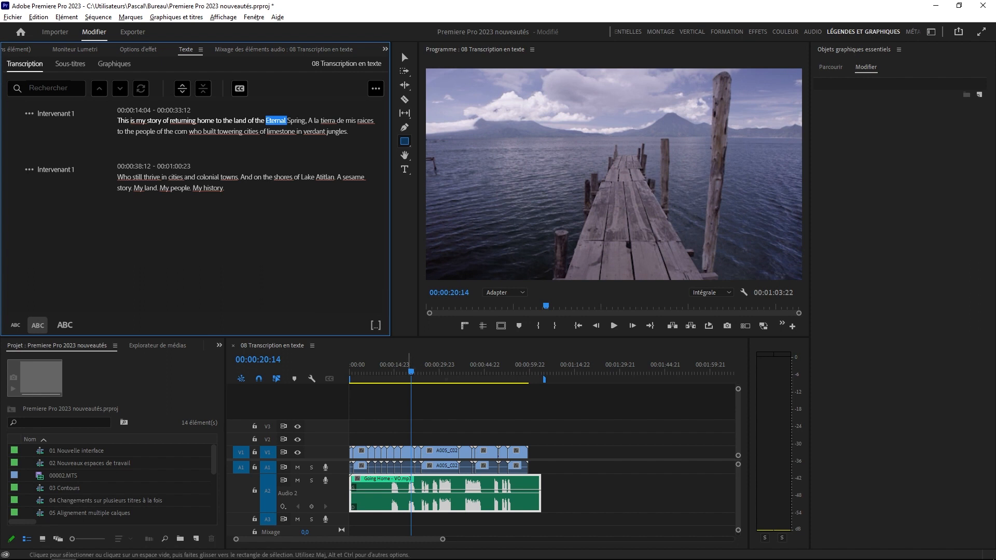
key("space")
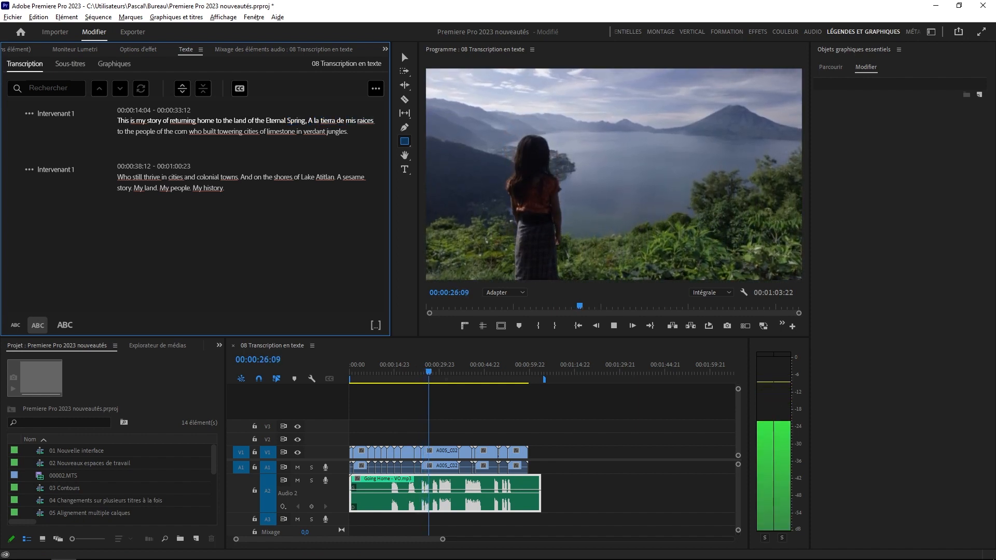
key("space")
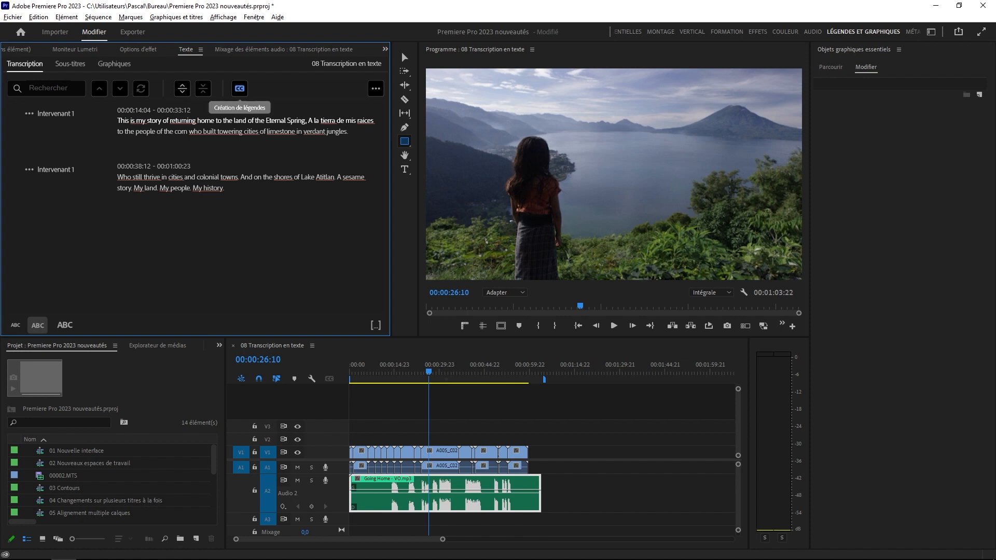
Step: Create double-line captions from the sequence transcription with the Sous-titre par défaut preset and a 5-frame gap, and play the sequence to review them
left_click(239, 88)
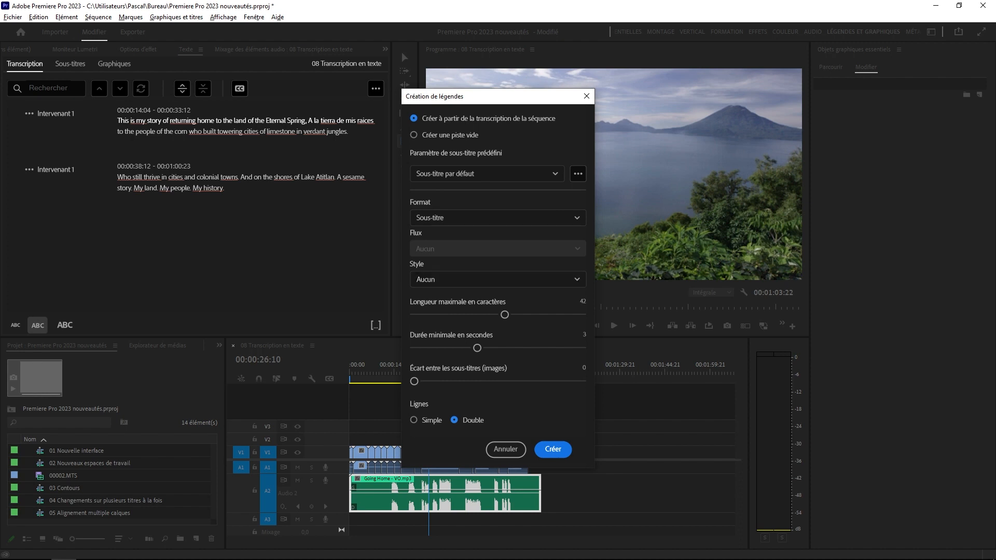
left_click(498, 173)
left_click(498, 174)
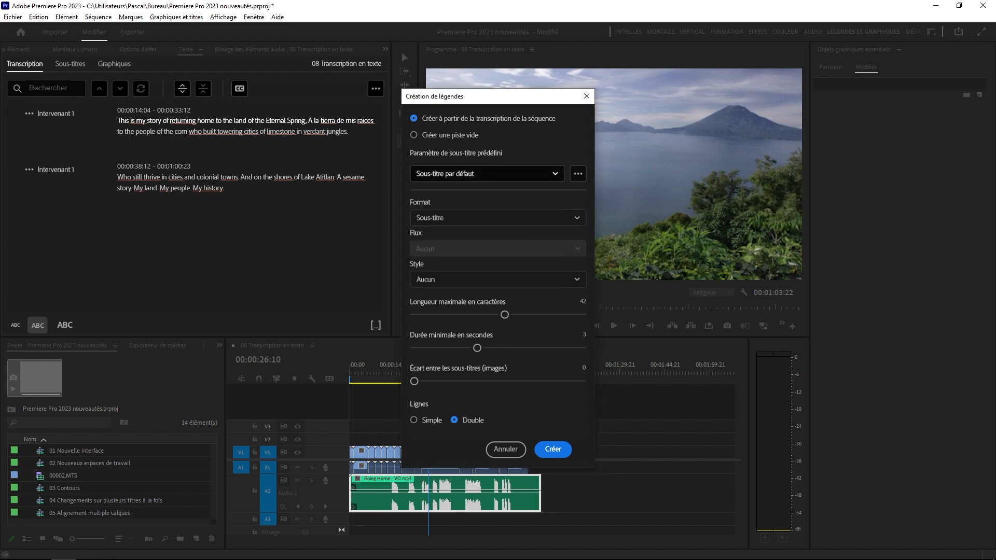
left_click_drag(414, 381, 464, 381)
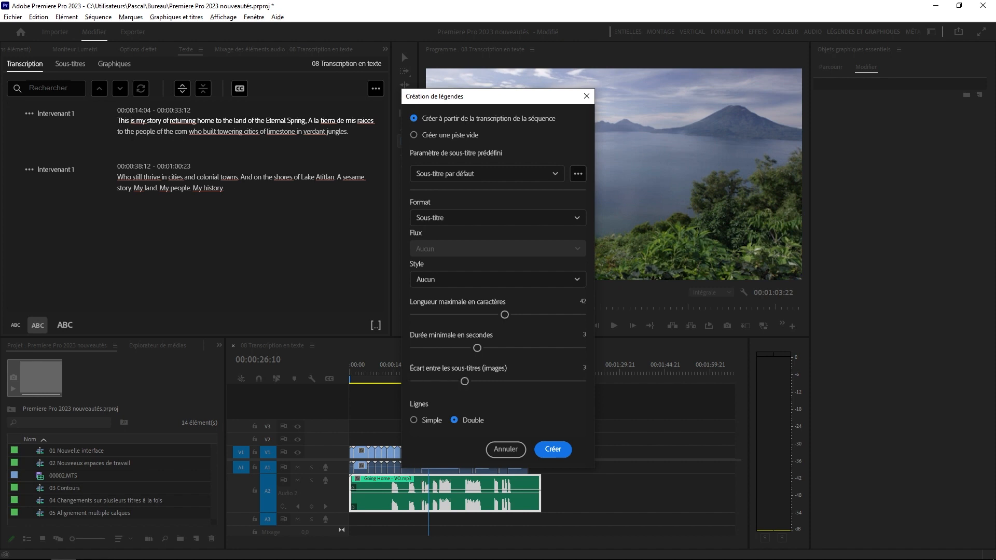
left_click_drag(465, 381, 498, 381)
left_click(553, 449)
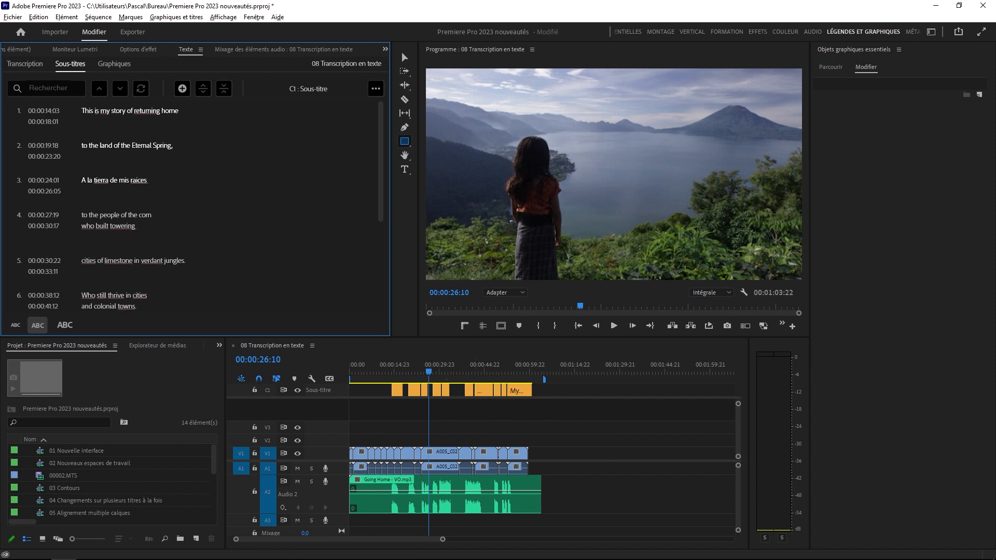
key("space")
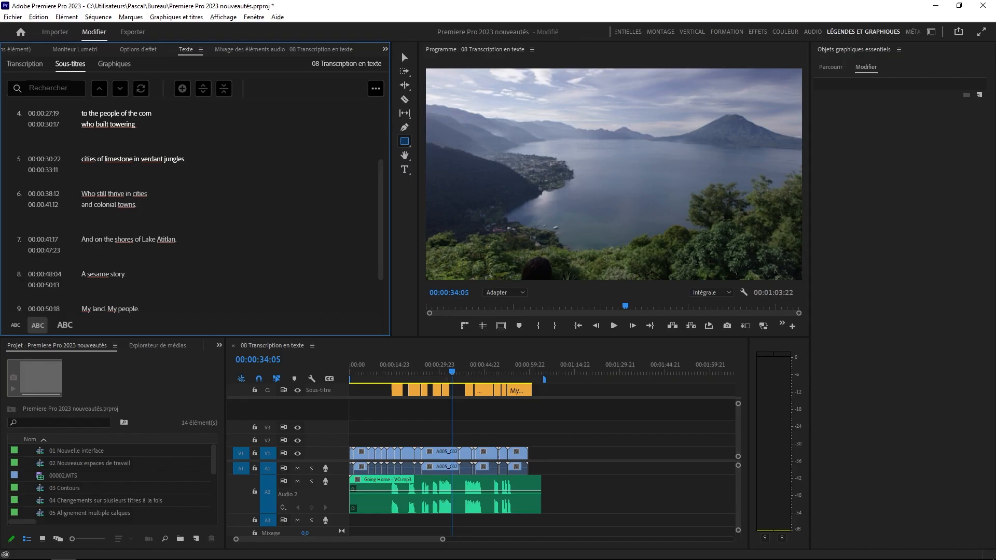
Step: Select all captions on the Sous-titre track and change their text fill colour to yellow, with the frame at 00:00:44:15 displayed
left_click_drag(560, 394, 366, 388)
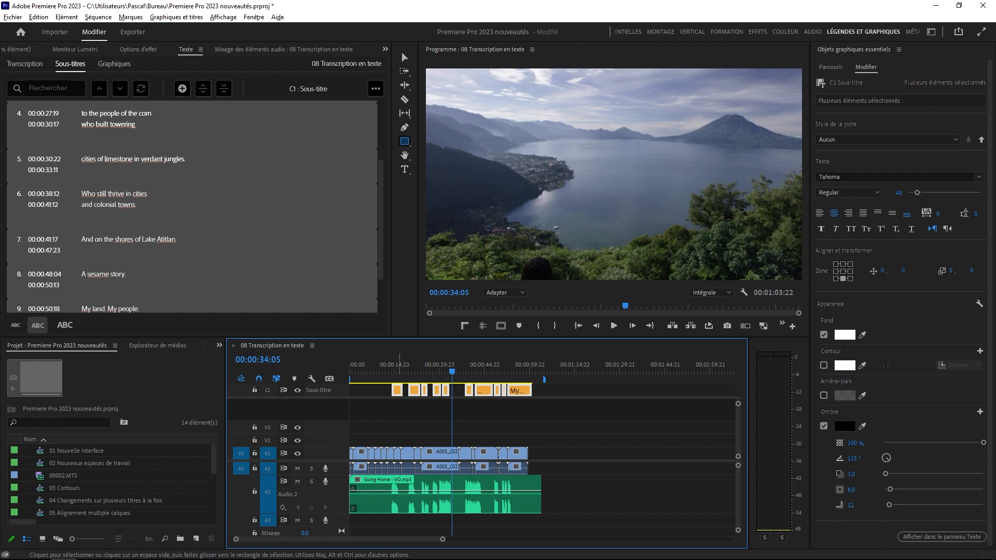
left_click(484, 369)
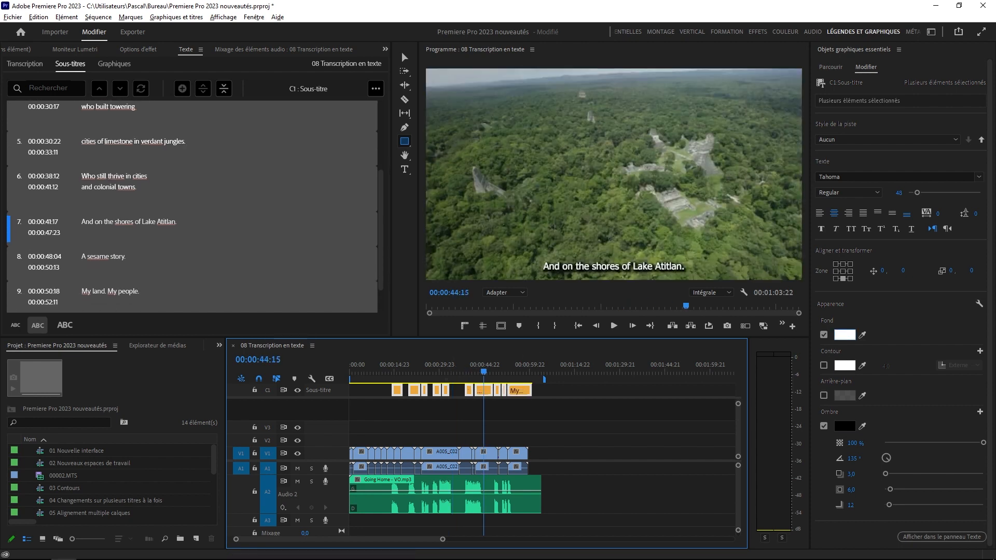
left_click(844, 335)
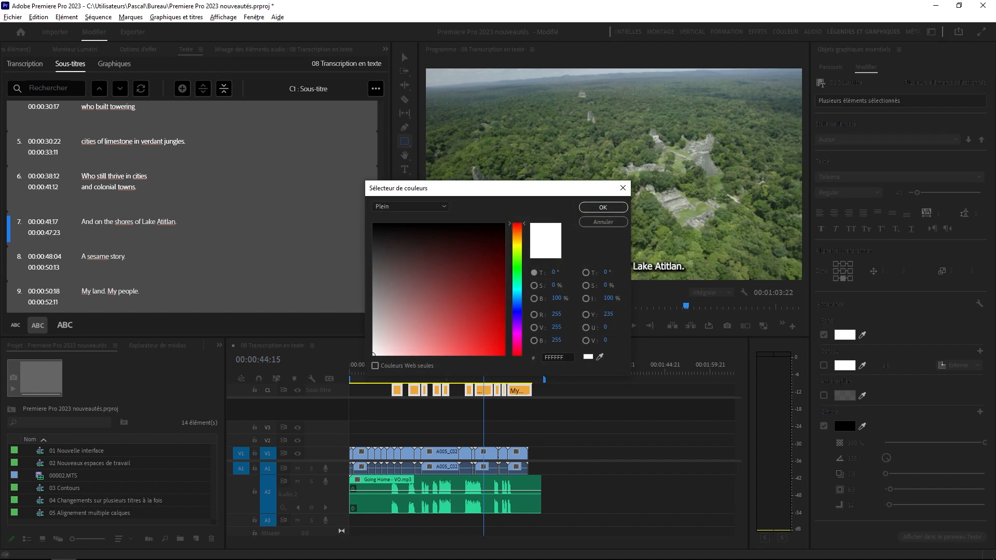
left_click_drag(517, 267, 517, 245)
left_click_drag(491, 335, 501, 353)
left_click(603, 206)
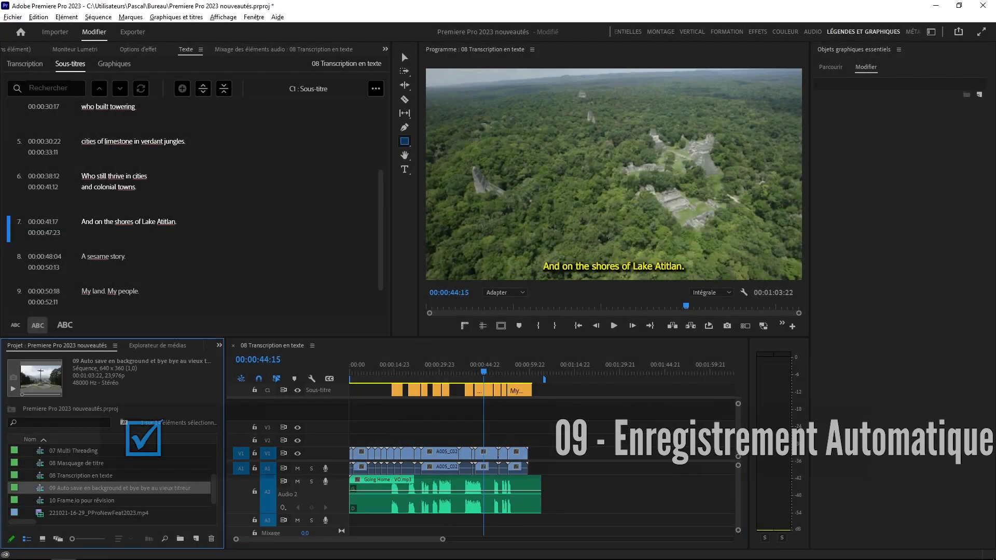
Step: Open the sequence 09 Auto save en background et bye bye au vieux titreur
double_click(40, 488)
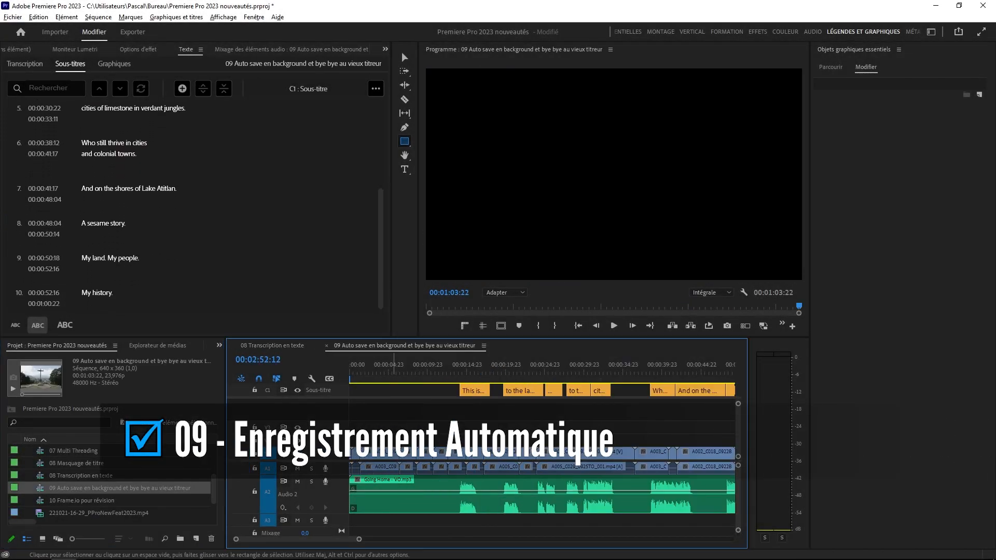
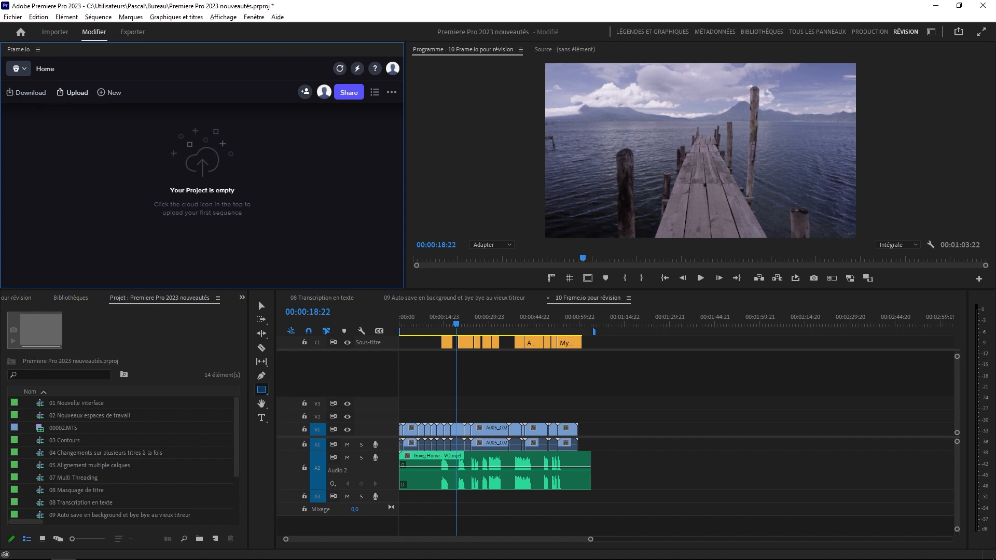
Step: Prepare a Frame.io upload of the active sequence 10 Frame.io pour révision with the Web 720 preset
left_click(72, 93)
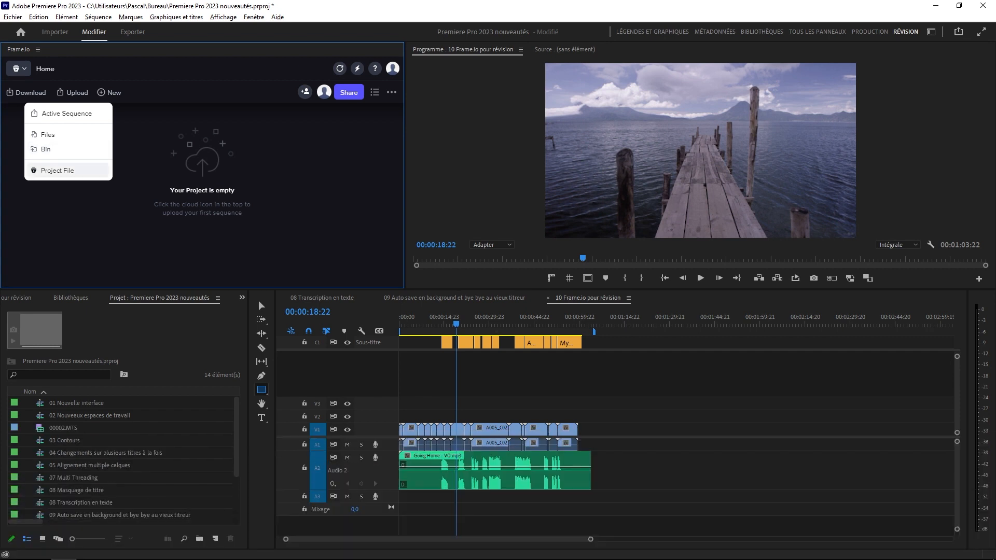
left_click(67, 113)
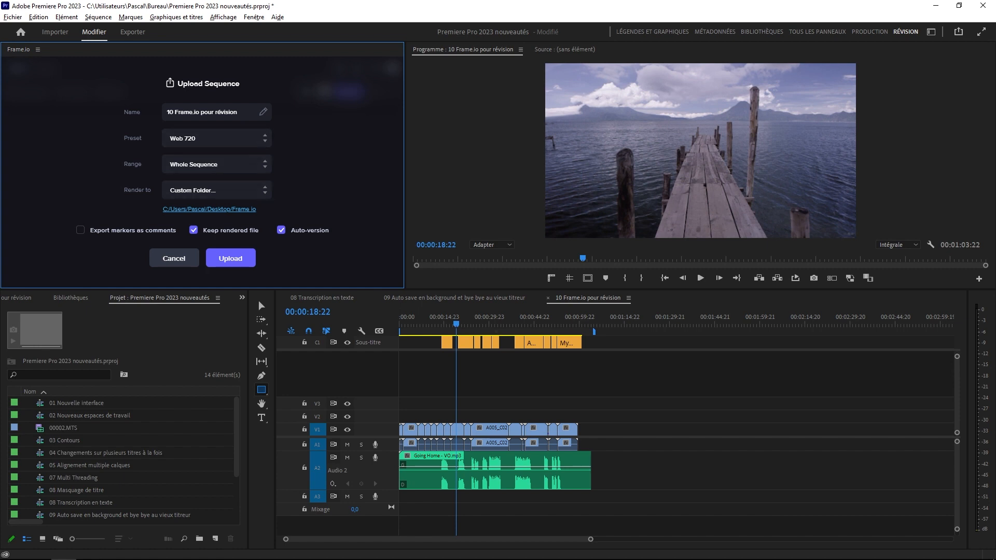
left_click(217, 138)
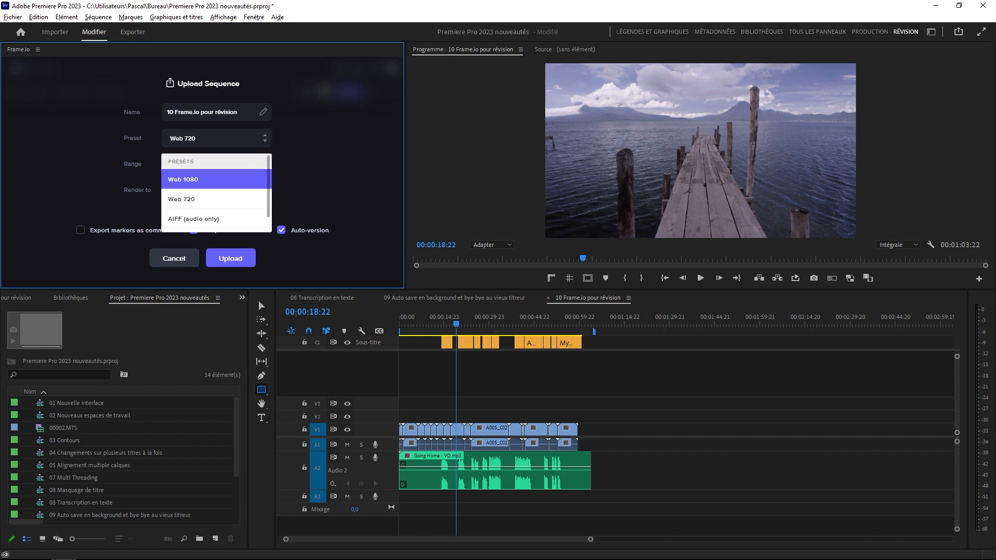
mouse_move(268, 179)
left_mouse_down()
mouse_move(268, 194)
mouse_move(268, 180)
left_mouse_up()
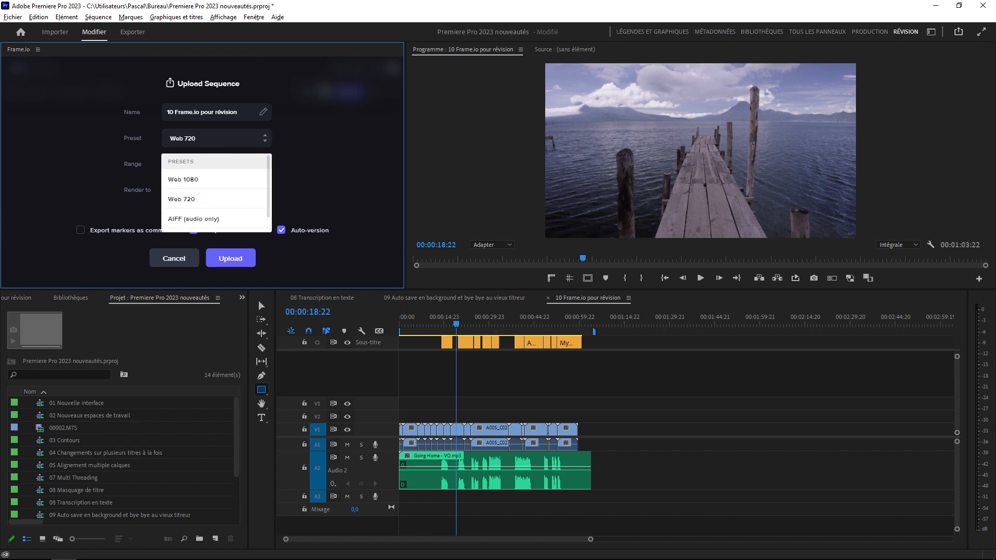
left_click(207, 200)
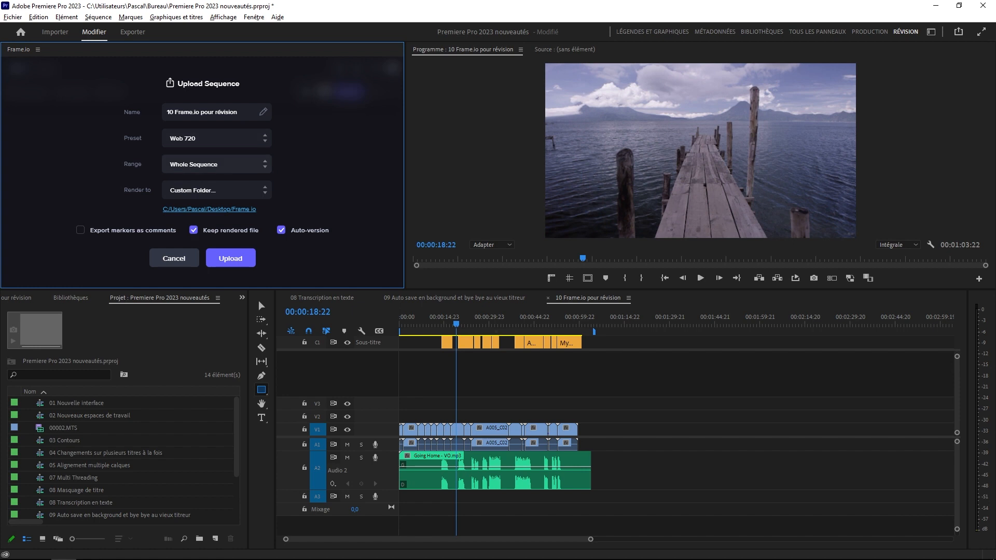
Step: Upload the sequence using the Frame io folder on the Bureau as custom render folder, and return to Premiere Pro
left_click(217, 190)
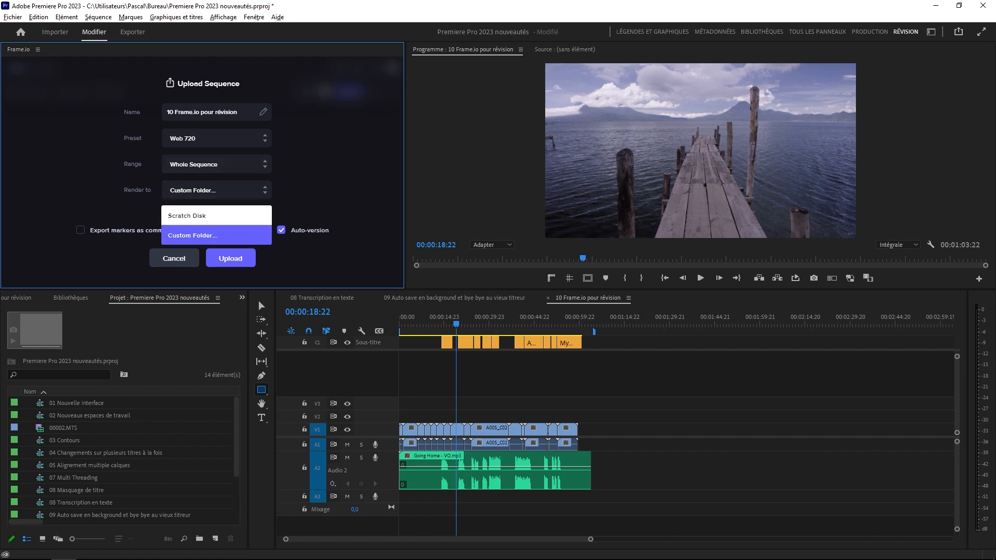
left_click(193, 235)
left_click(223, 121)
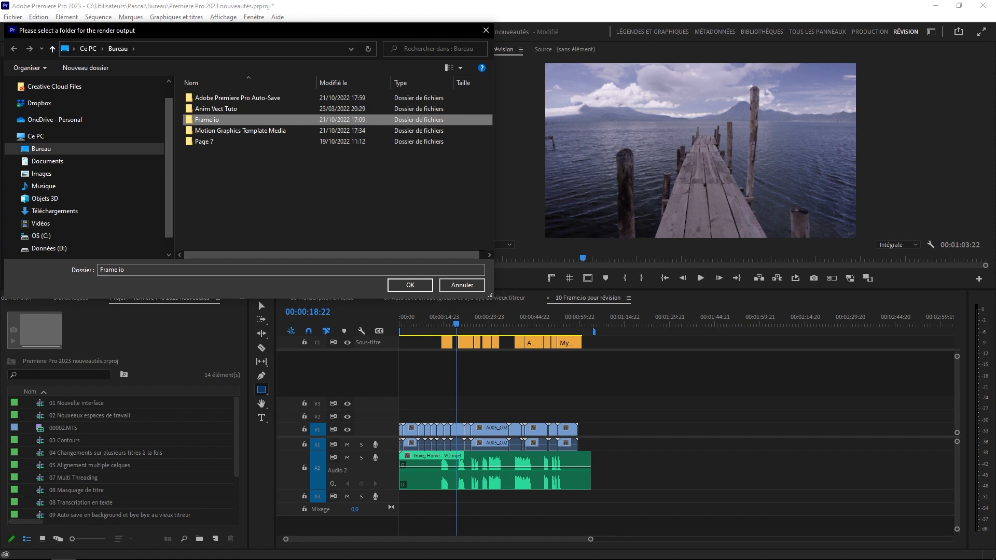
left_click(410, 285)
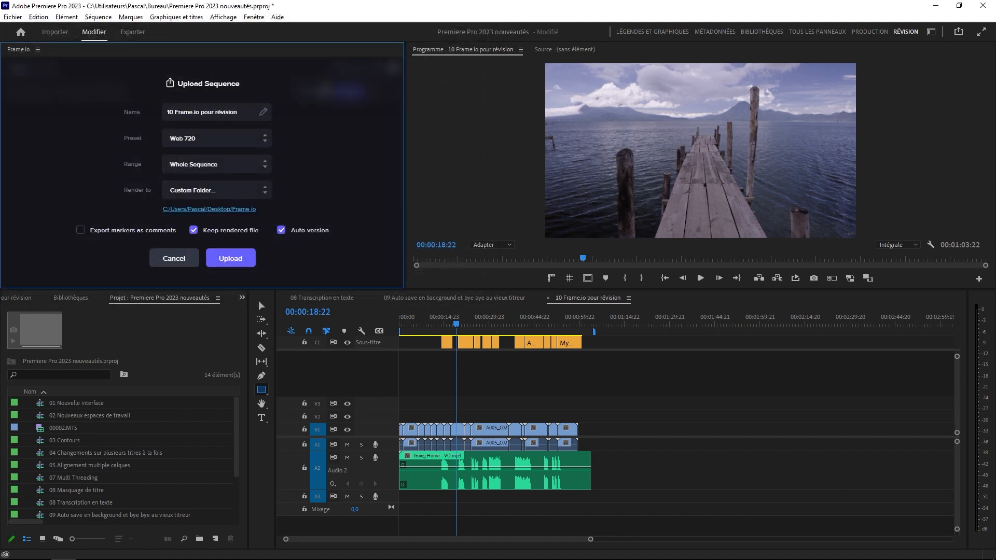
left_click(230, 258)
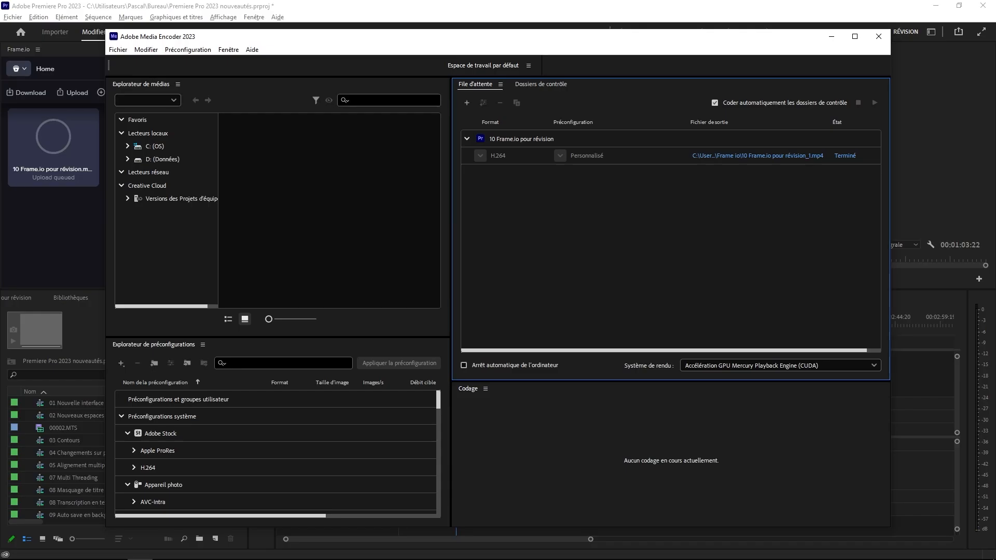
key("alt+Tab")
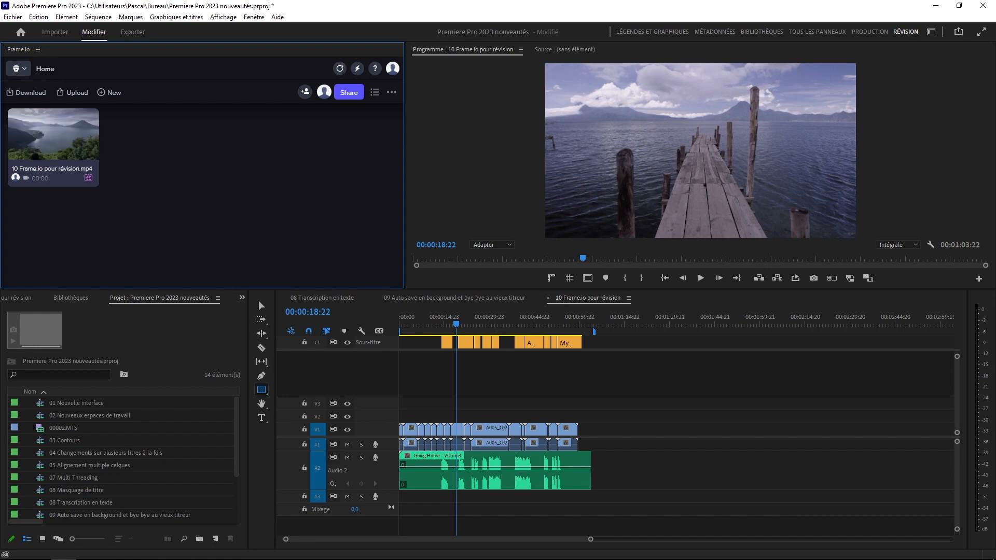
Step: Open the uploaded 10 Frame.io pour révision.mp4 in the web browser's Frame.io player and play its first second
left_click(89, 149)
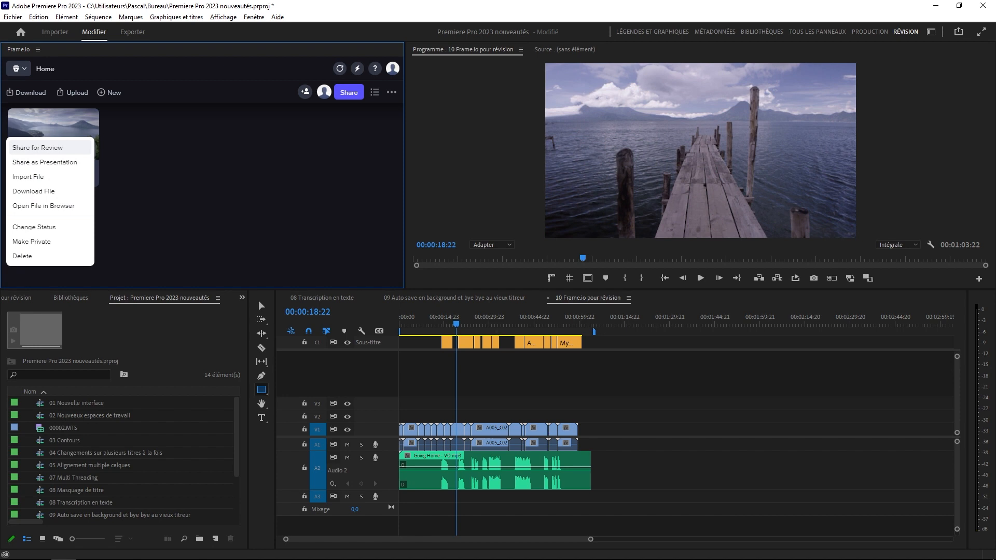
left_click(37, 147)
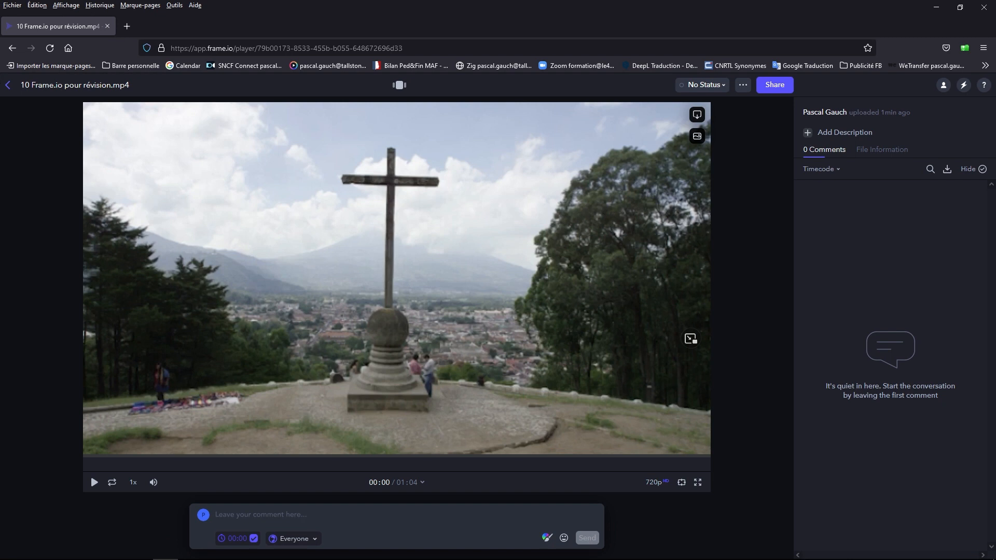
left_click(94, 481)
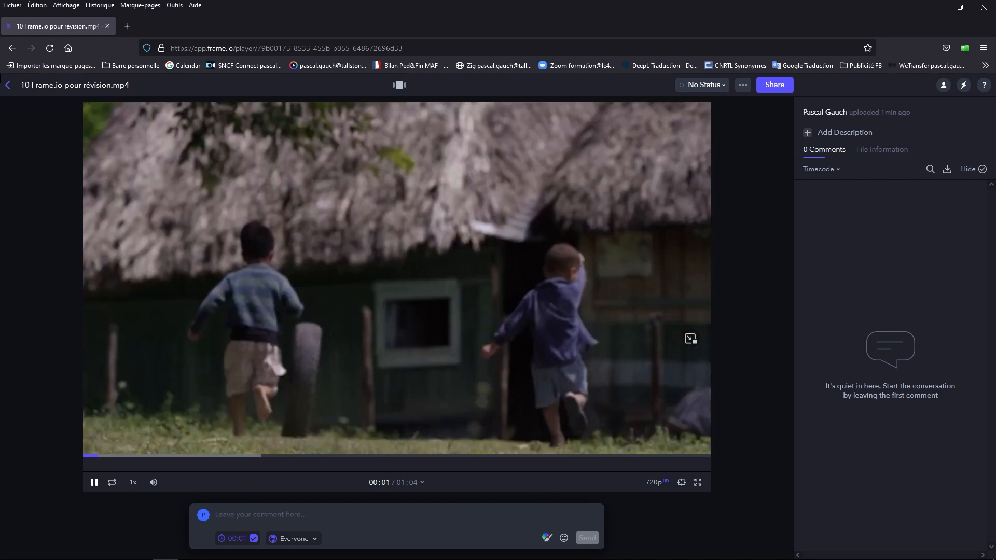
left_click(691, 339)
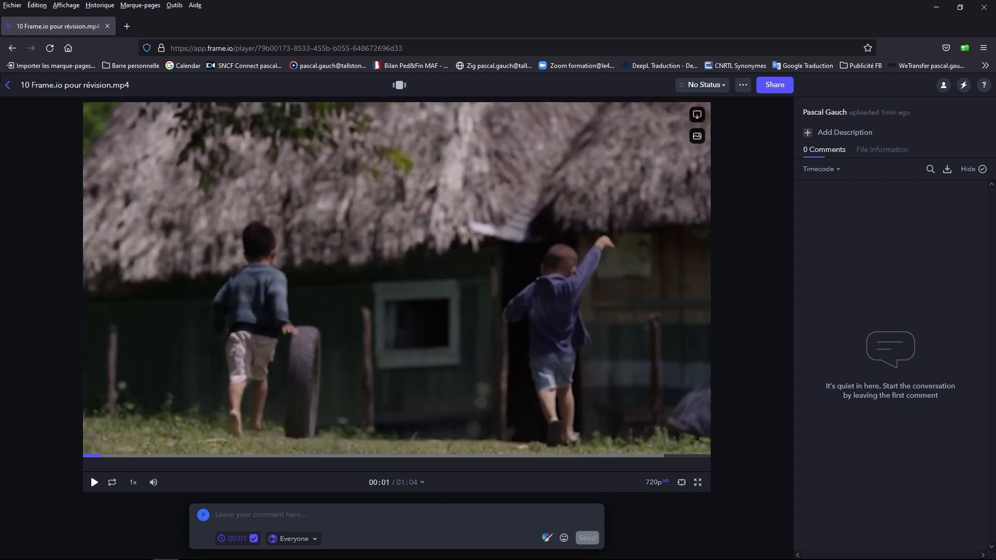
Step: Post the comment "A déplacer à la fin" at 00:01 of the video
left_click(216, 514)
type("A")
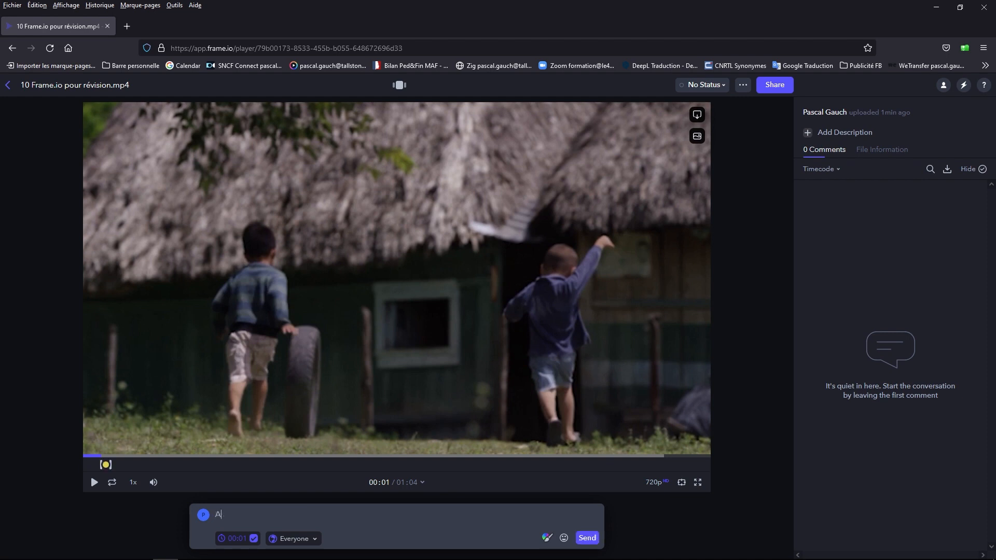
type(" déplacer à la fin")
key("Return")
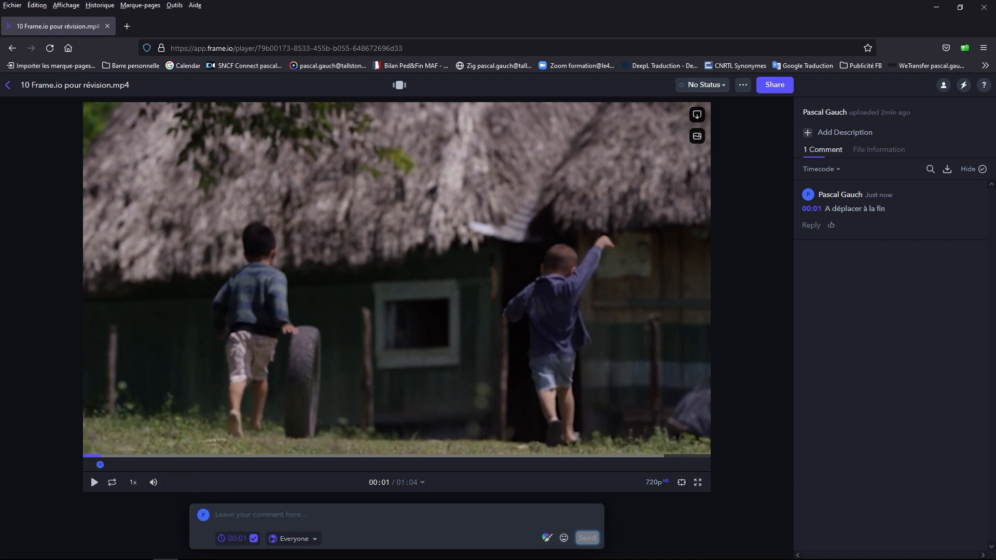
Step: Play the video on to 00:13, pause it and post the comment "PB colorimétrie" there
mouse_move(154, 483)
left_click(691, 339)
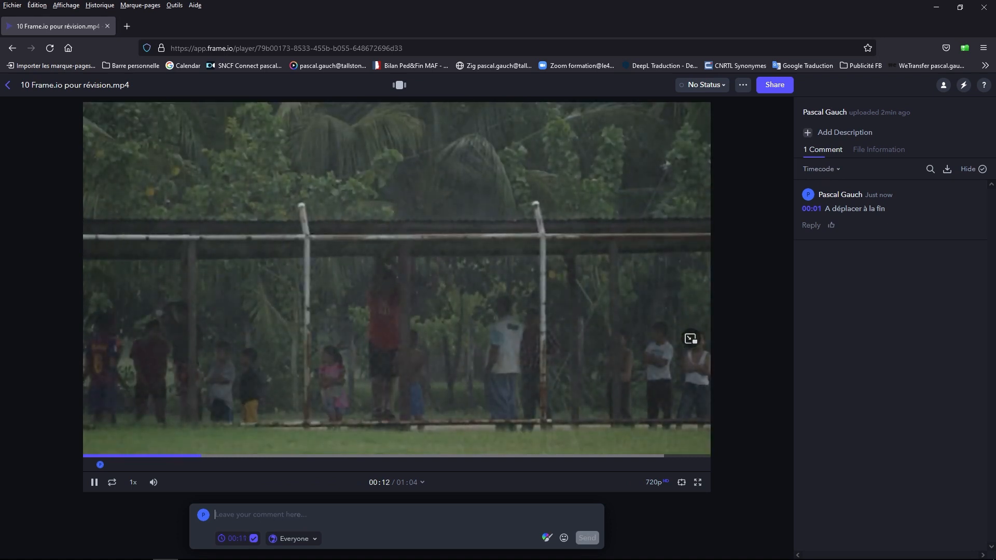
key("space")
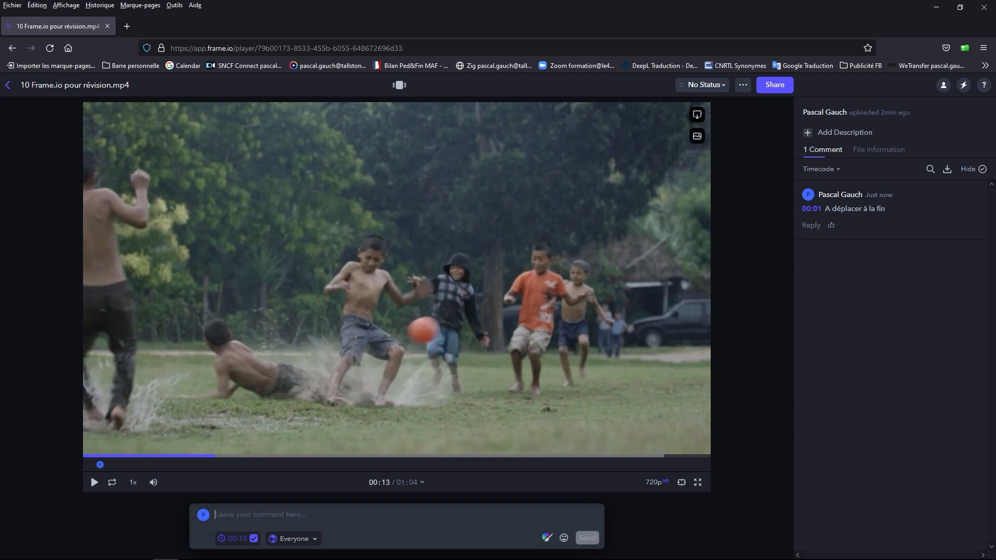
type("PB coilorimétrie")
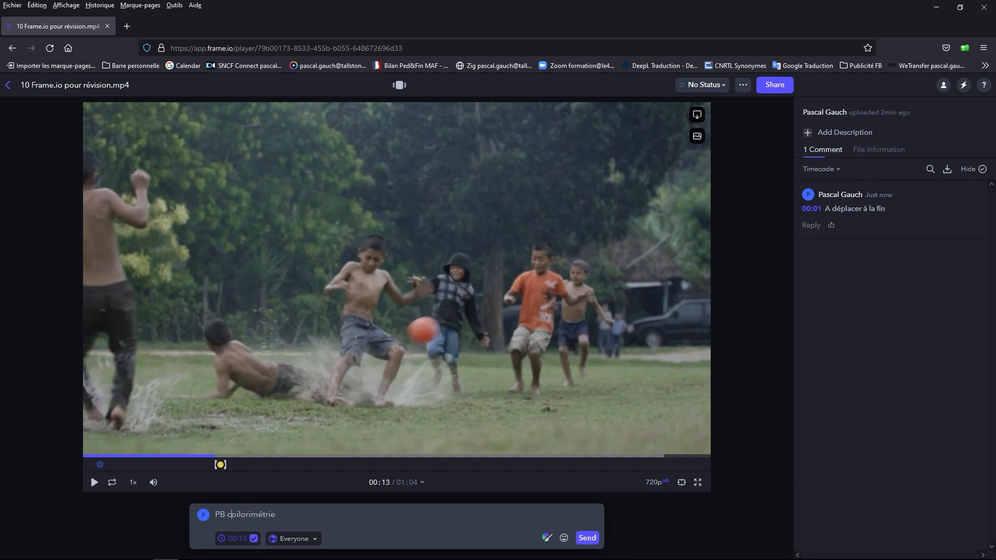
key("Delete")
key("Return")
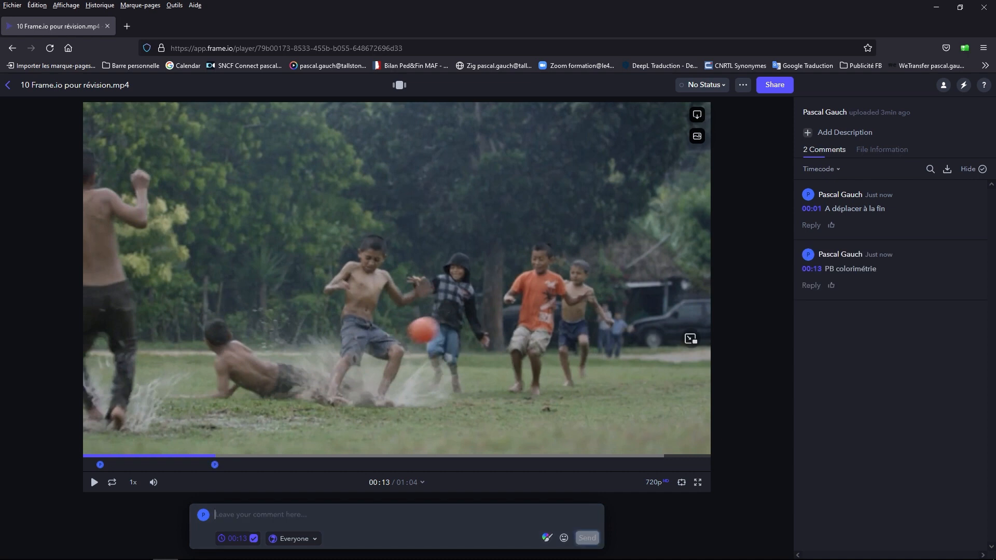
Step: Move to 00:17 in the video and draw a red arrow pointing down along the wooden pier
left_click(691, 338)
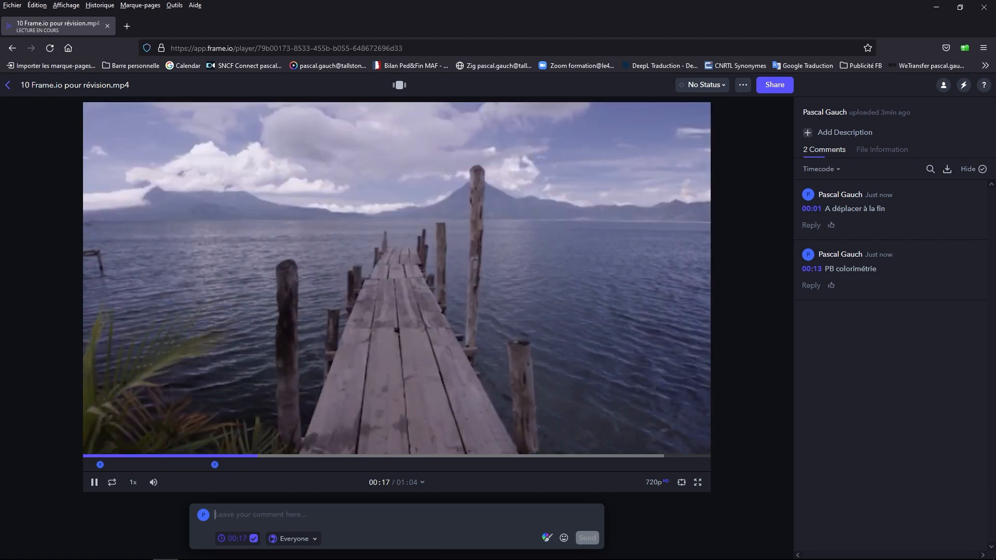
left_click(690, 339)
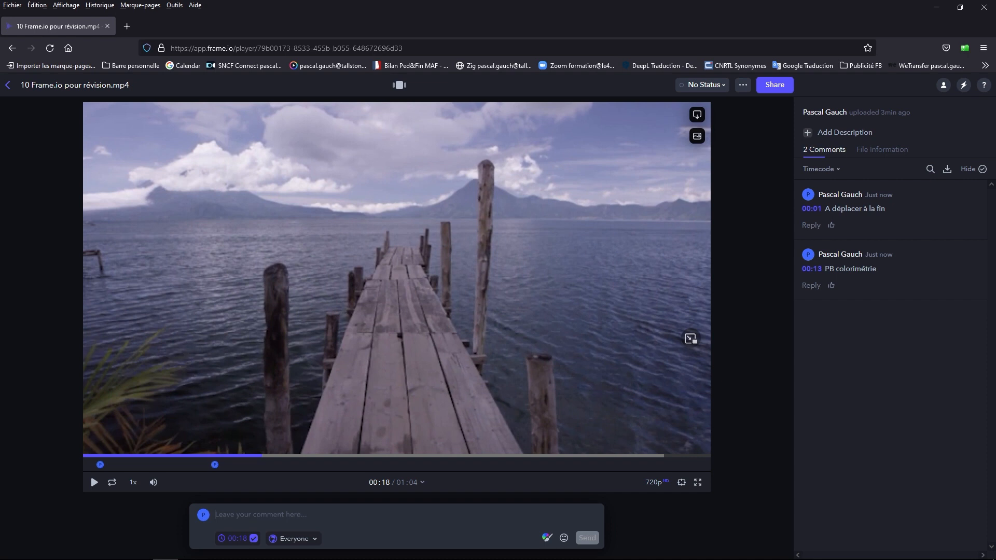
left_click(254, 456)
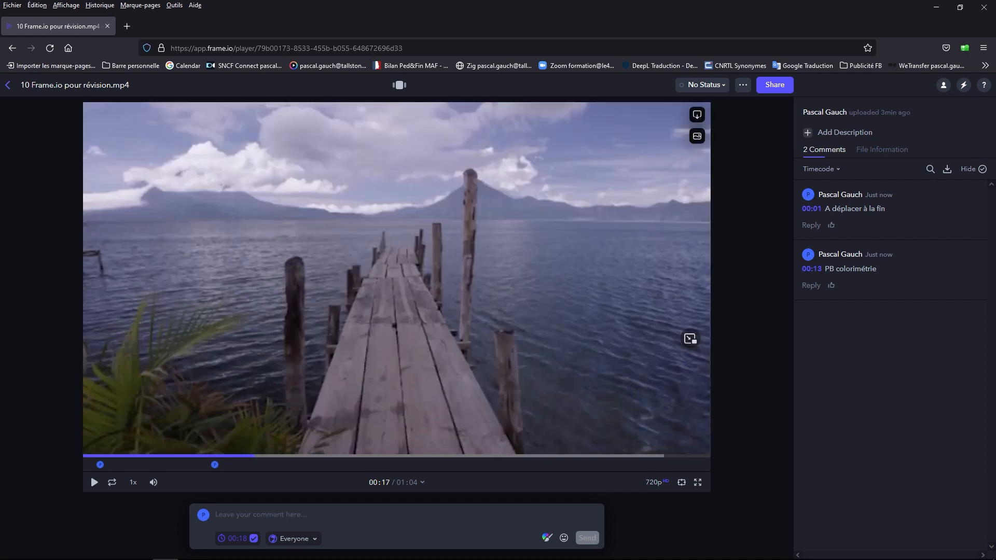
left_click_drag(254, 456, 255, 456)
left_click(546, 538)
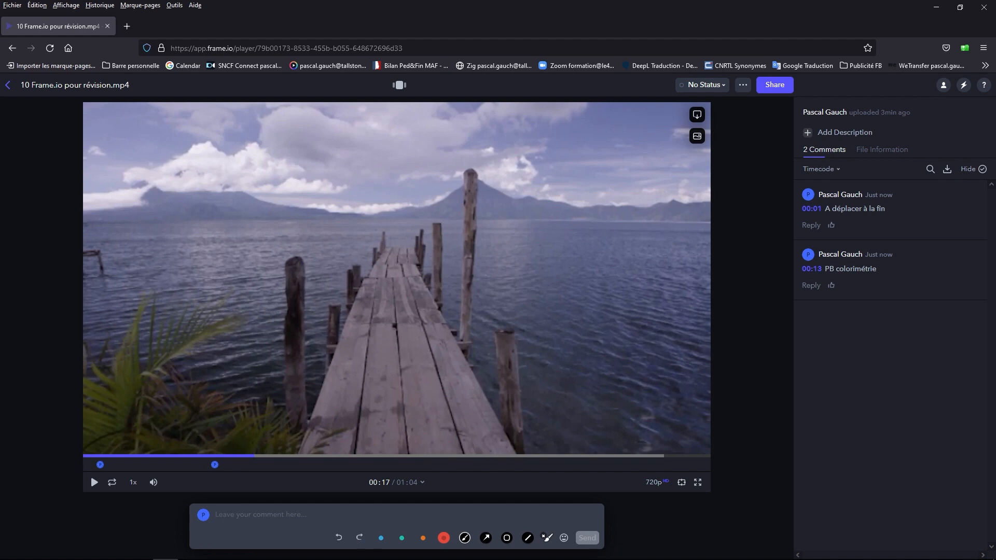
left_click(486, 538)
mouse_move(409, 206)
left_mouse_down()
mouse_move(405, 310)
mouse_move(419, 389)
left_mouse_up()
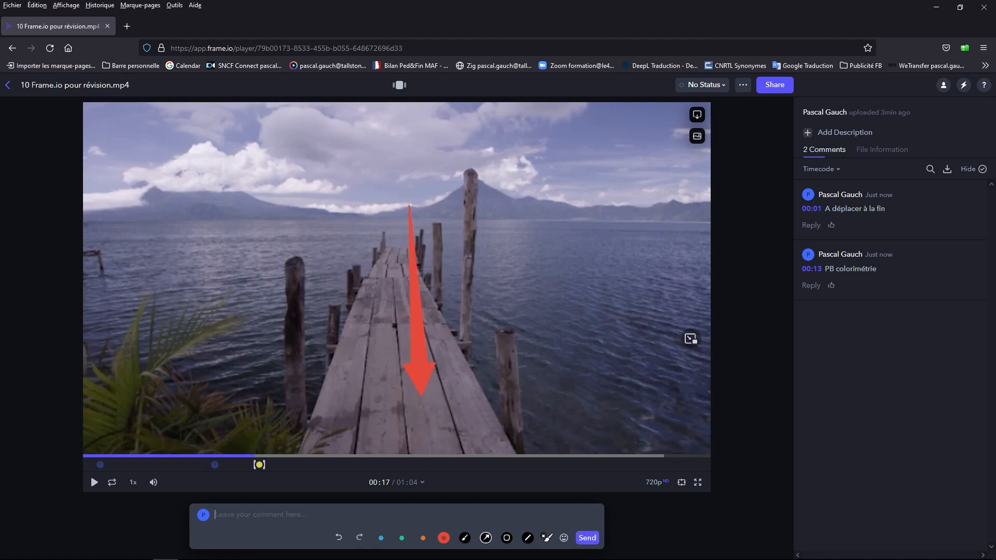
Step: Circle the pier freehand in red around the arrow and post the annotation with the comment "Aller en marche arrière"
left_click(465, 538)
mouse_move(312, 311)
left_mouse_down()
mouse_move(337, 177)
mouse_move(475, 200)
mouse_move(482, 363)
mouse_move(307, 327)
left_mouse_up()
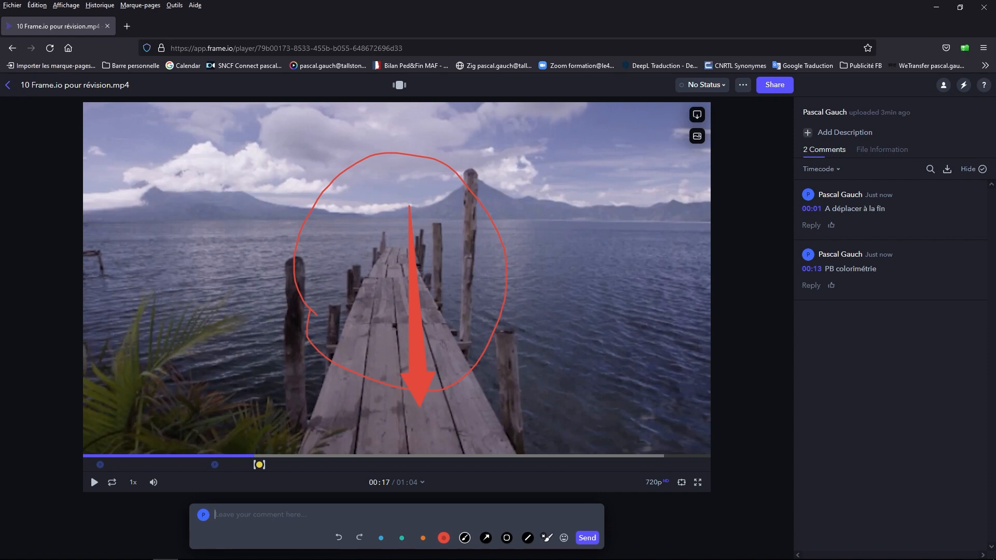
type("Aller en marche arrière")
key("Return")
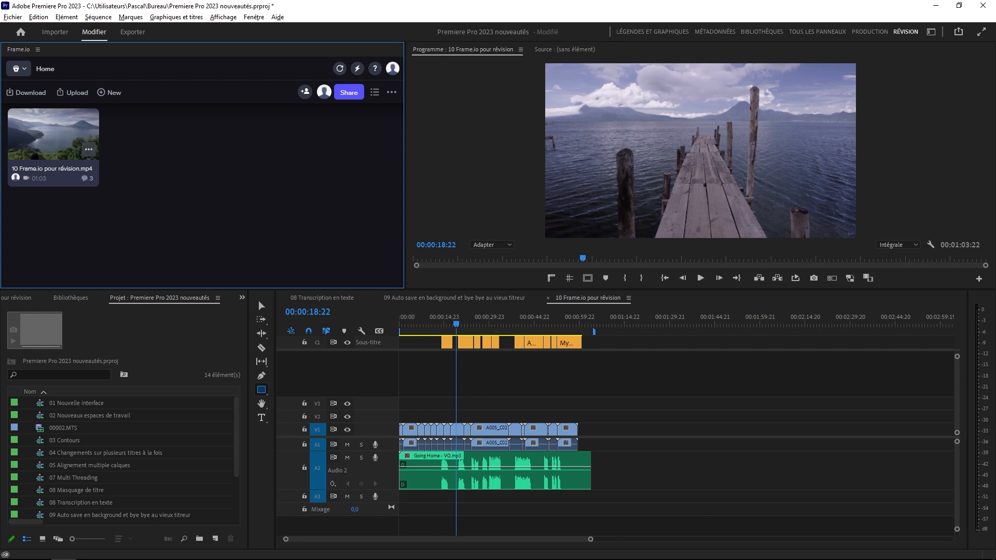
Step: In Premiere Pro, open 10 Frame.io pour révision.mp4 from Frame.io and review its comment markers, going to those at 00:01 and 00:17
left_click(66, 136)
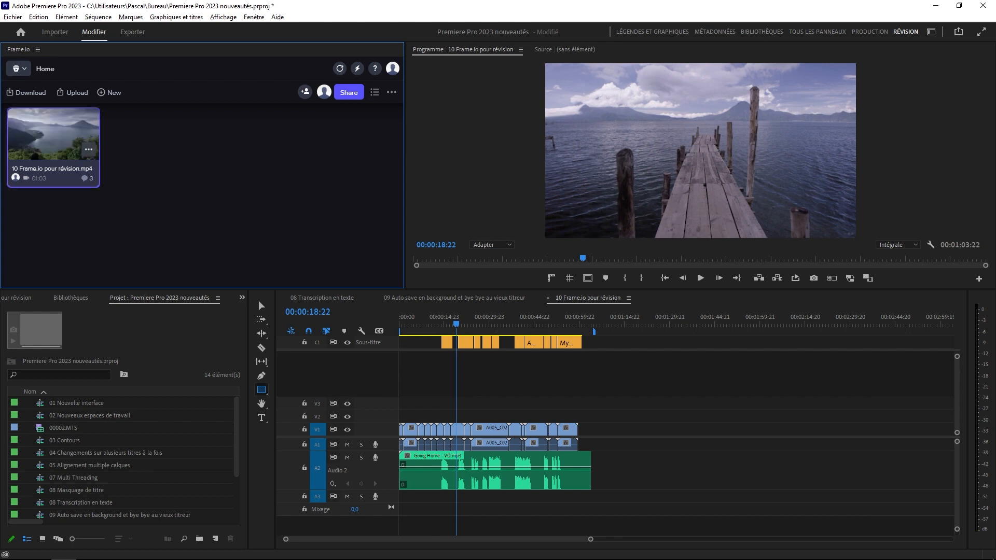
double_click(52, 136)
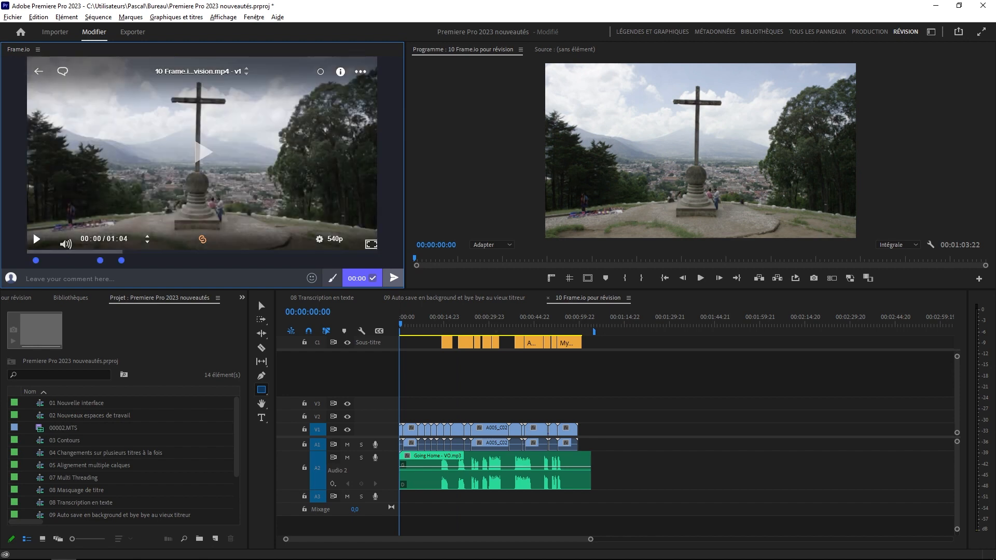
left_click(36, 260)
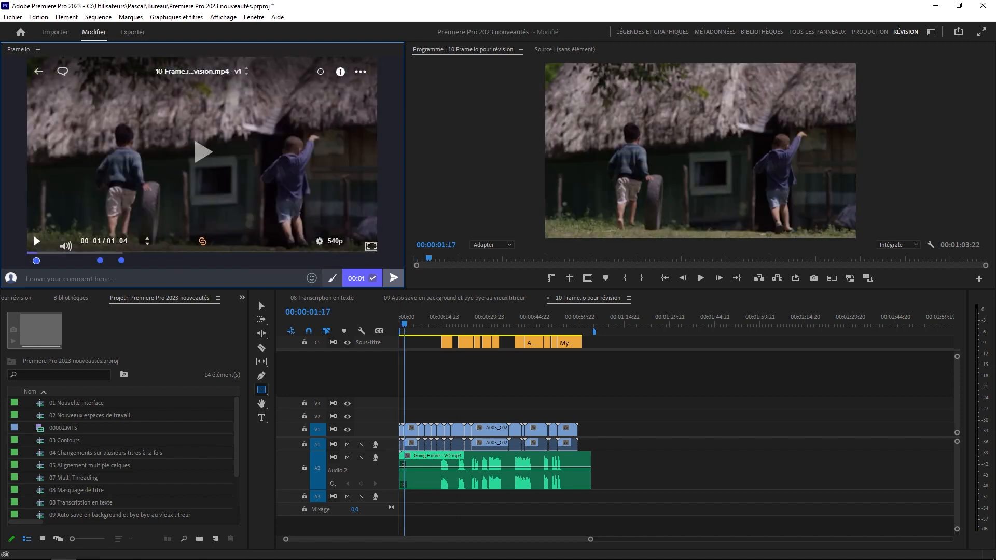
mouse_move(36, 261)
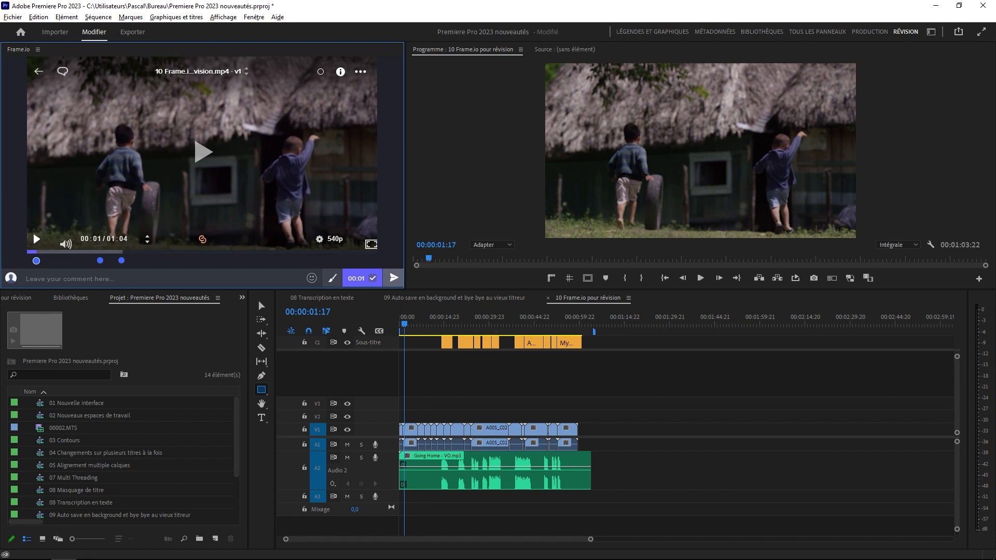
mouse_move(100, 261)
left_click(122, 260)
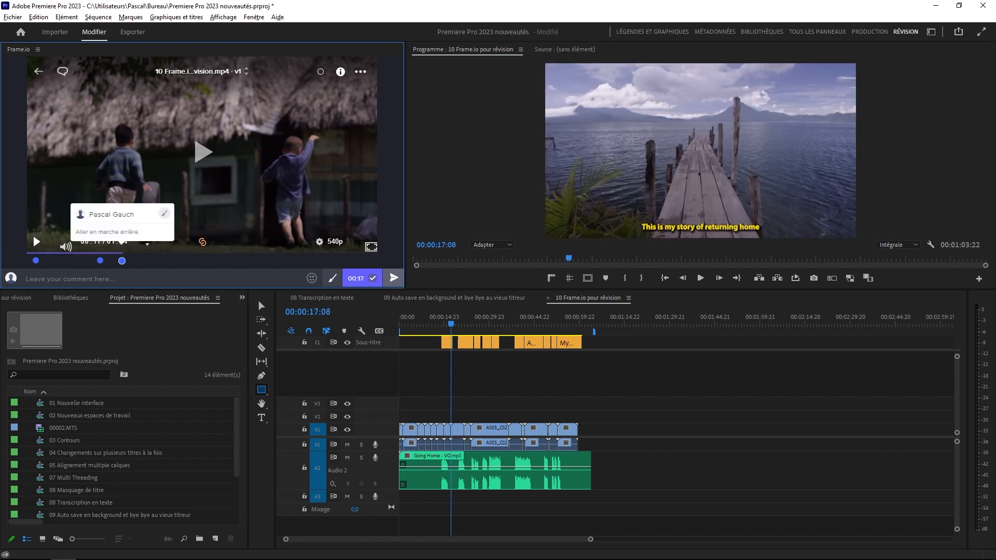